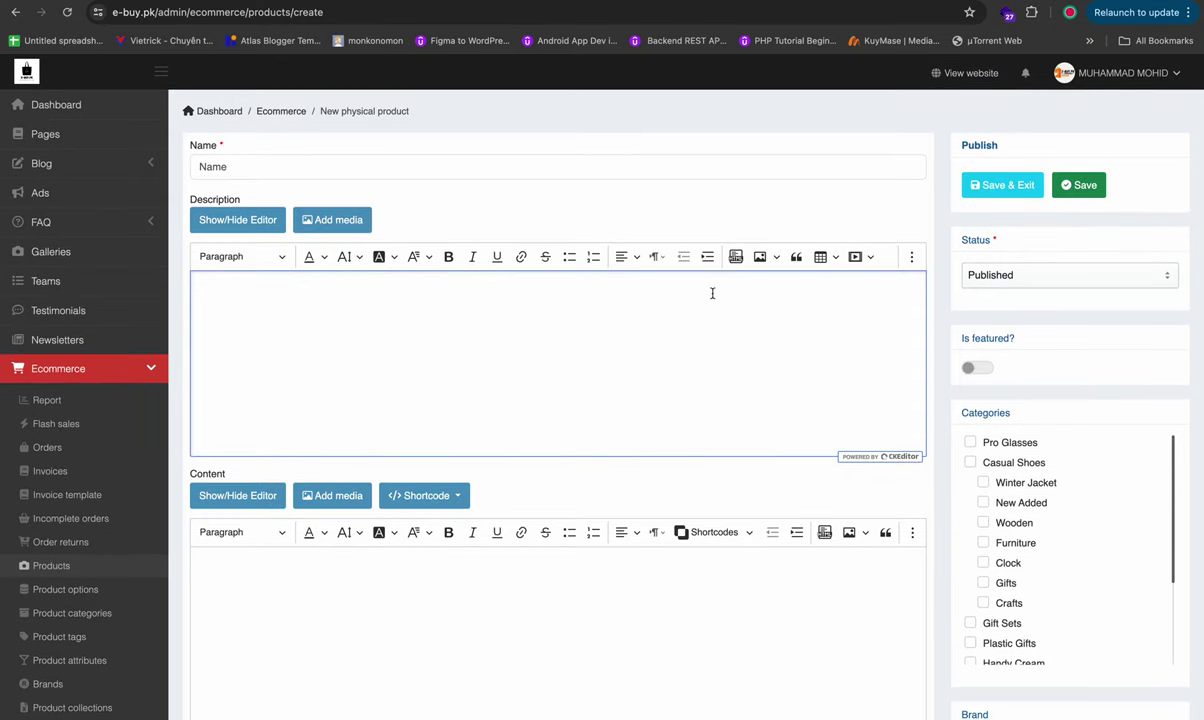
Step: Preview the WhatsApp Image JPEG on the desktop, close it, and return to the browser
key("ctrl+Left")
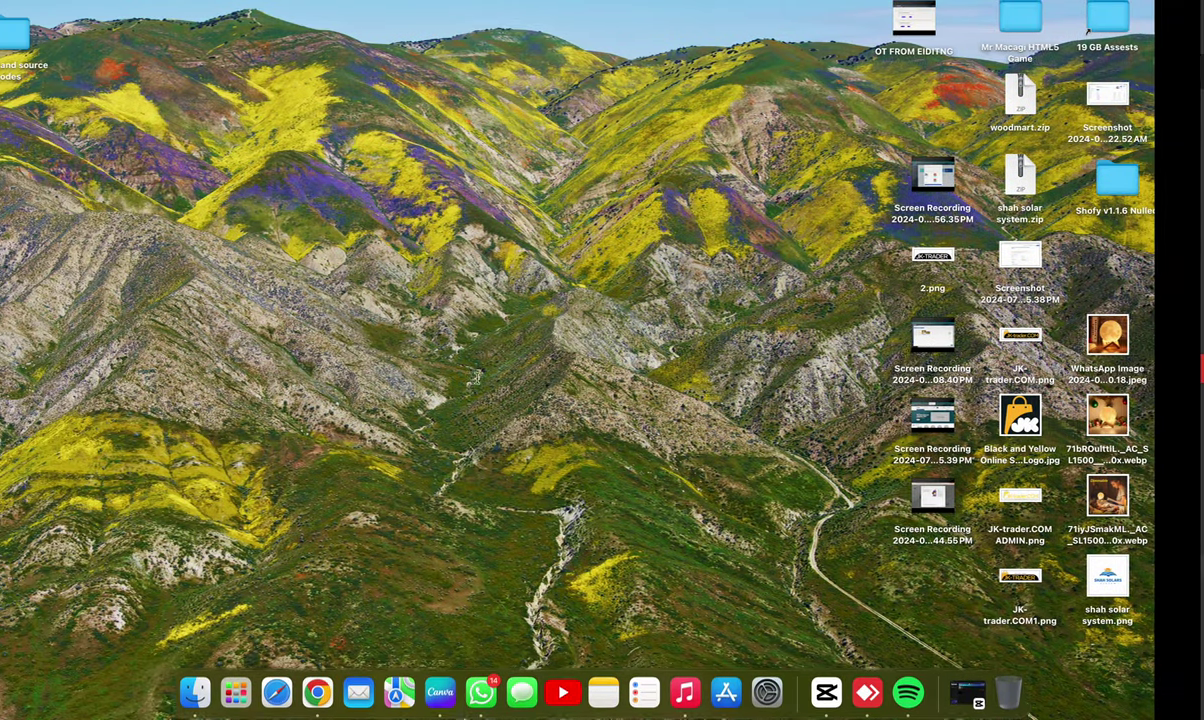
double_click(1160, 338)
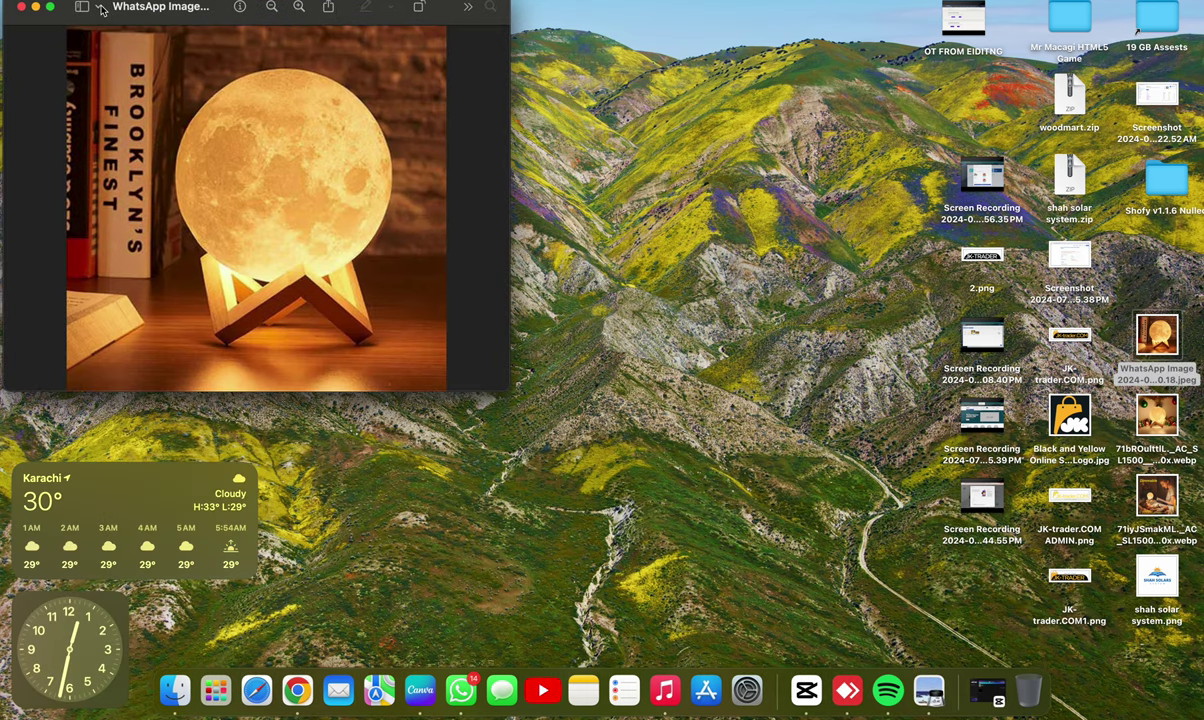
left_click(21, 7)
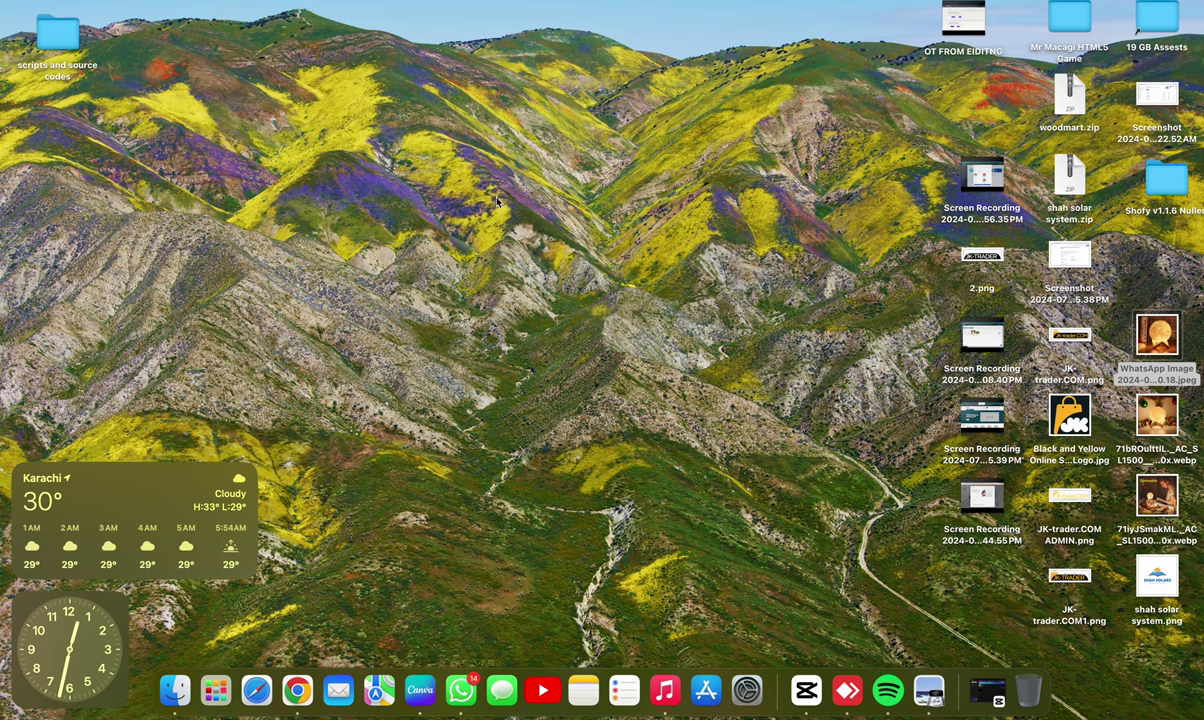
key("ctrl+Right")
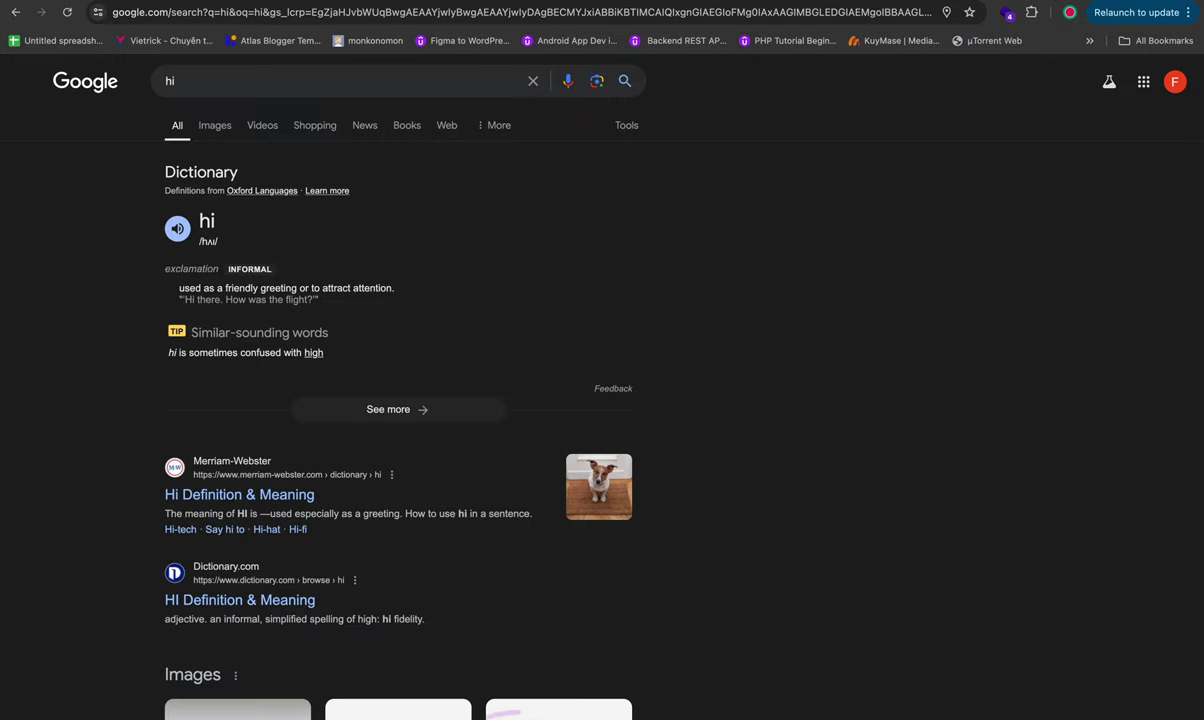
Step: Replace the existing Google query with "image search" and run the search
key("ctrl+Tab")
double_click(194, 83)
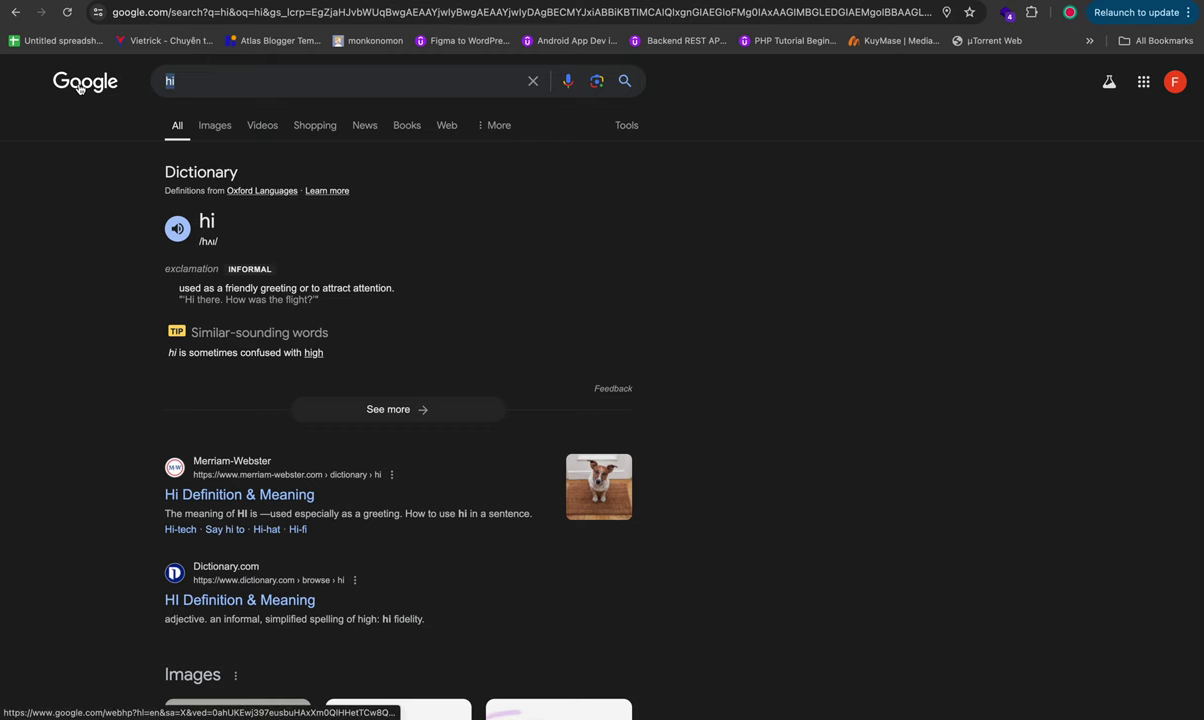
type("image search")
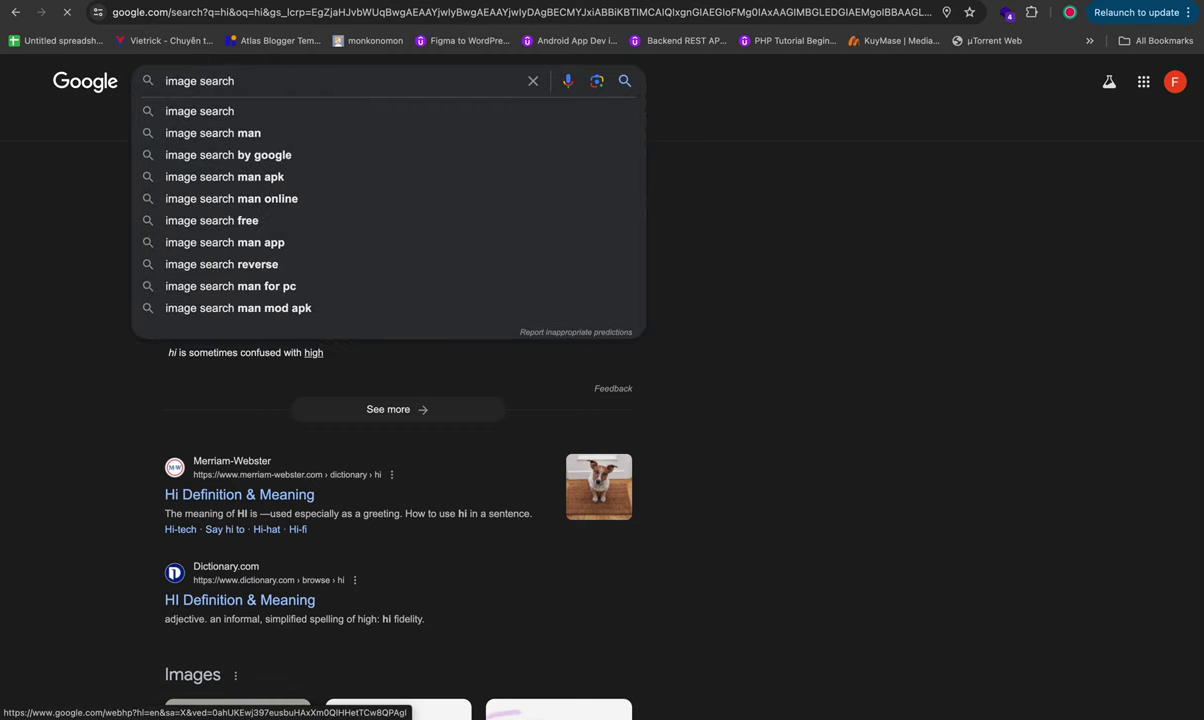
key("Return")
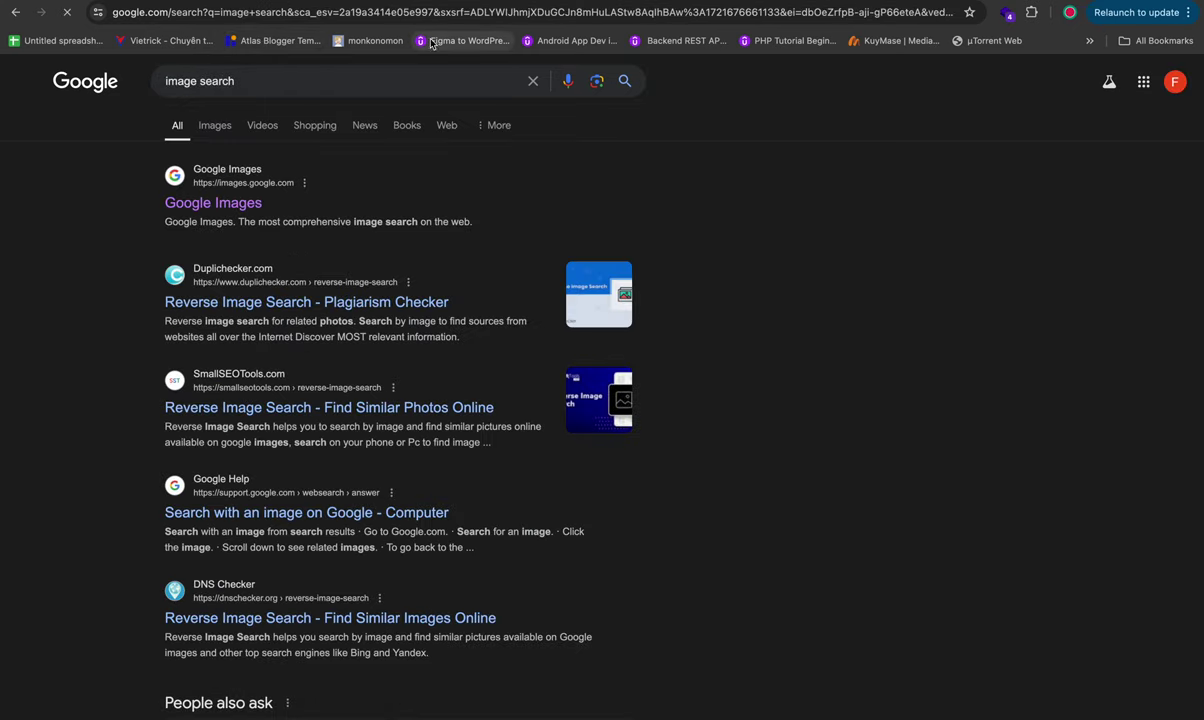
Step: Run a Google Lens search with the WhatsApp Image JPEG from the Desktop folder
left_click(597, 82)
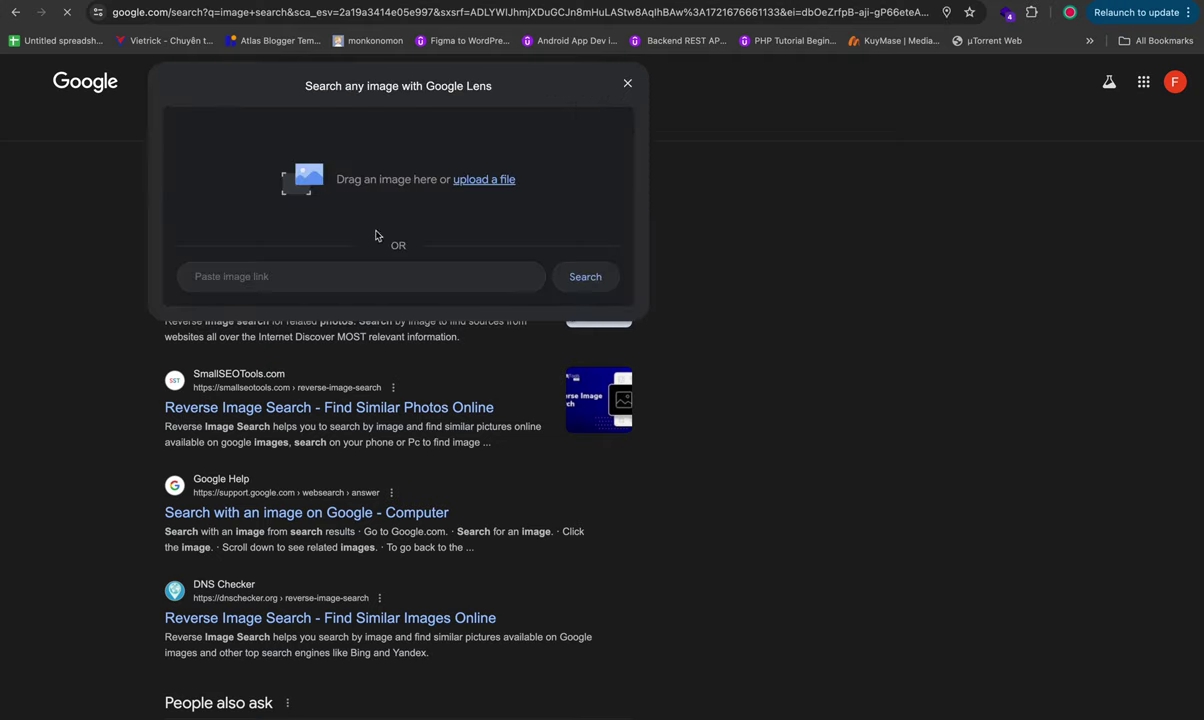
left_click(506, 181)
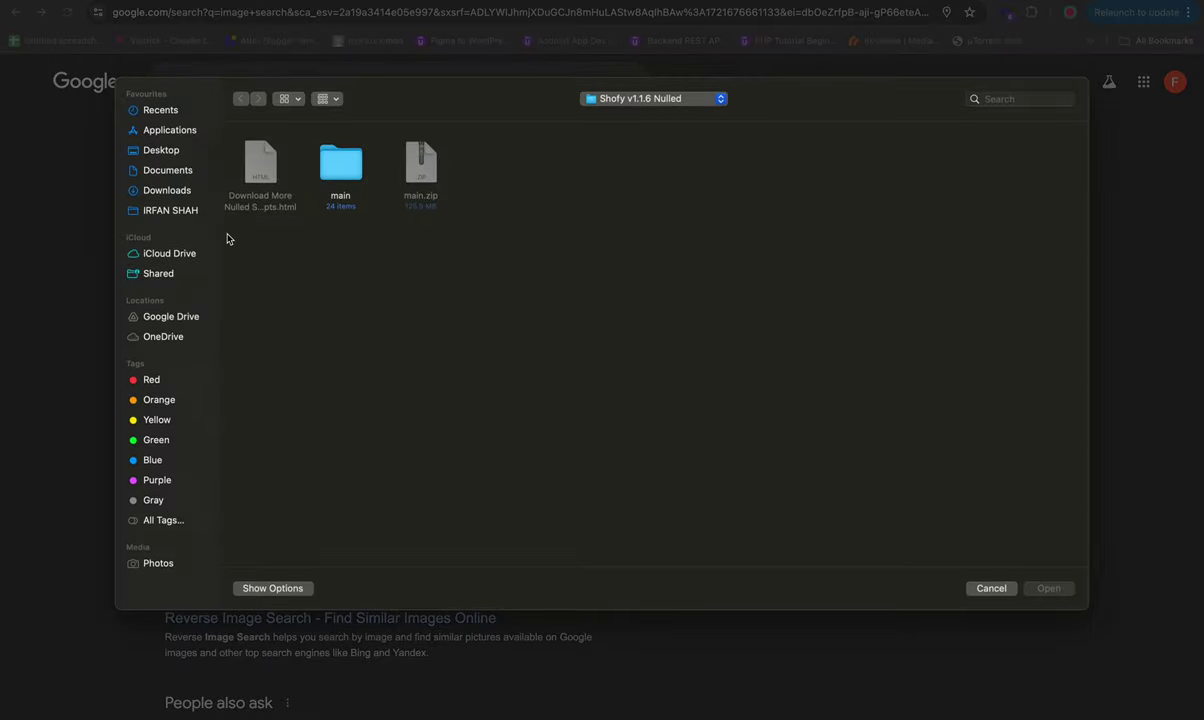
left_click(161, 153)
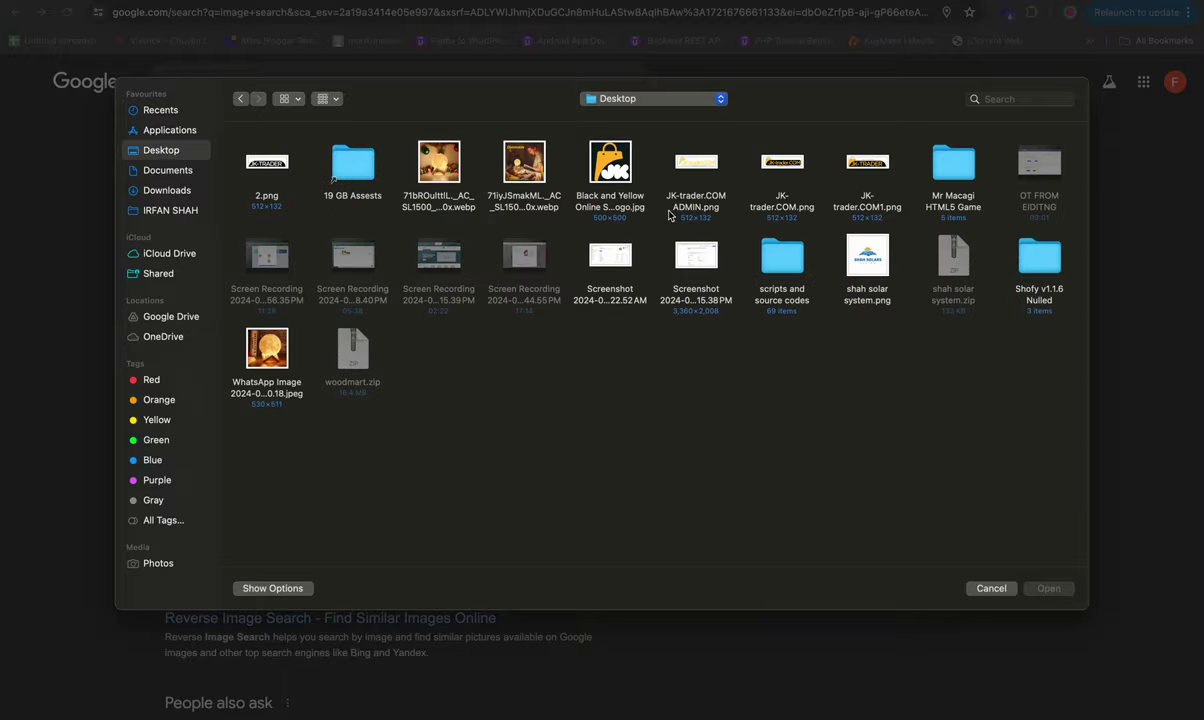
double_click(290, 355)
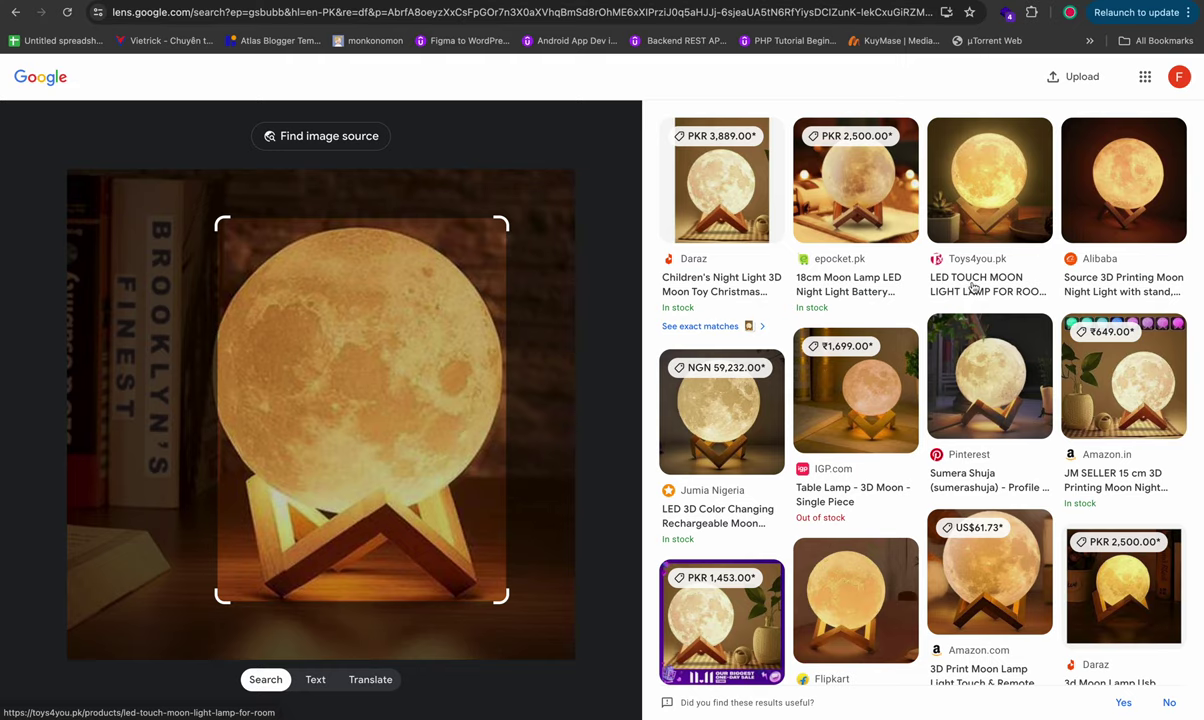
Step: Open the epocket.pk moon lamp result and copy its product title without the leading "18cm"
left_click(824, 290)
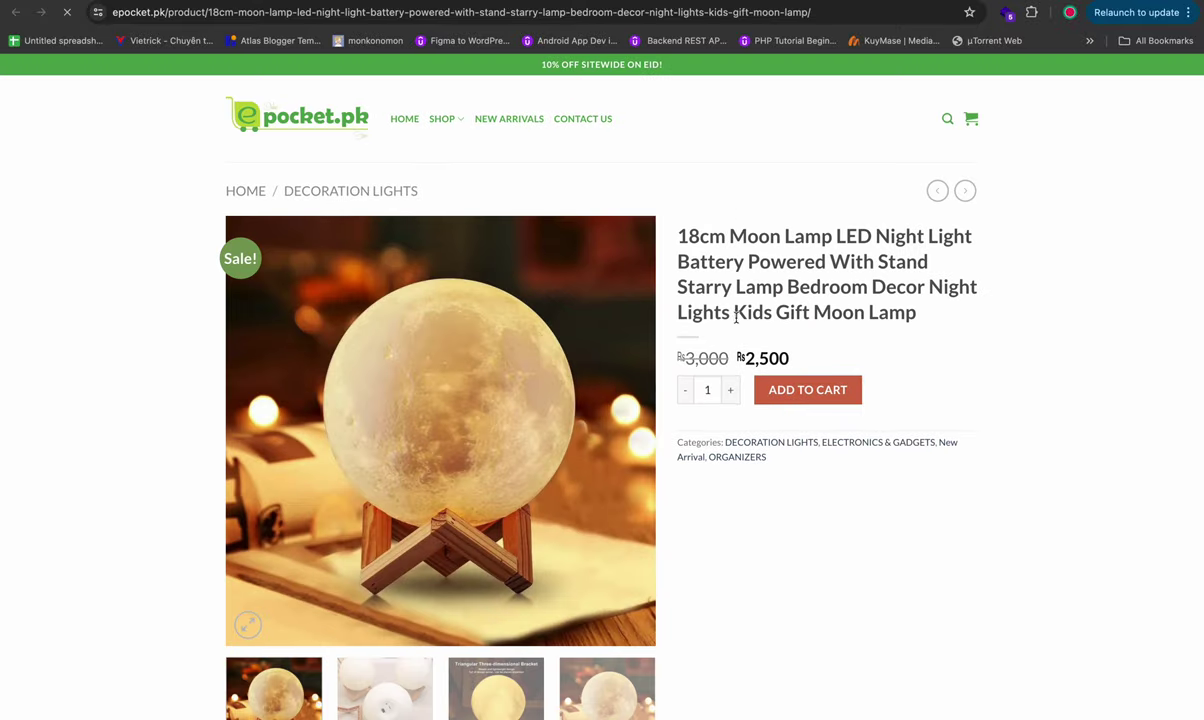
left_click_drag(650, 222, 836, 270)
left_click(888, 290)
left_click_drag(731, 236, 1027, 346)
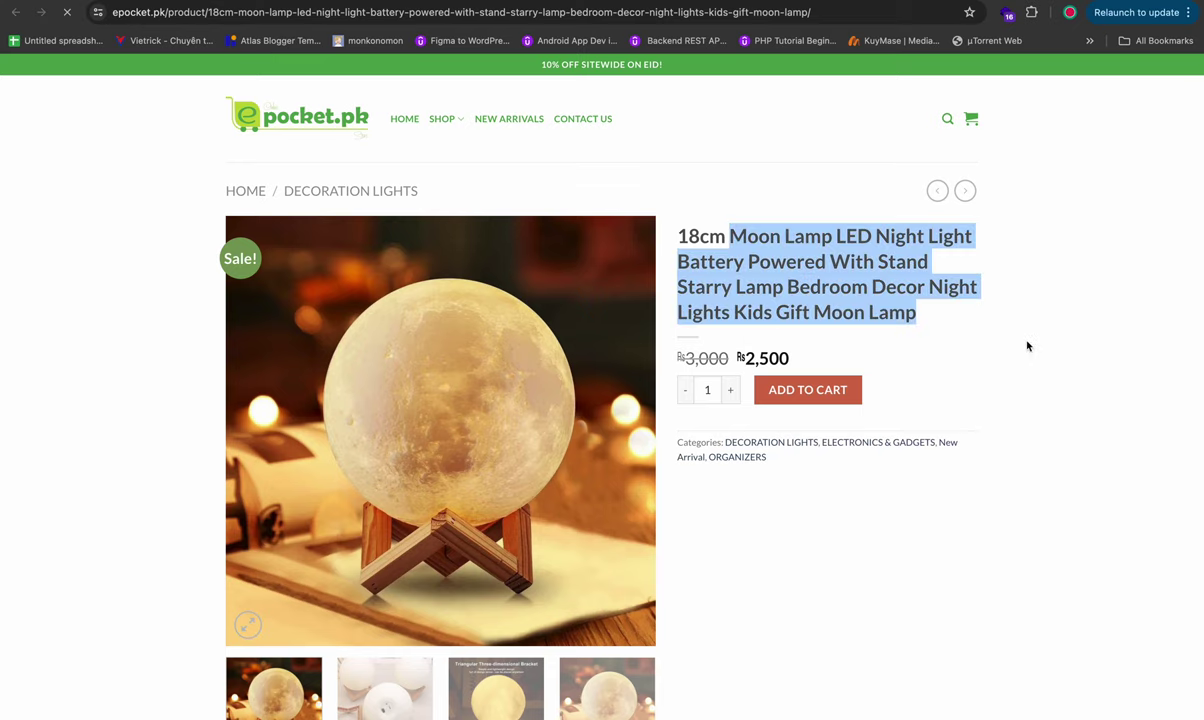
right_click(845, 300)
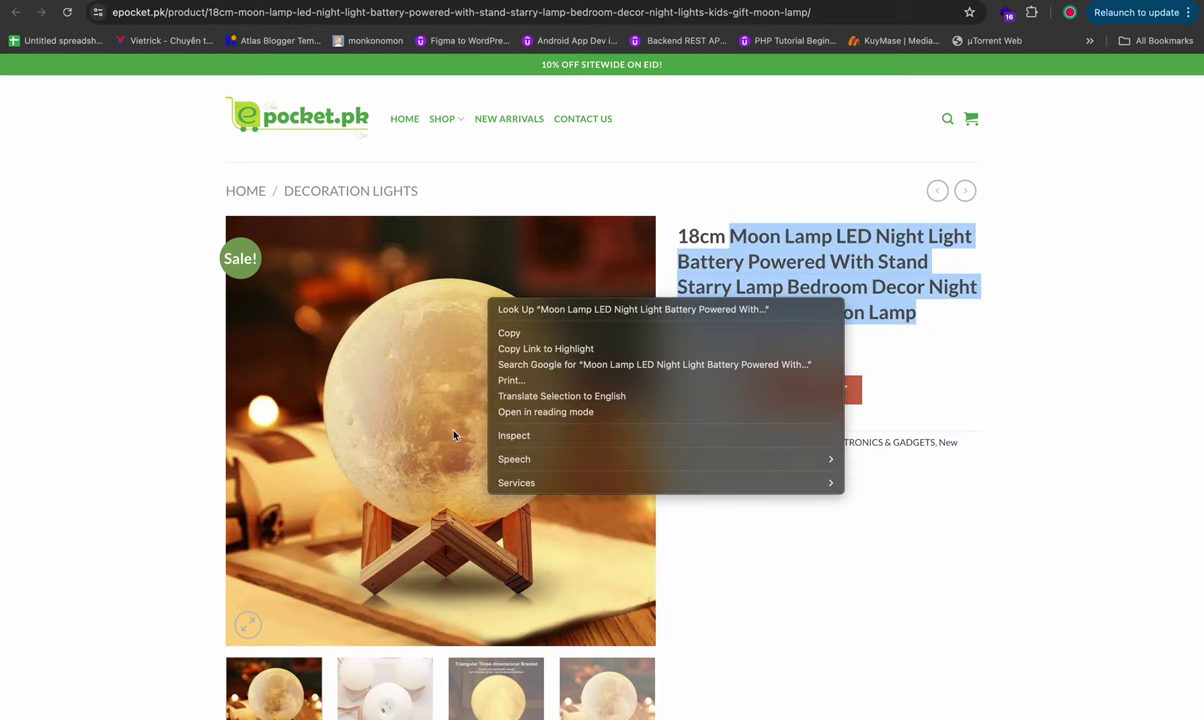
left_click(512, 333)
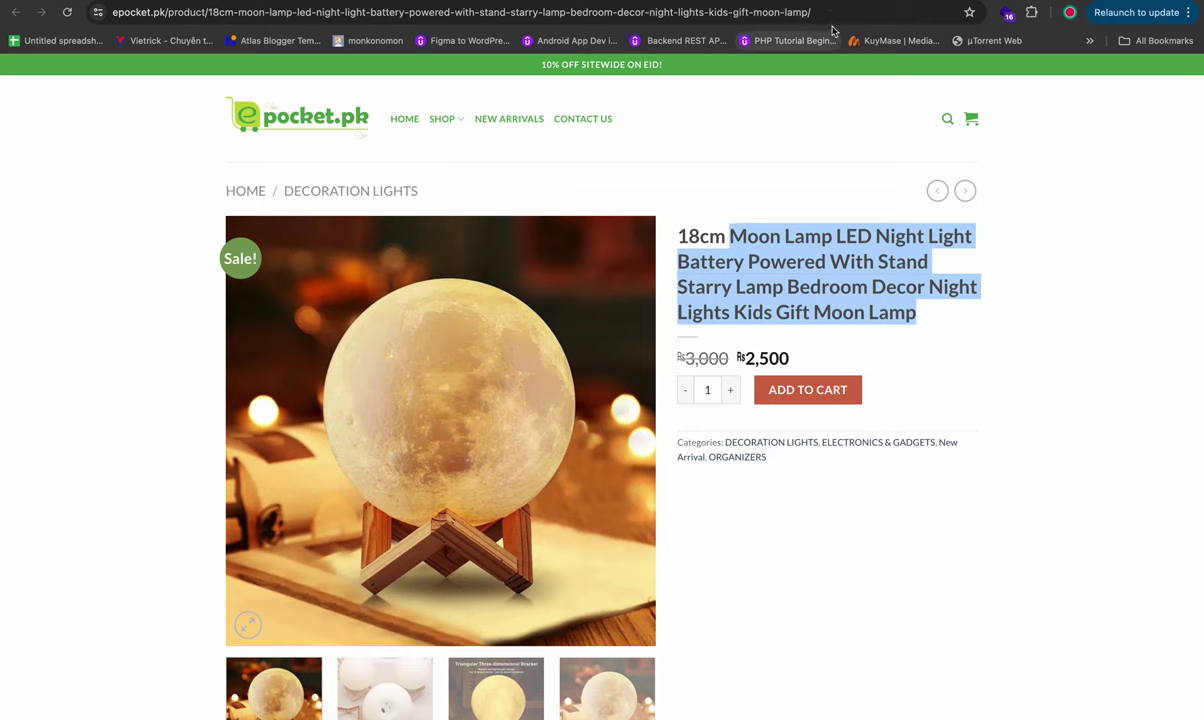
Step: Paste the copied moon lamp title as the name of the new physical product on e-buy.pk
left_click(800, 10)
key("ctrl+Tab")
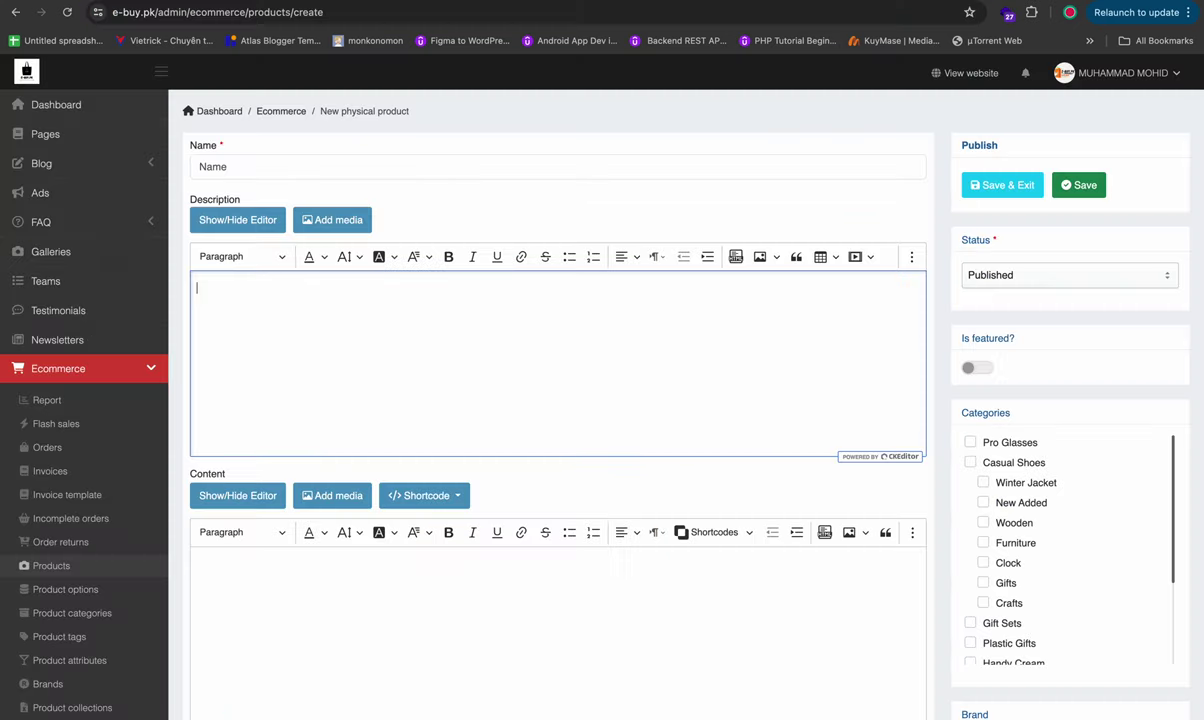
left_click(377, 168)
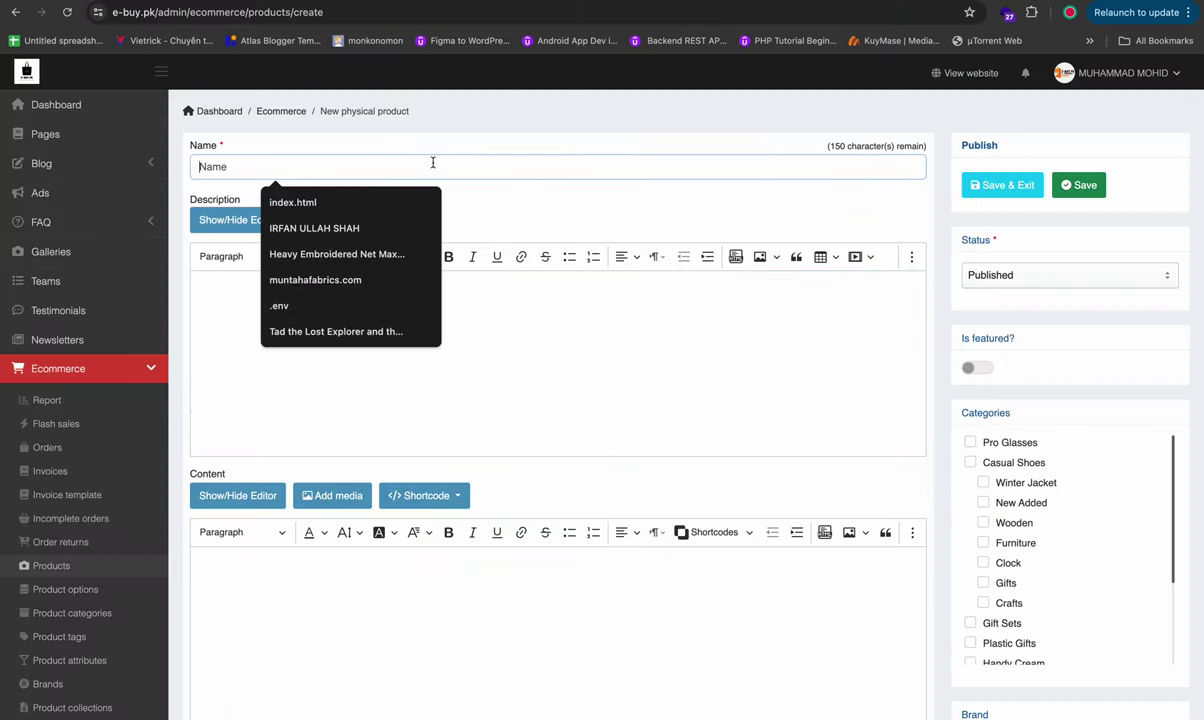
key("super+v")
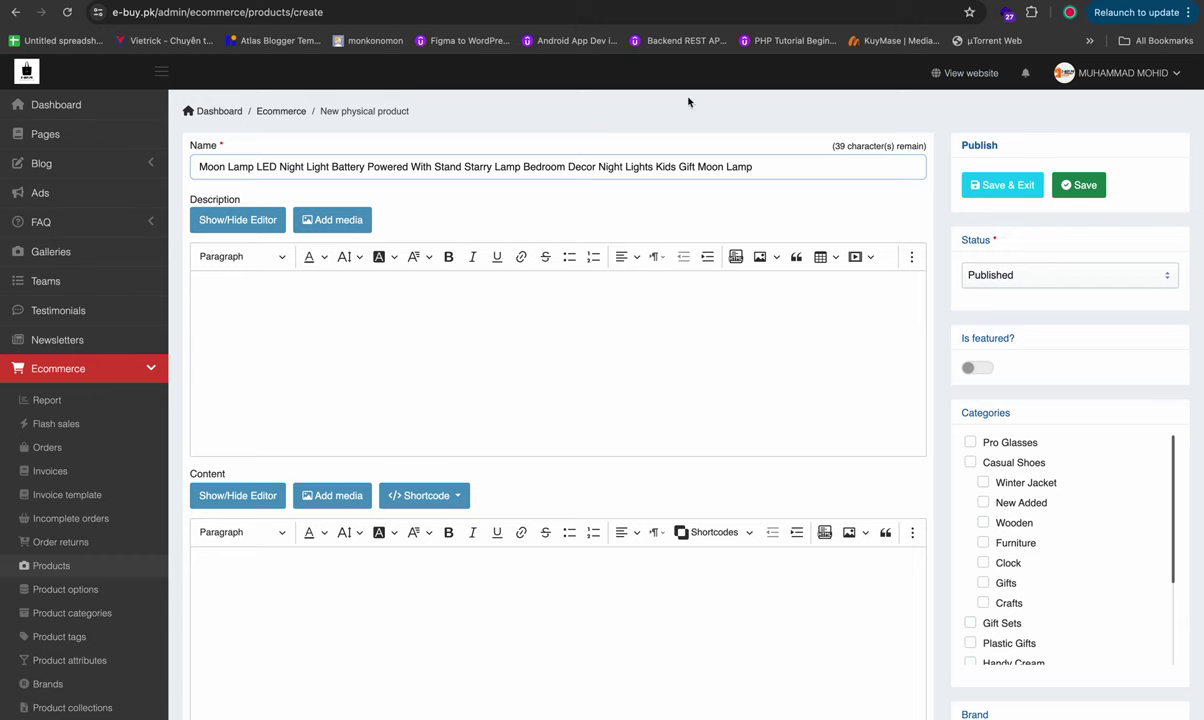
Step: Go back to the epocket.pk moon lamp page and check the categories listed for the product
key("ctrl+Tab")
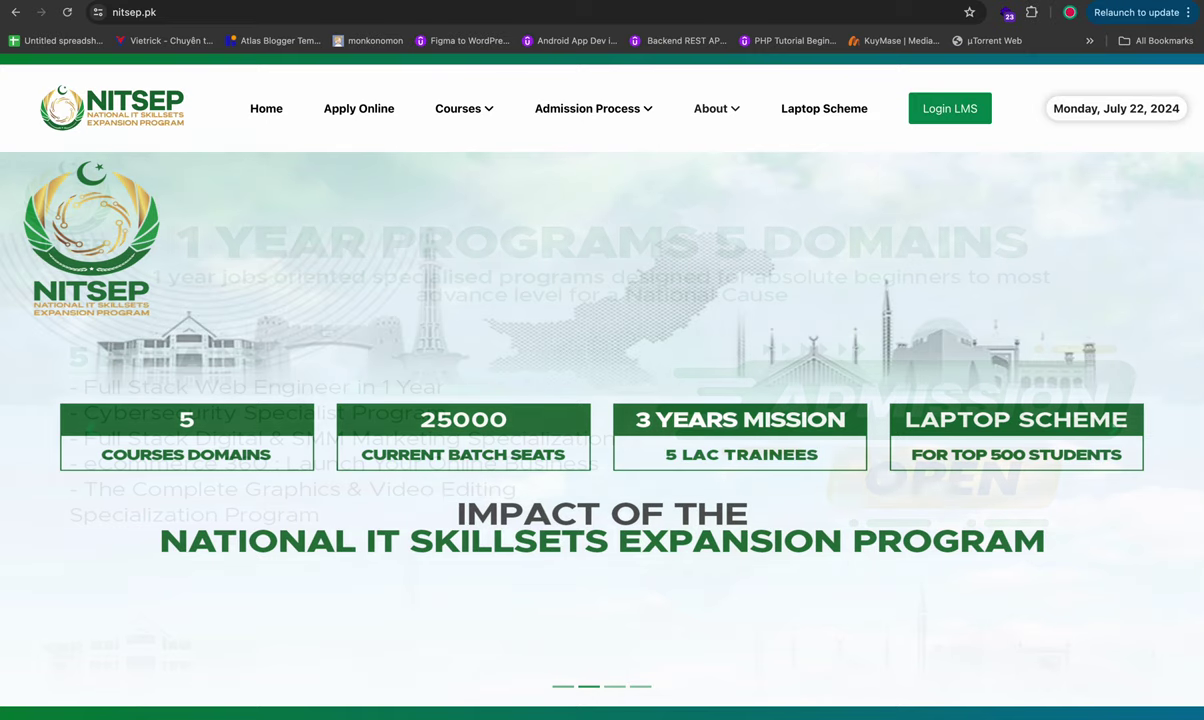
key("ctrl+Tab")
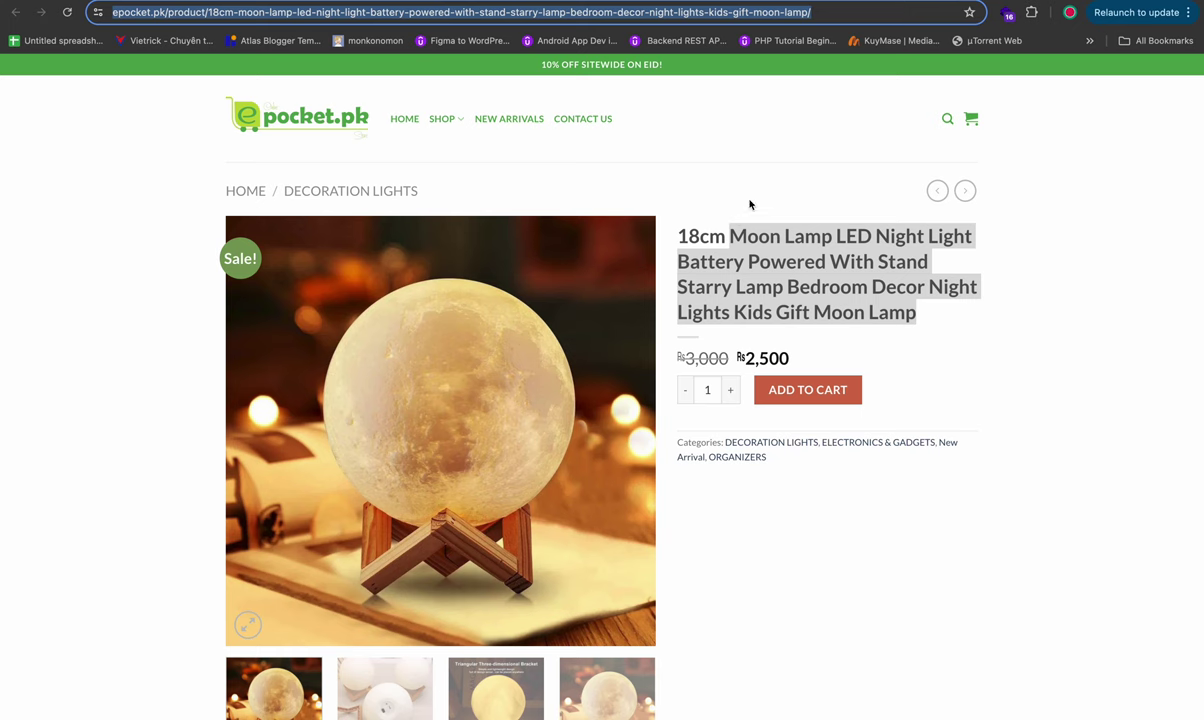
scroll(784, 175, "down", 3)
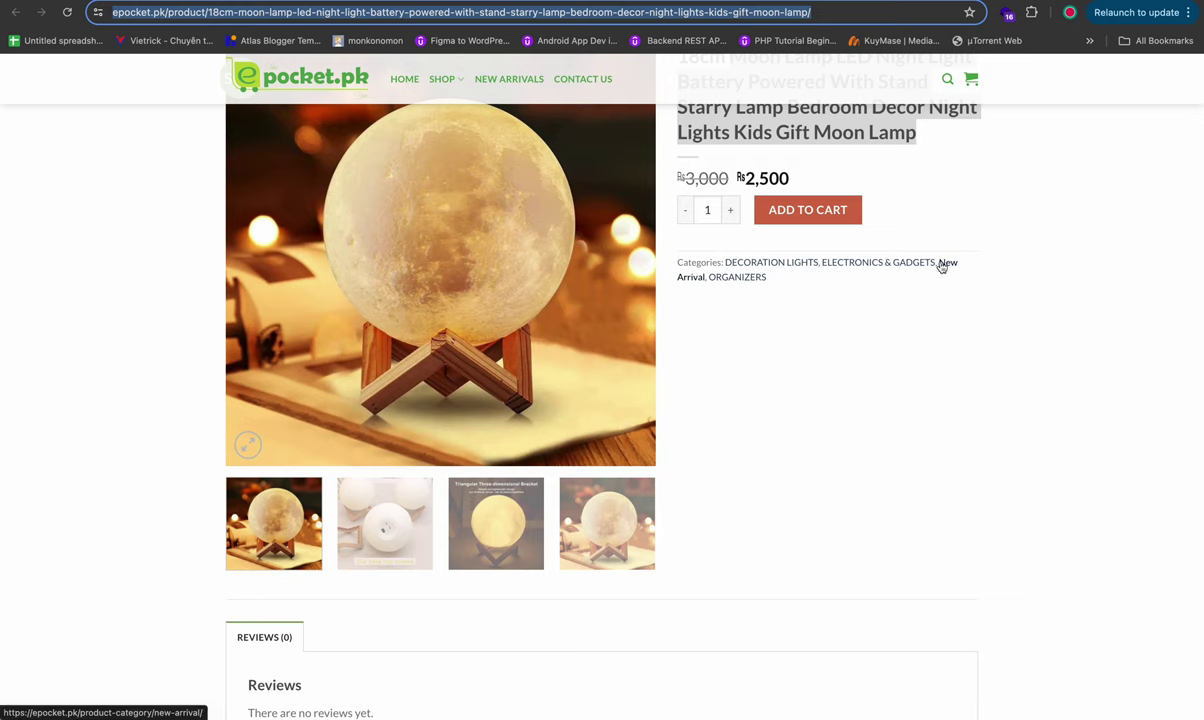
left_click_drag(958, 264, 722, 263)
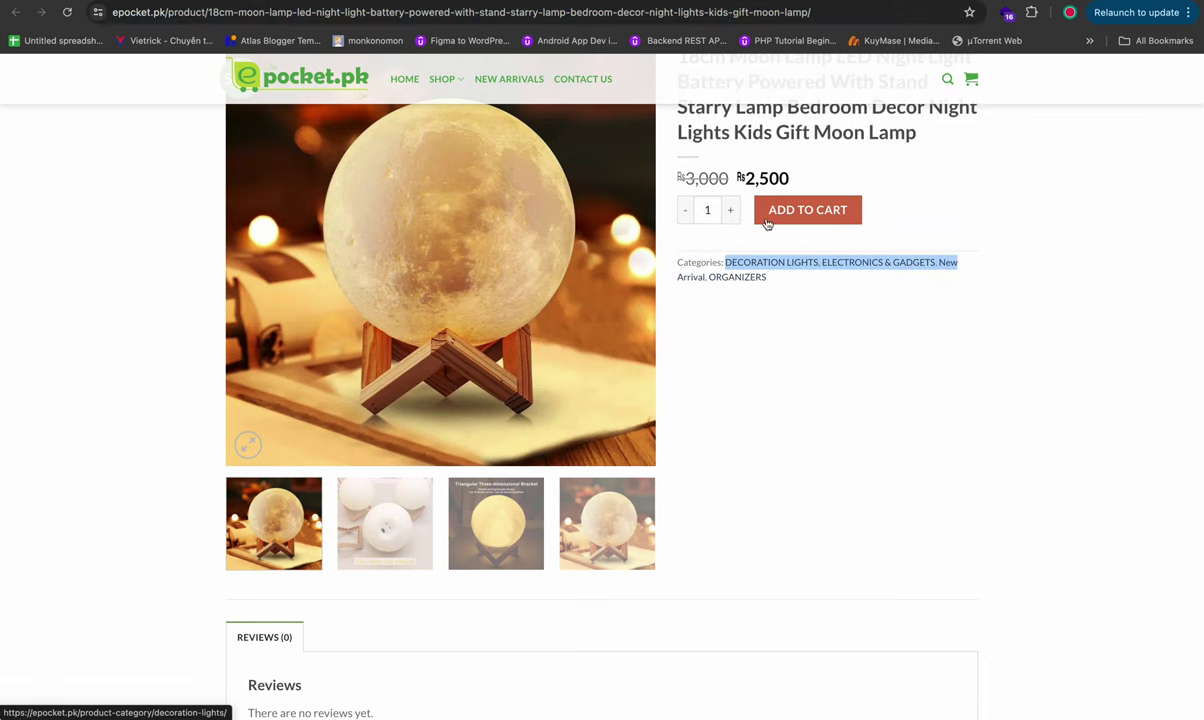
Step: Assign the new e-buy.pk product to the Gifts category and look through the remaining categories
key("ctrl+Tab")
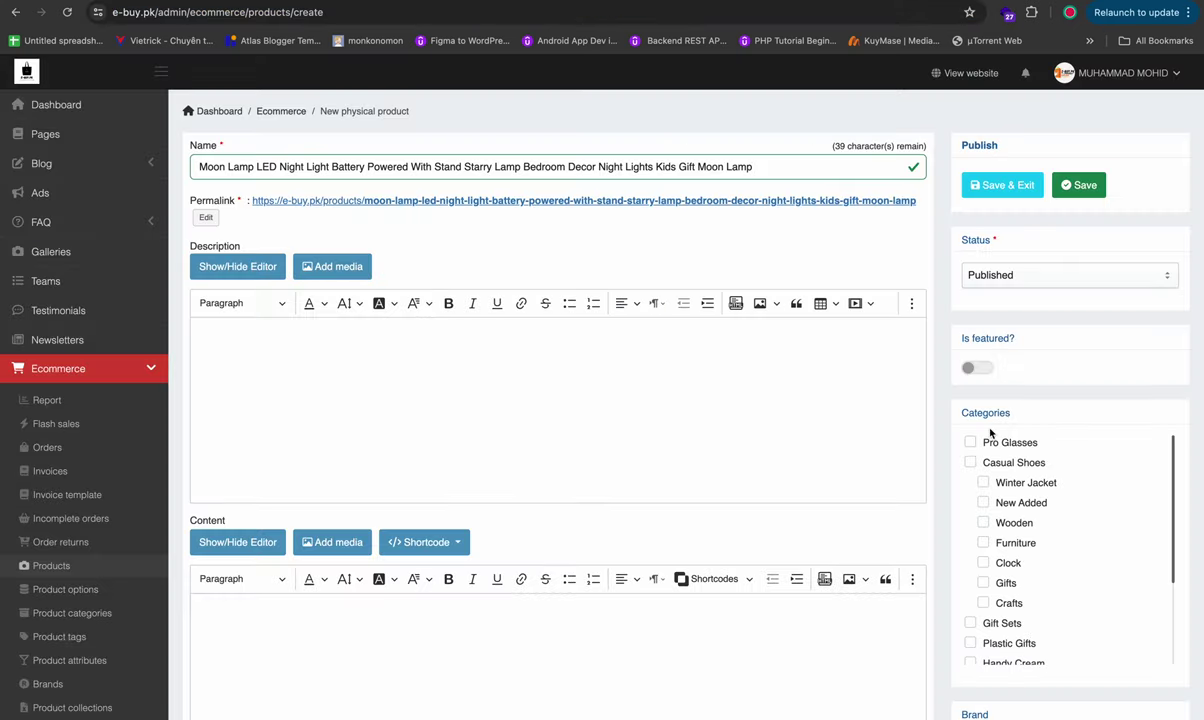
scroll(1000, 440, "down", 3)
scroll(1023, 494, "down", 5)
scroll(1030, 300, "up", 5)
scroll(1025, 256, "down", 4)
scroll(1025, 256, "up", 5)
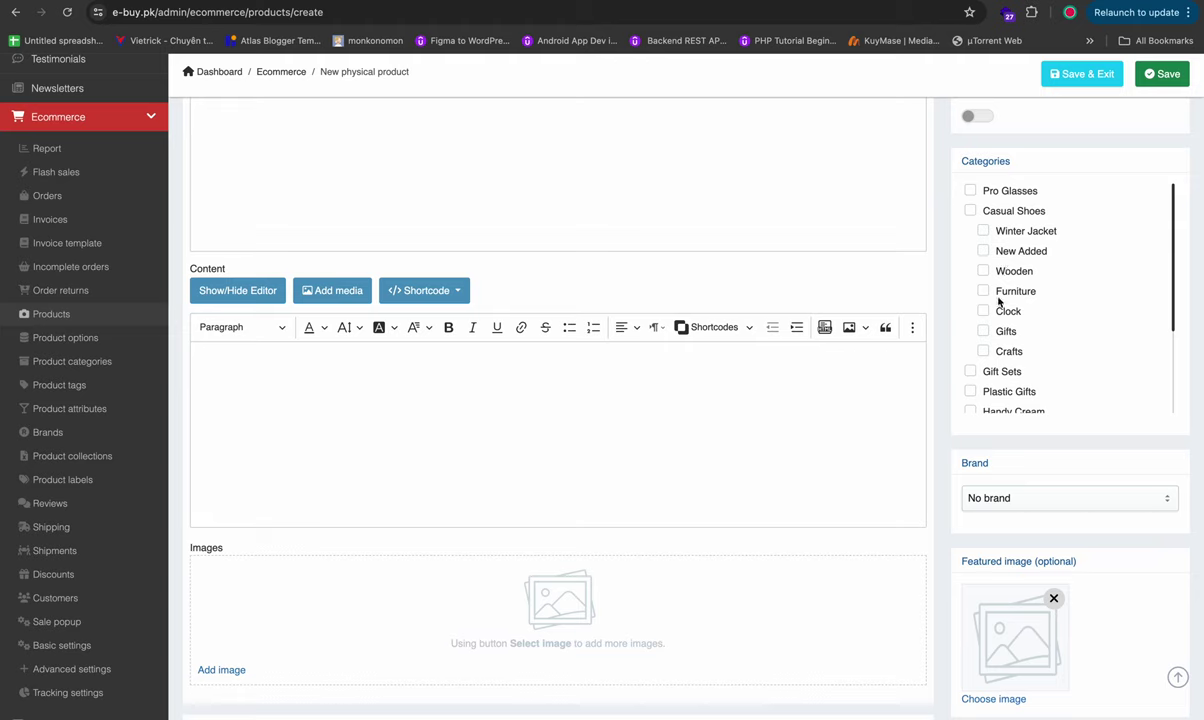
left_click(984, 331)
scroll(1017, 343, "down", 2)
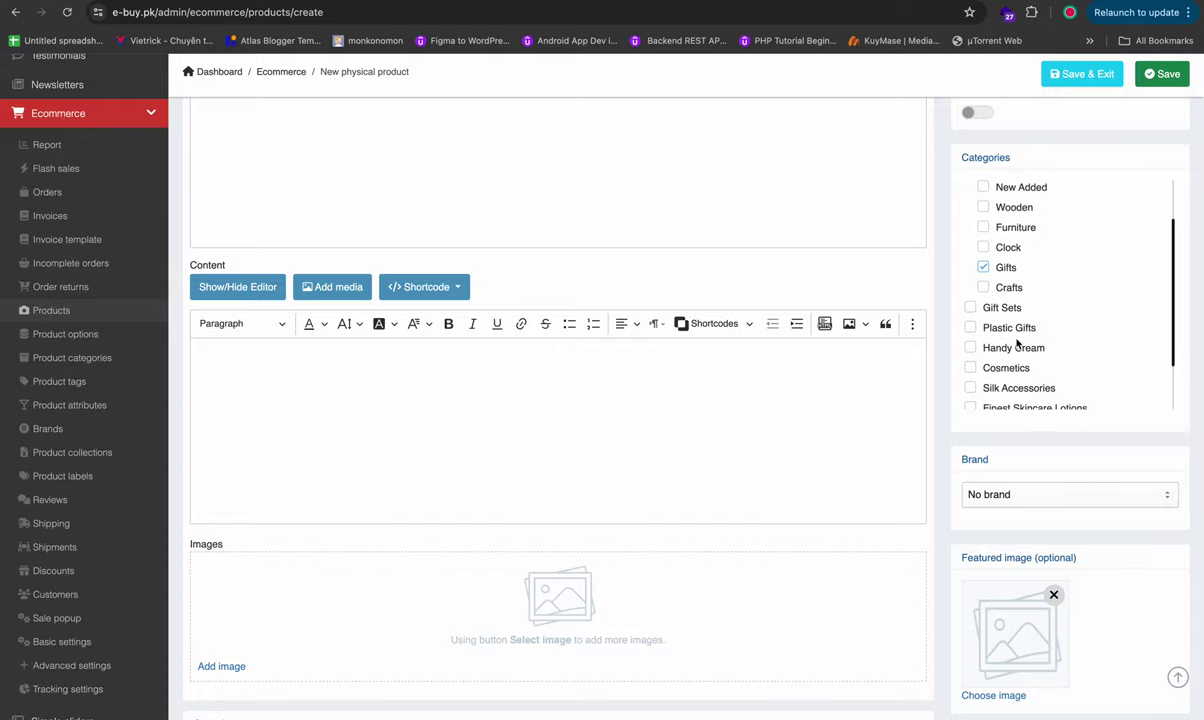
scroll(1017, 343, "down", 3)
scroll(1021, 349, "up", 6)
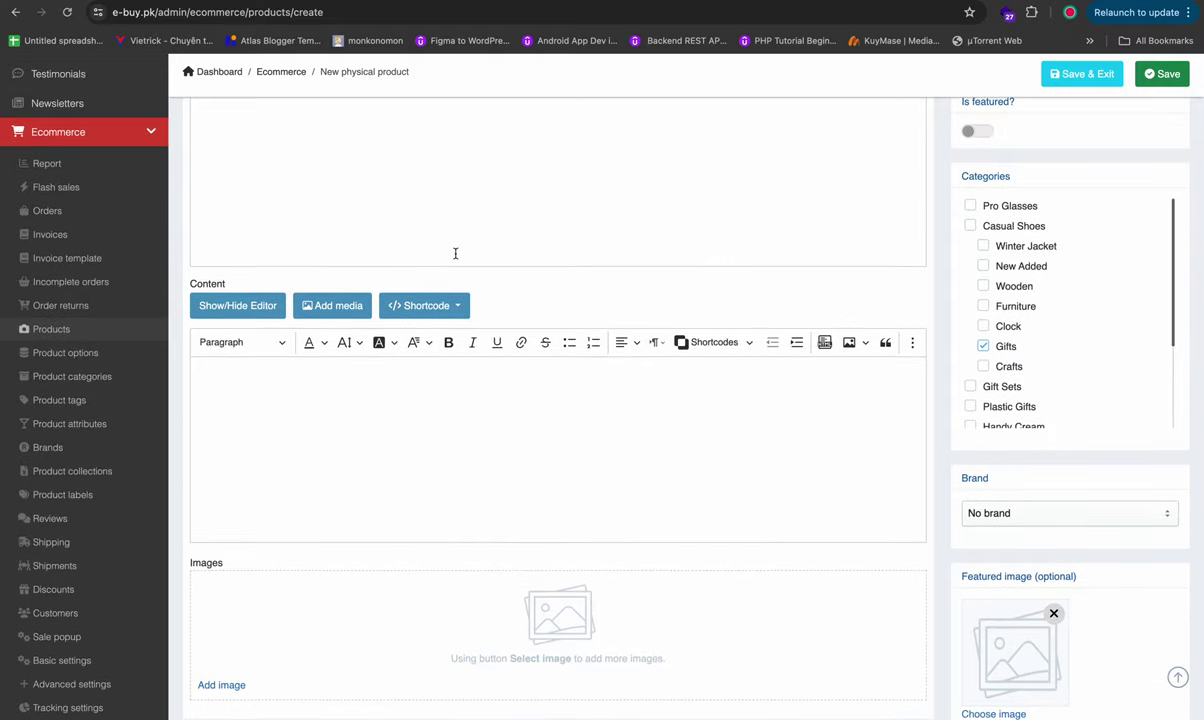
Step: Look through the epocket.pk moon lamp page for description text, then return to the Google Lens results
scroll(455, 253, "up", 5)
left_click(435, 379)
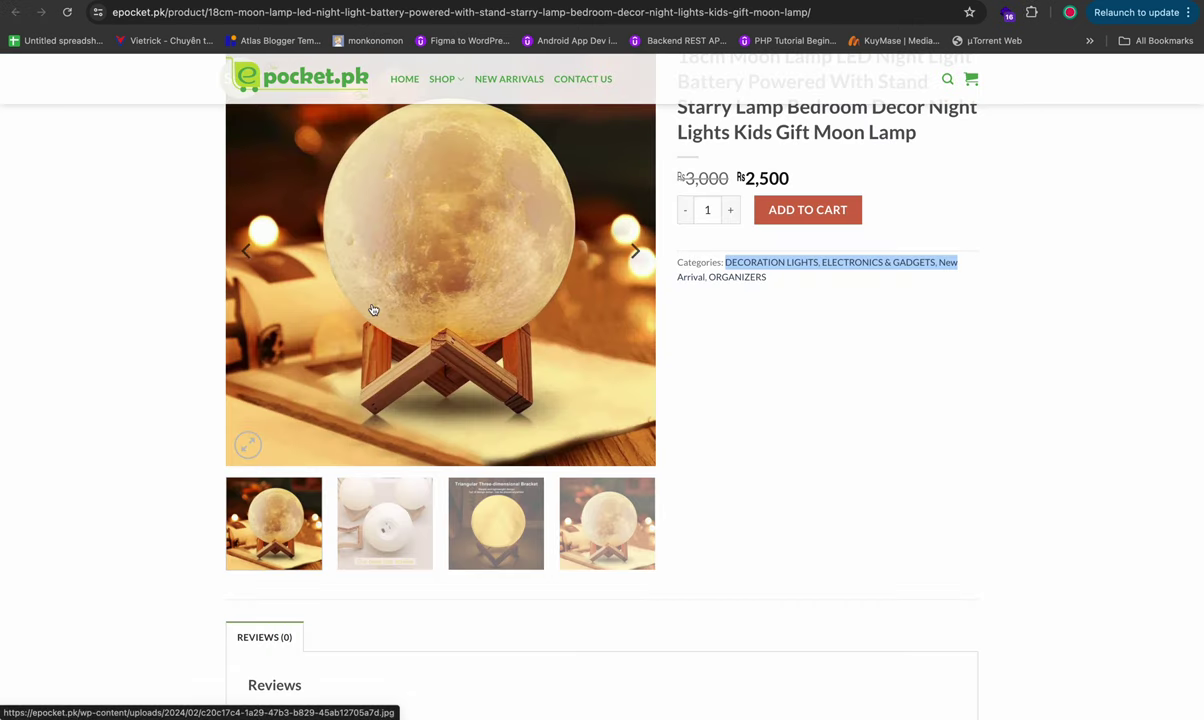
scroll(395, 381, "up", 3)
scroll(395, 381, "down", 3)
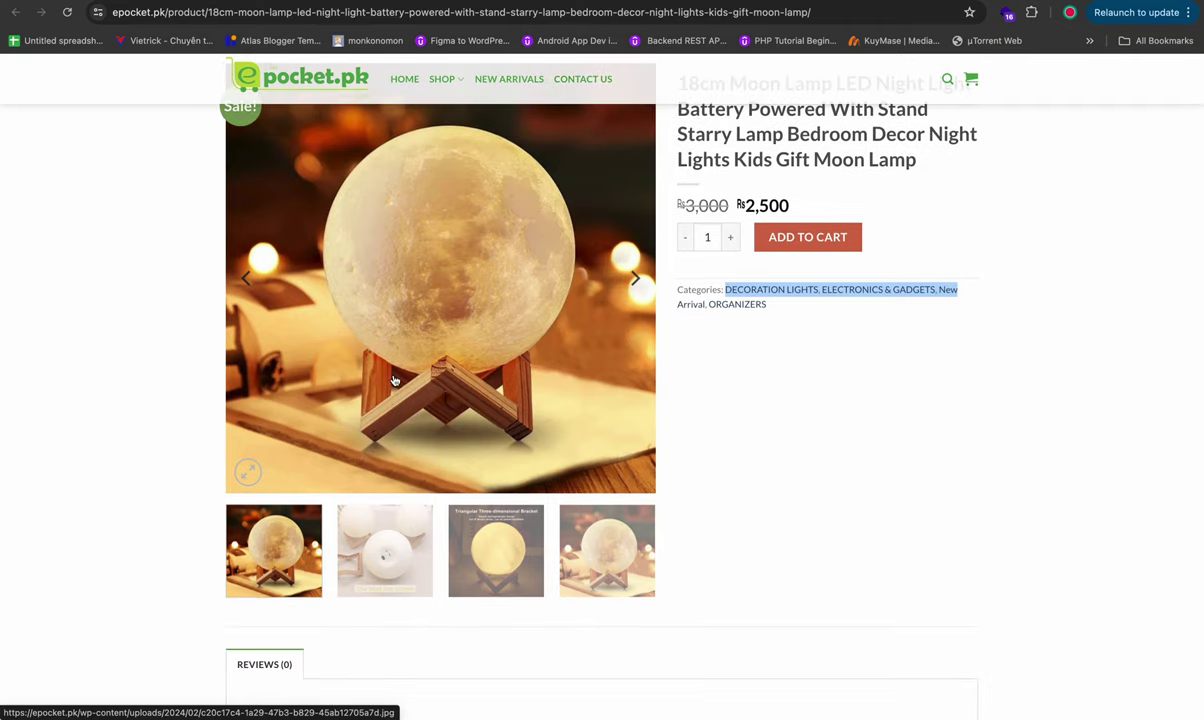
scroll(661, 384, "down", 7)
scroll(661, 385, "down", 2)
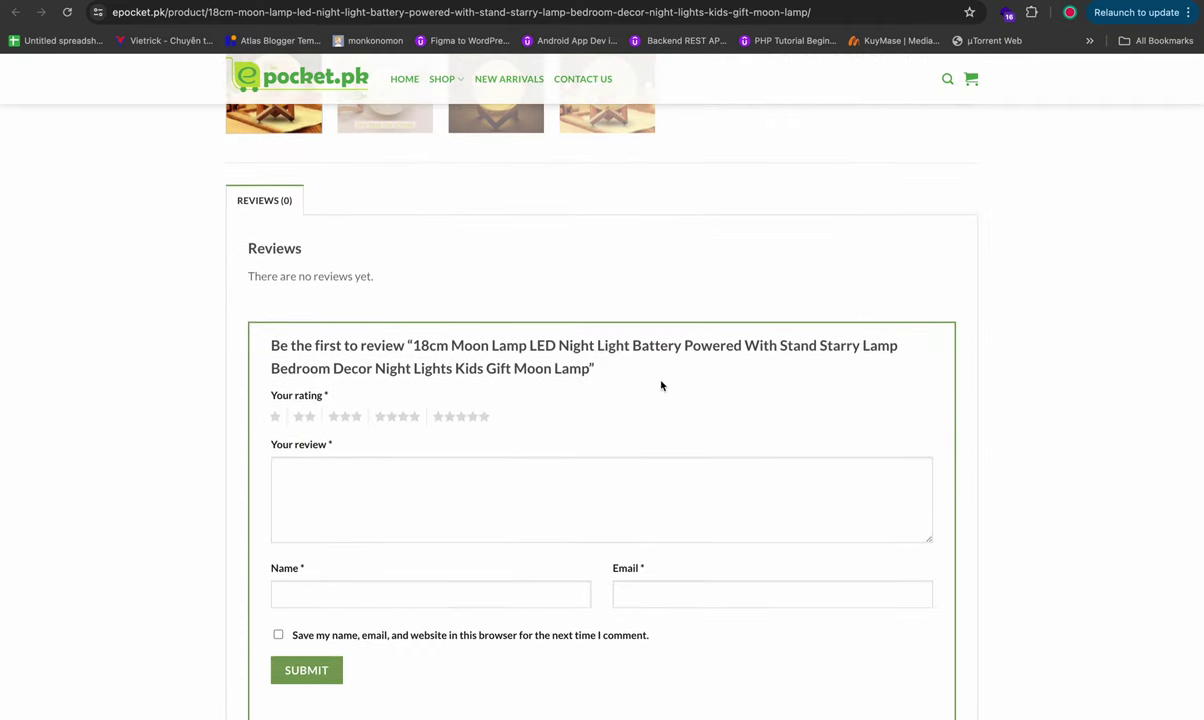
scroll(325, 384, "down", 9)
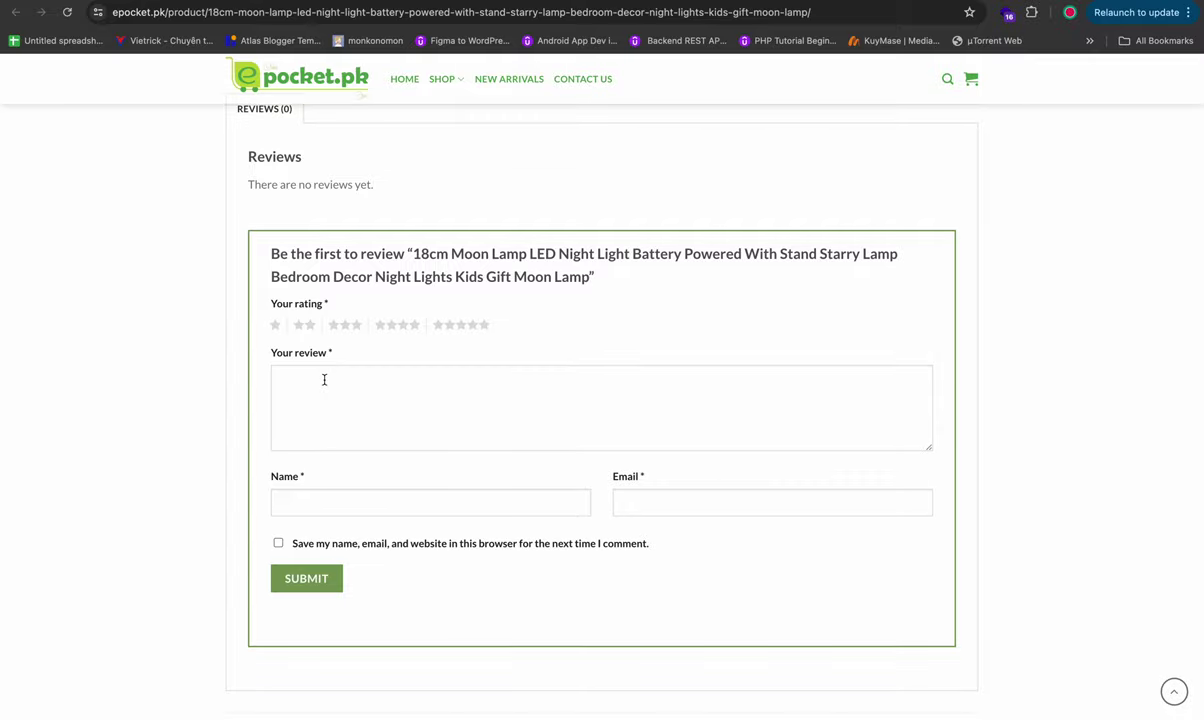
scroll(325, 388, "up", 20)
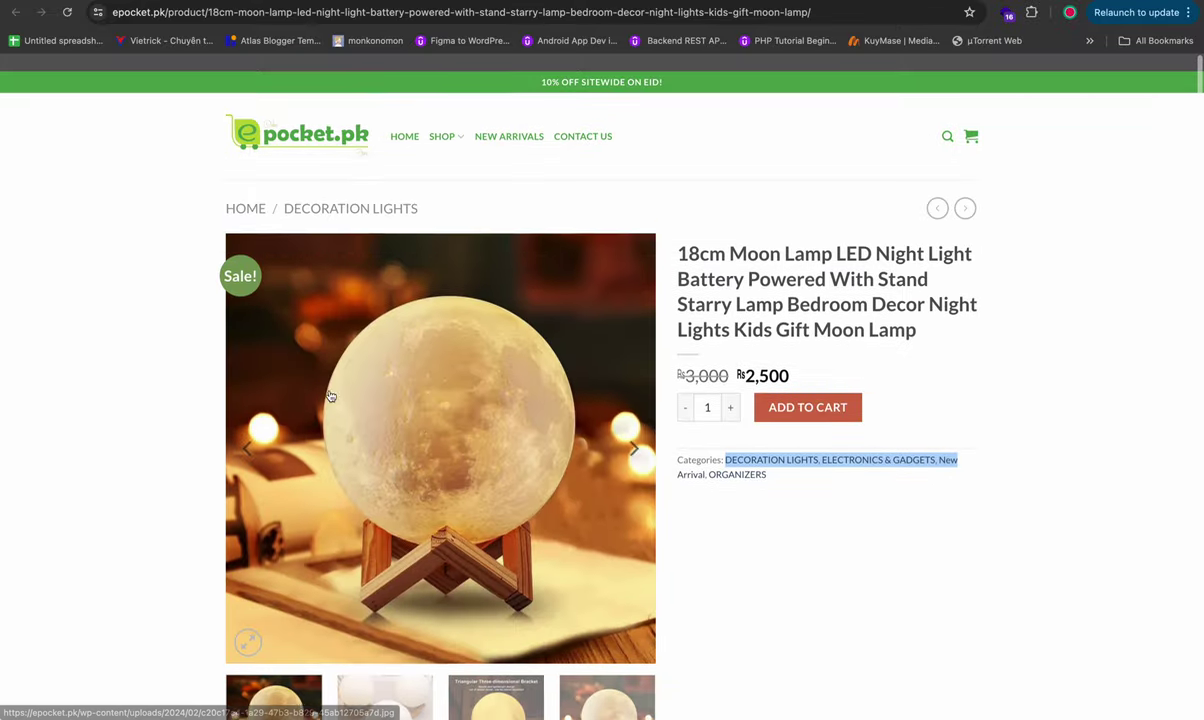
scroll(328, 398, "down", 15)
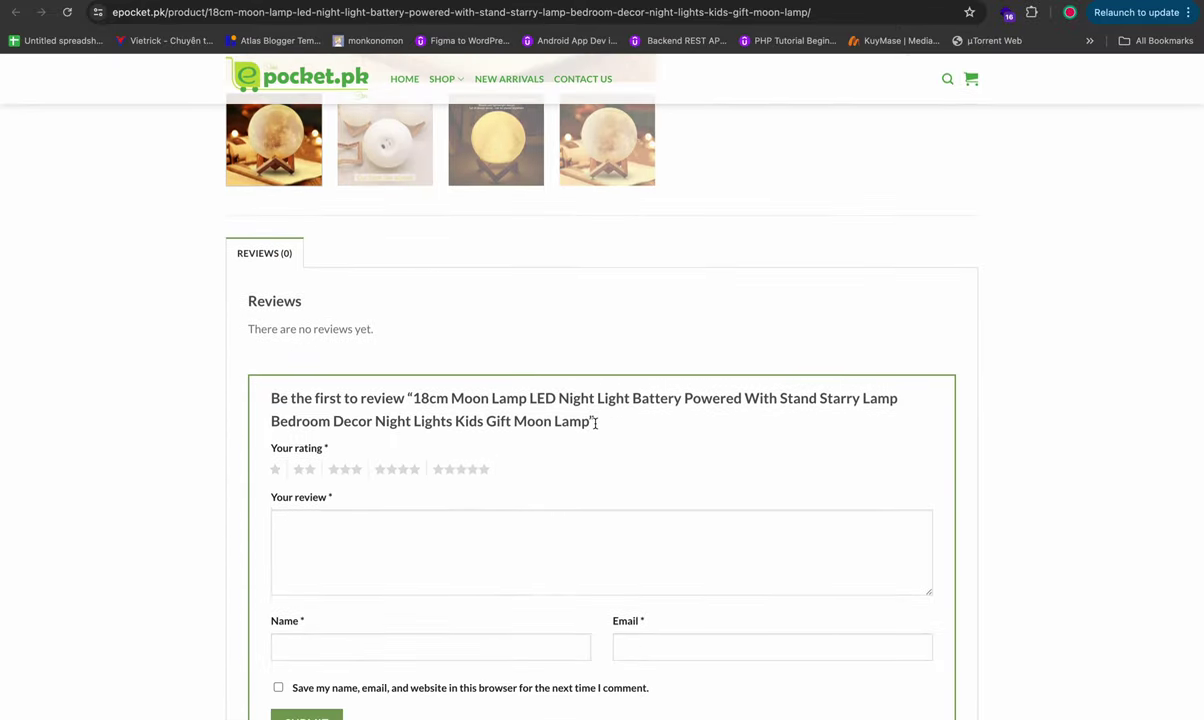
left_click_drag(597, 423, 197, 369)
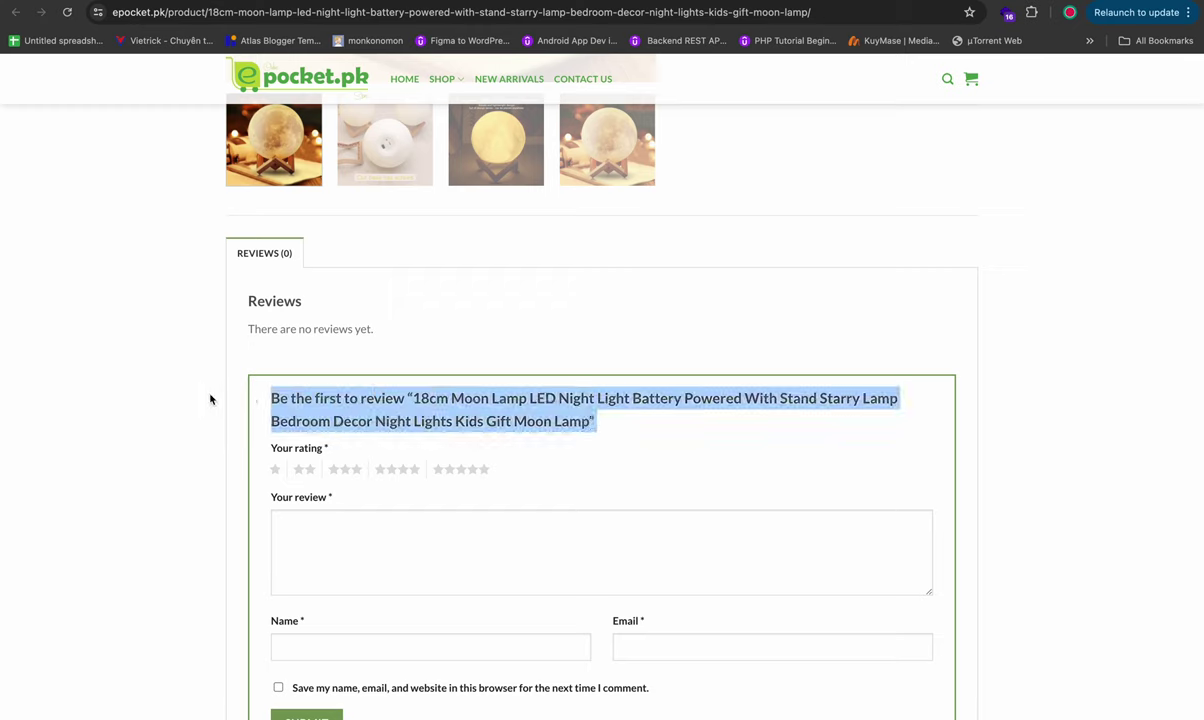
left_click(410, 416)
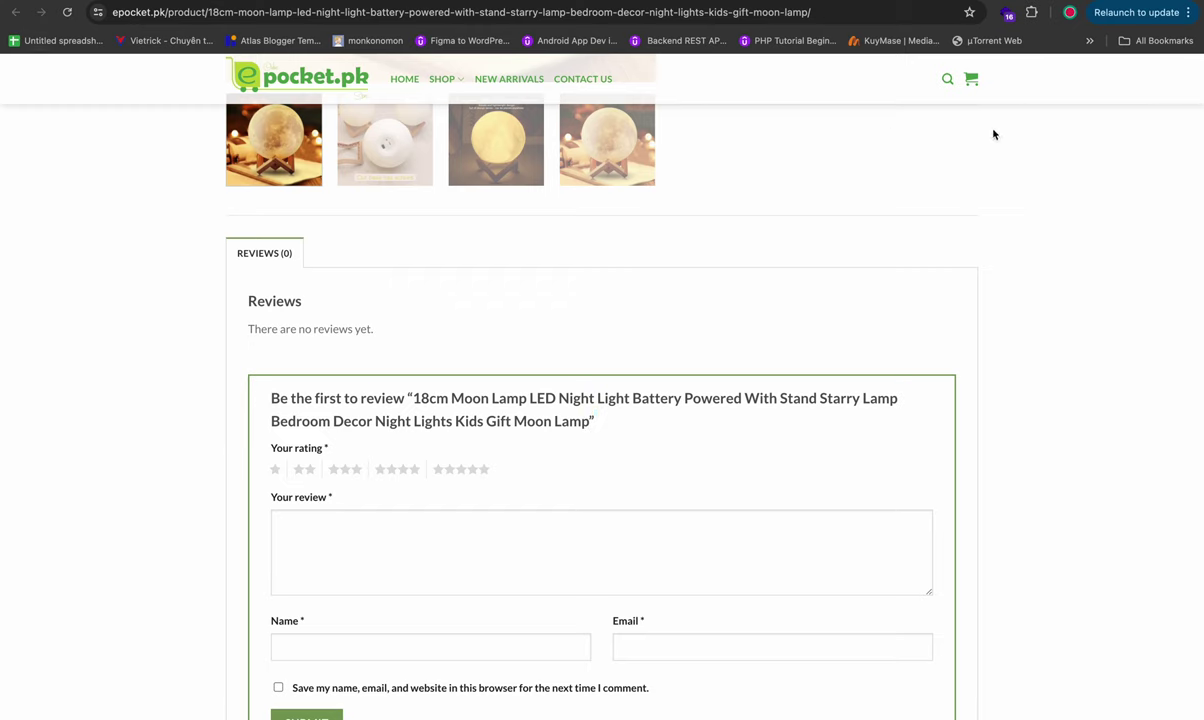
left_click(817, 3)
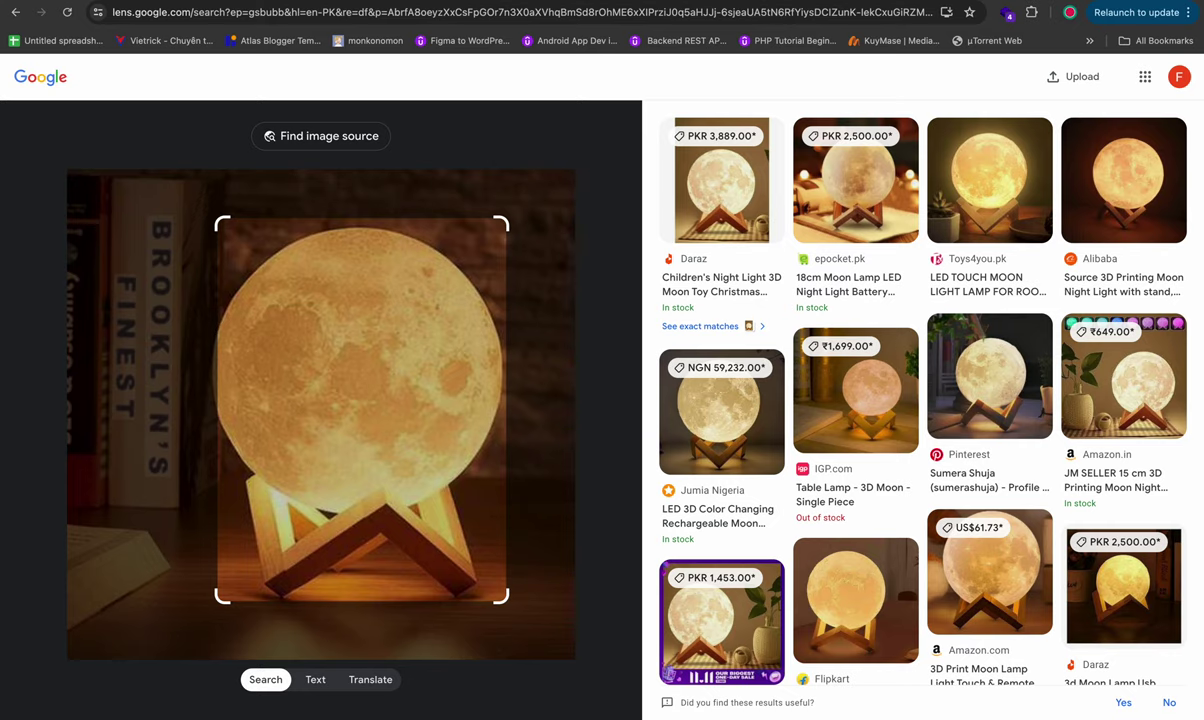
Step: Open the Toys4you.pk moon lamp result and look through its product description
left_click(977, 294)
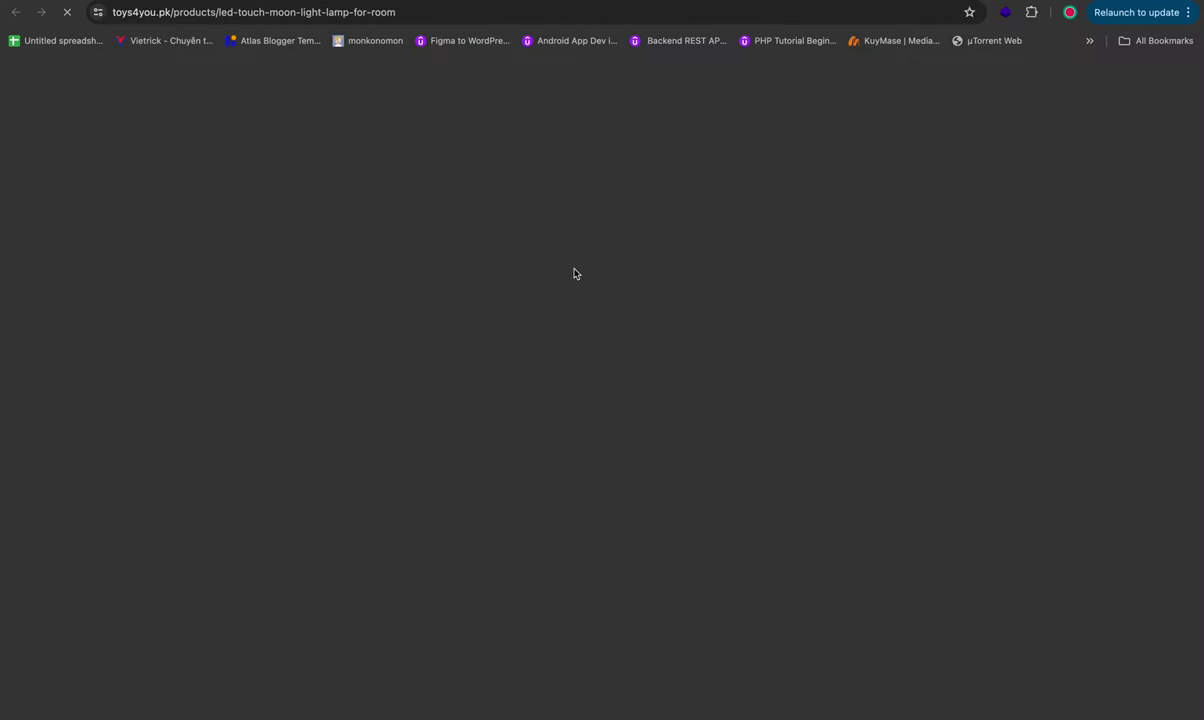
scroll(664, 462, "down", 10)
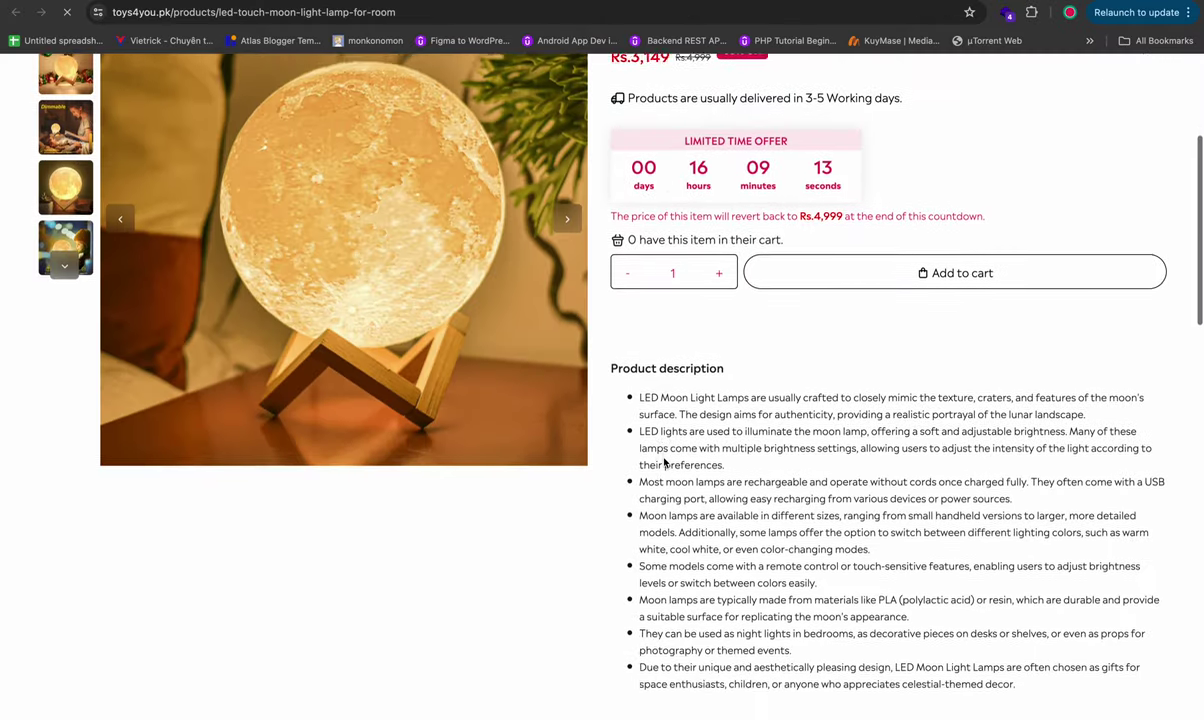
scroll(633, 268, "up", 4)
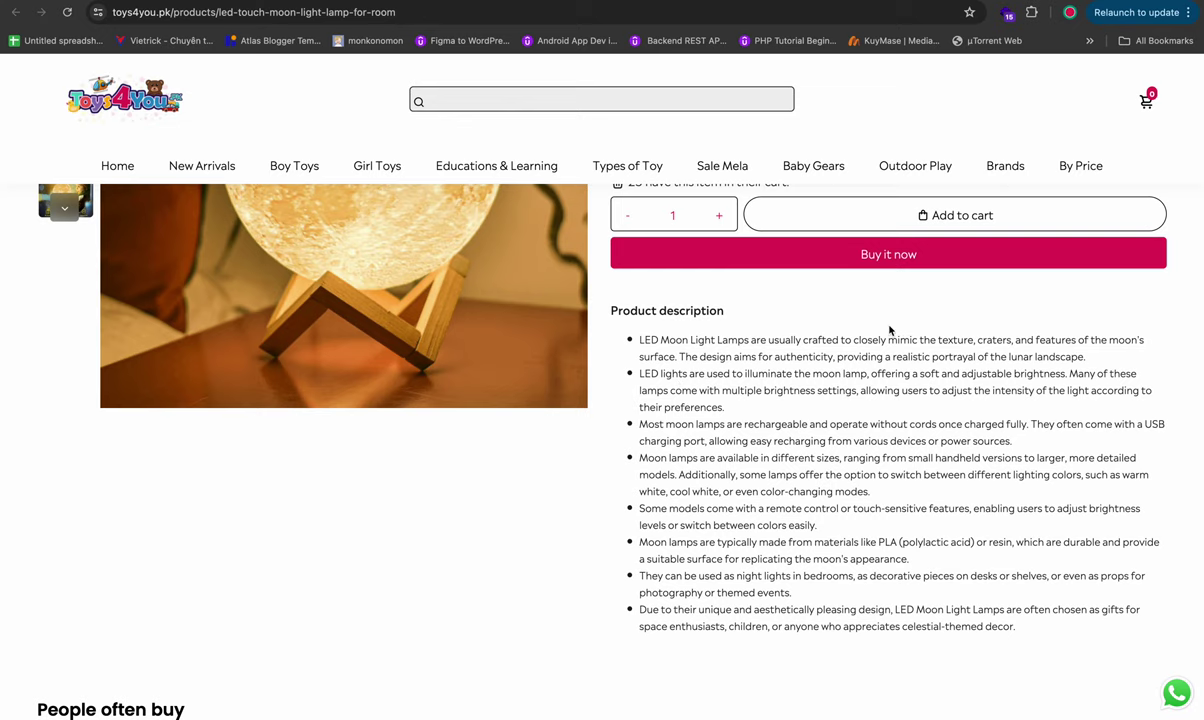
Step: Open the developer tools on the Toys4you.pk page and inspect the "Product description" heading
left_click(1140, 12)
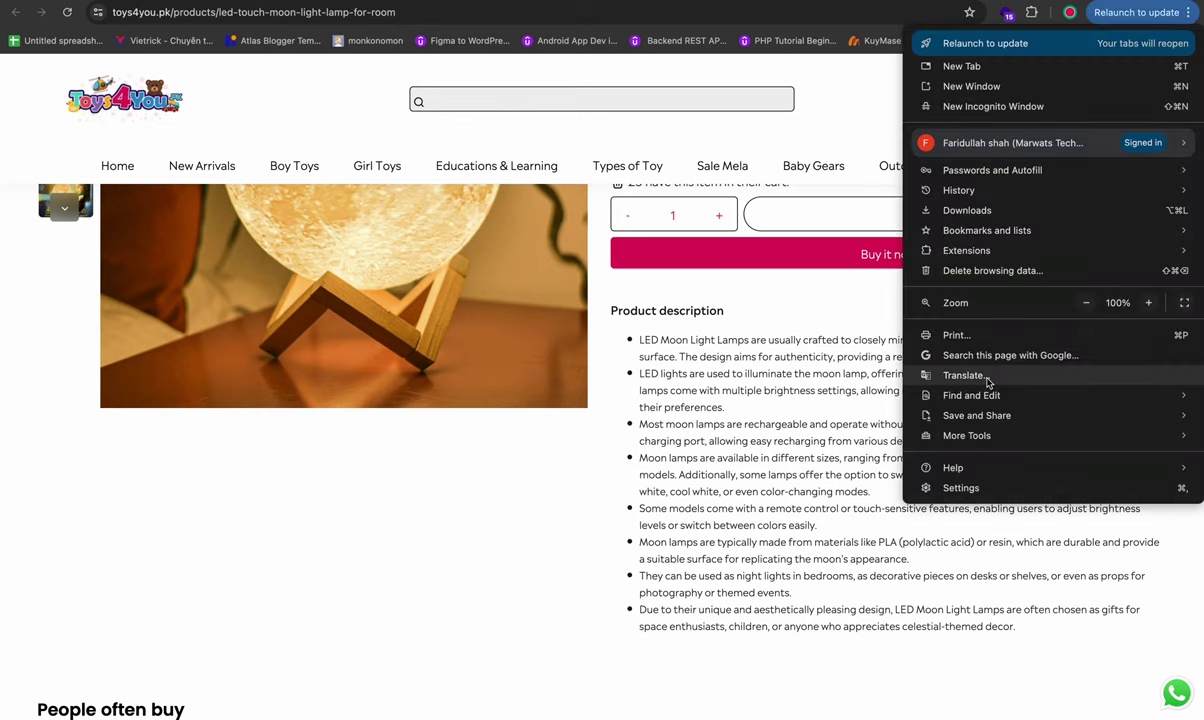
mouse_move(993, 445)
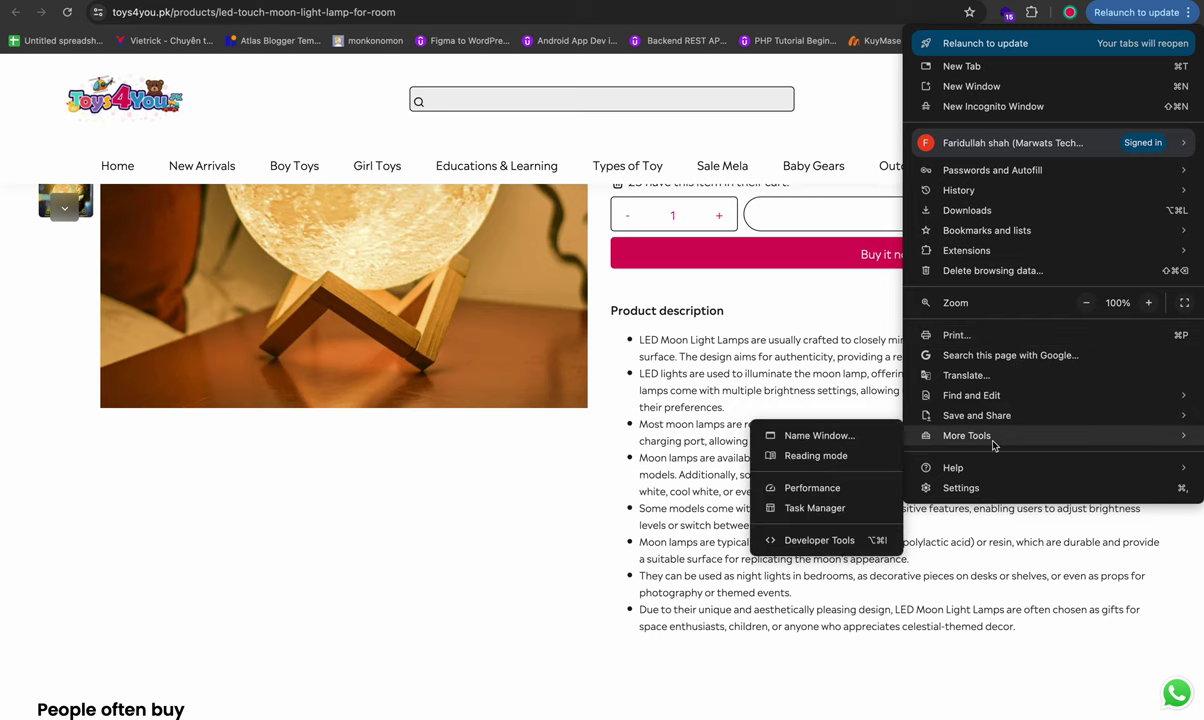
left_click(820, 540)
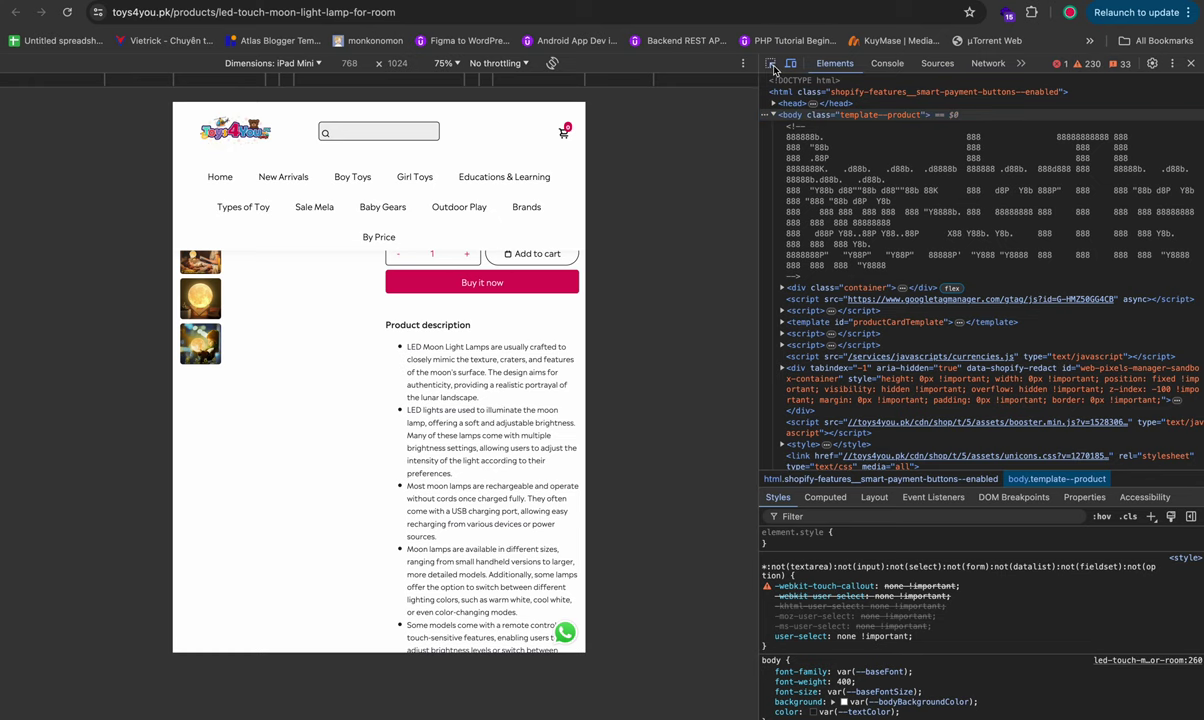
left_click(771, 64)
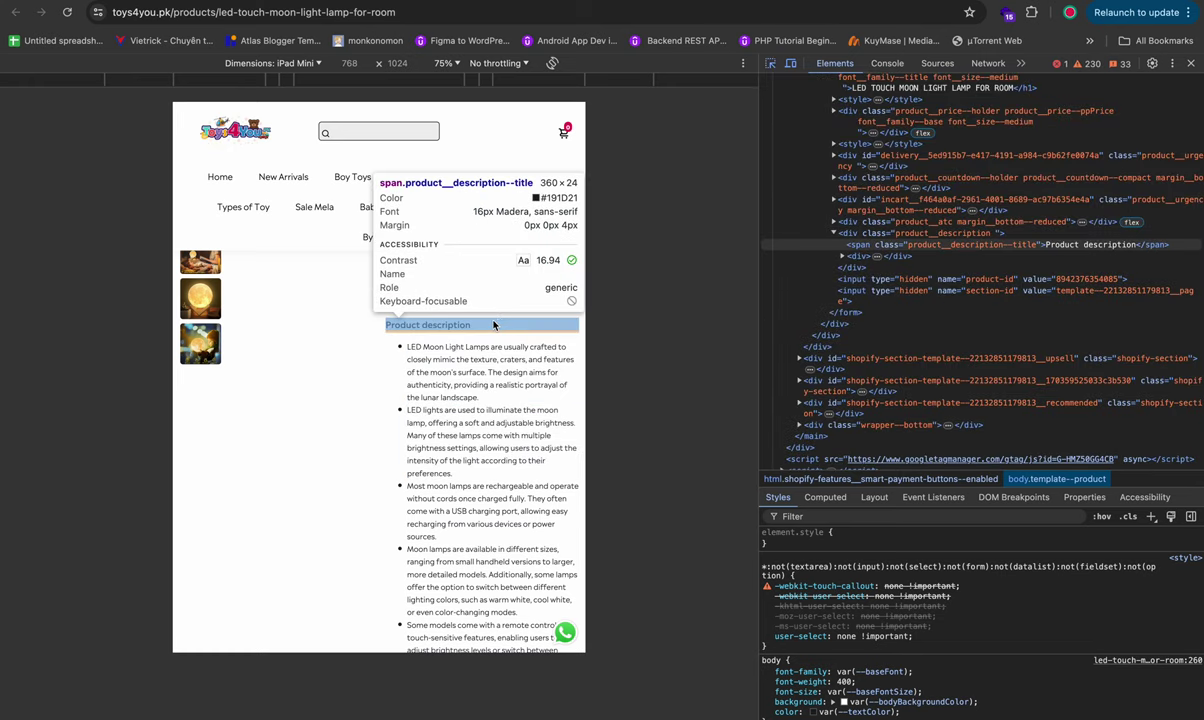
left_click(493, 325)
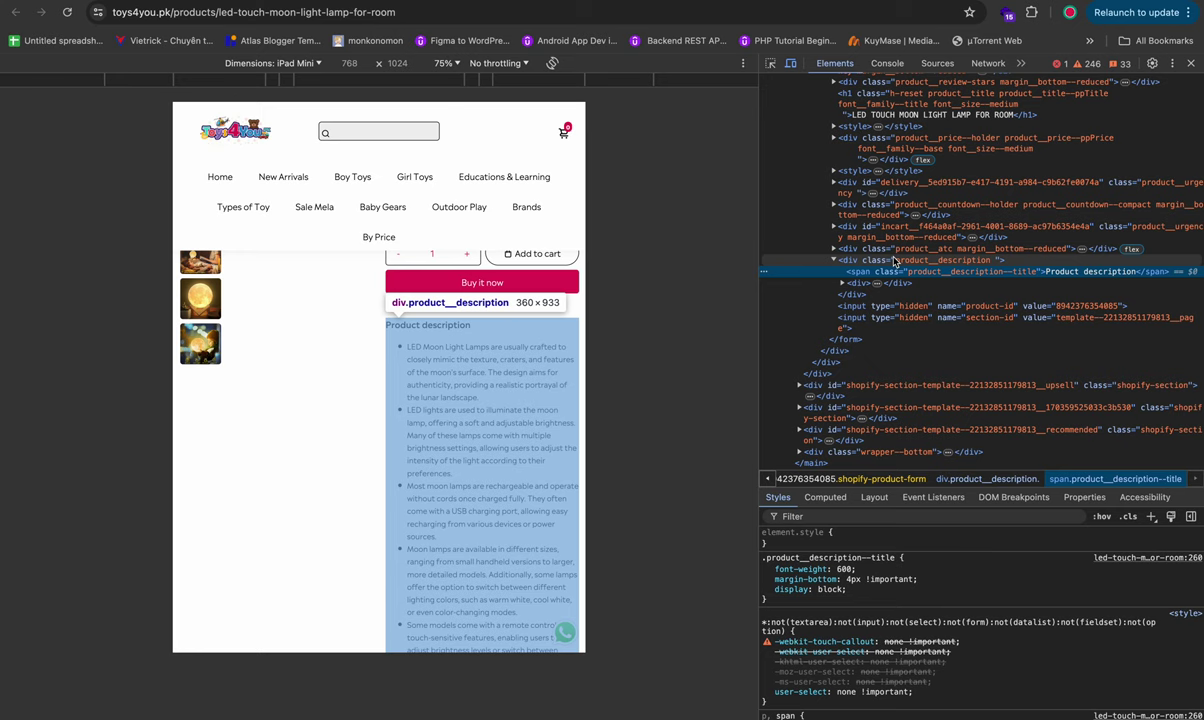
Step: Open the product__description div for HTML editing, cut all of its HTML and close the developer tools
left_click(895, 261)
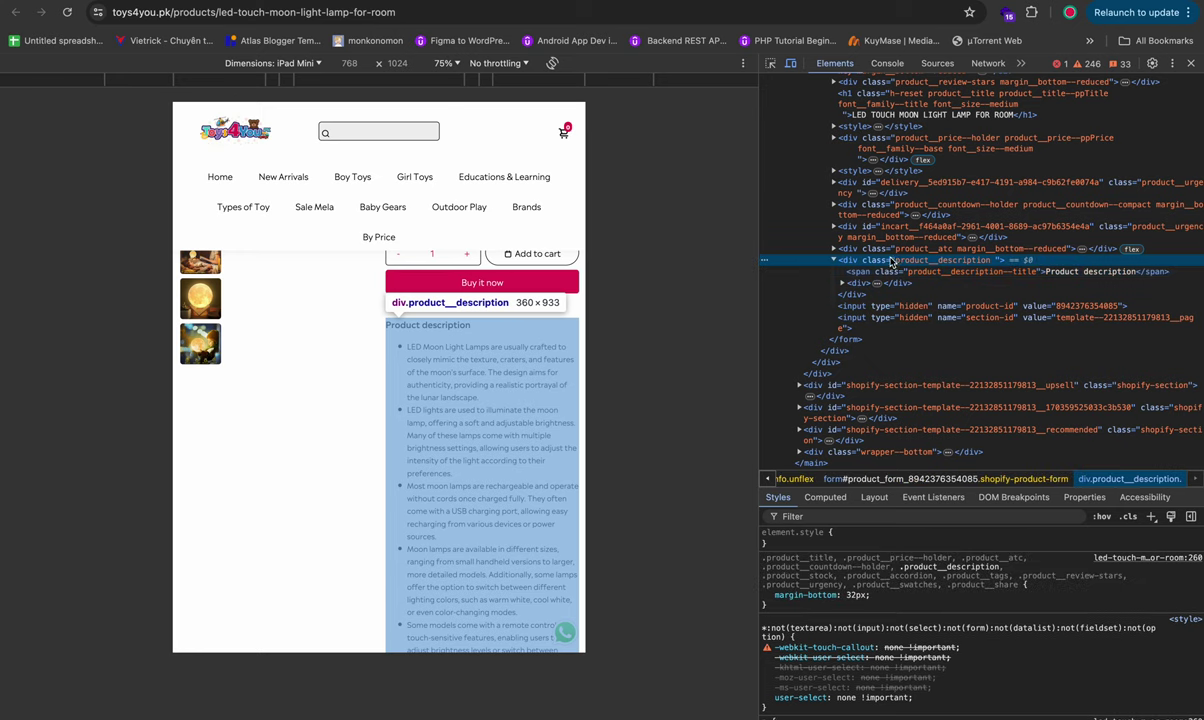
left_click(768, 265)
left_click(805, 284)
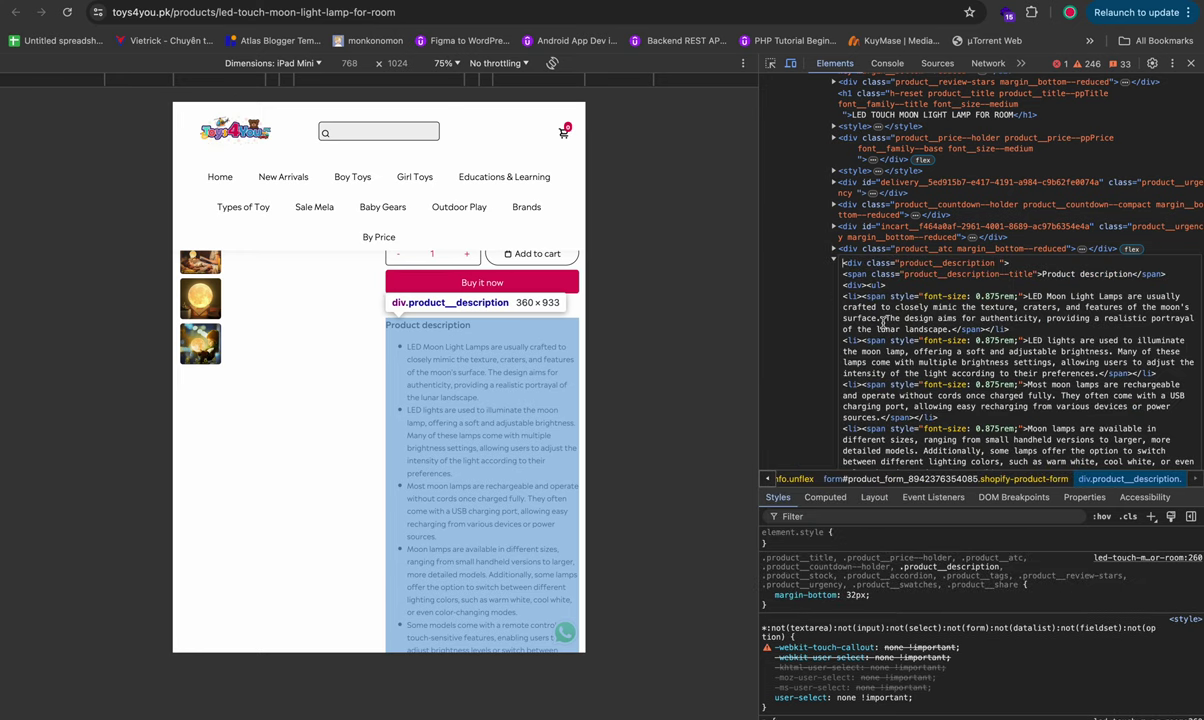
key("ctrl+a")
key("BackSpace")
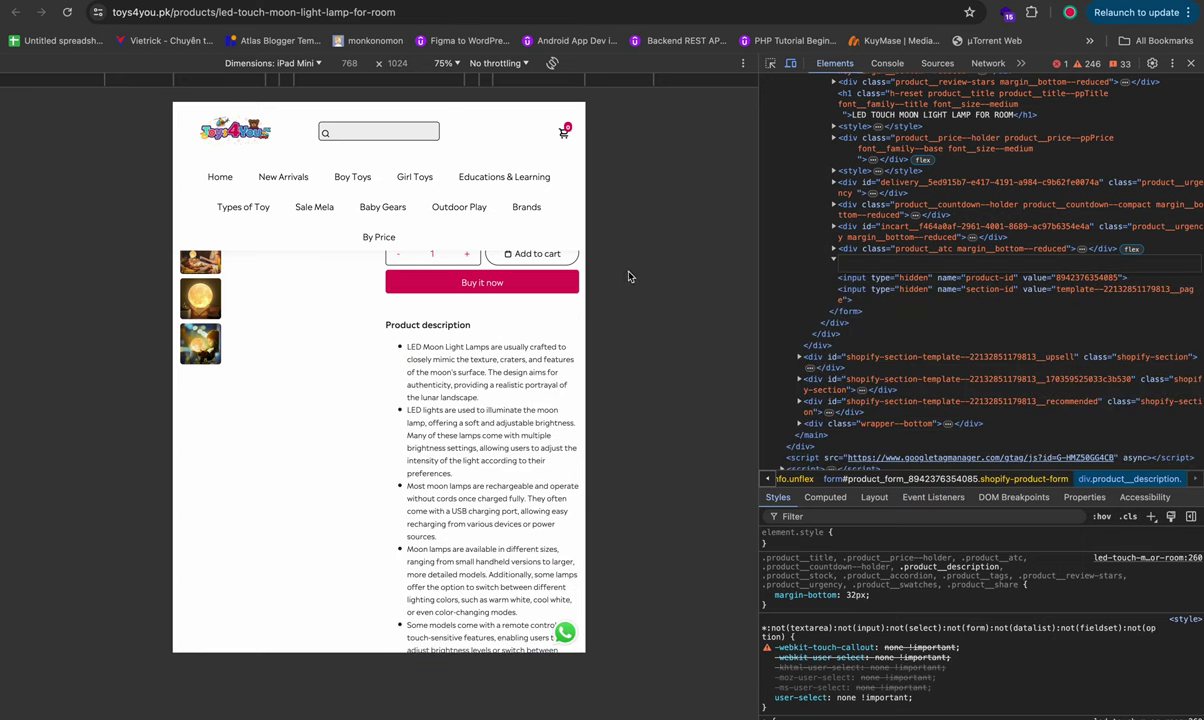
left_click(1191, 64)
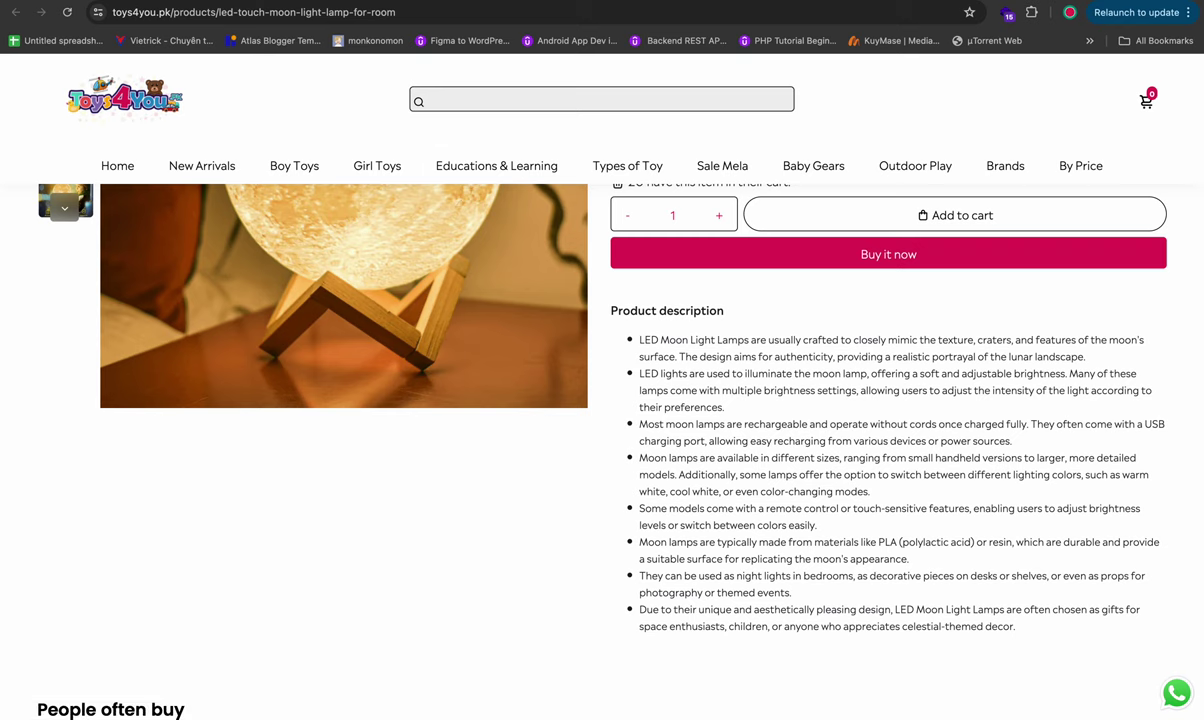
Step: Return to the new physical product form on e-buy.pk and switch the Description editor to source mode
key("ctrl+Tab")
key("ctrl+Tab")
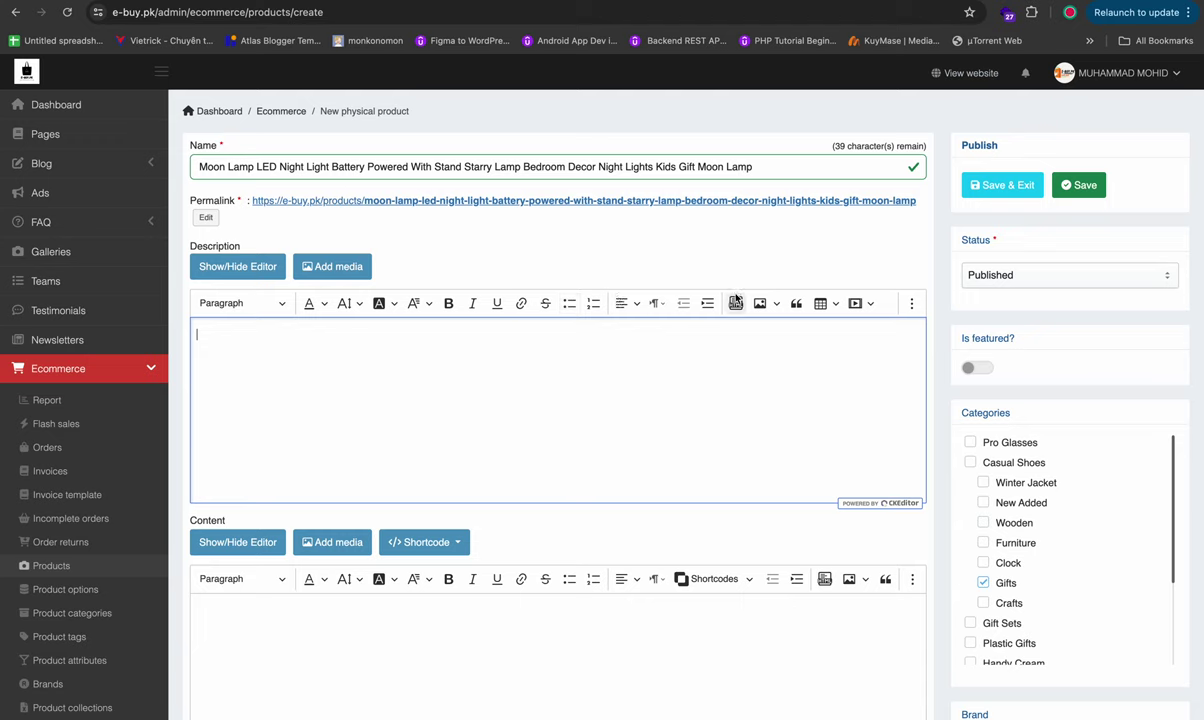
left_click(911, 303)
left_click(491, 374)
left_click(277, 310)
left_click(548, 375)
left_click(911, 303)
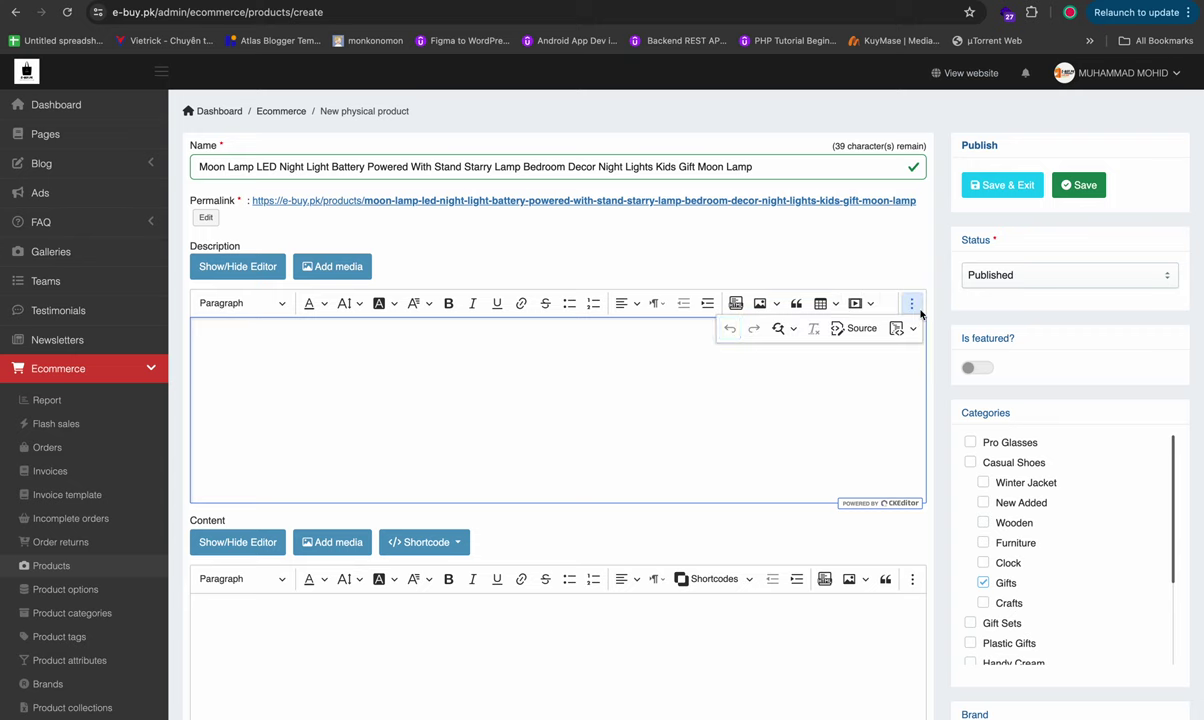
left_click(858, 328)
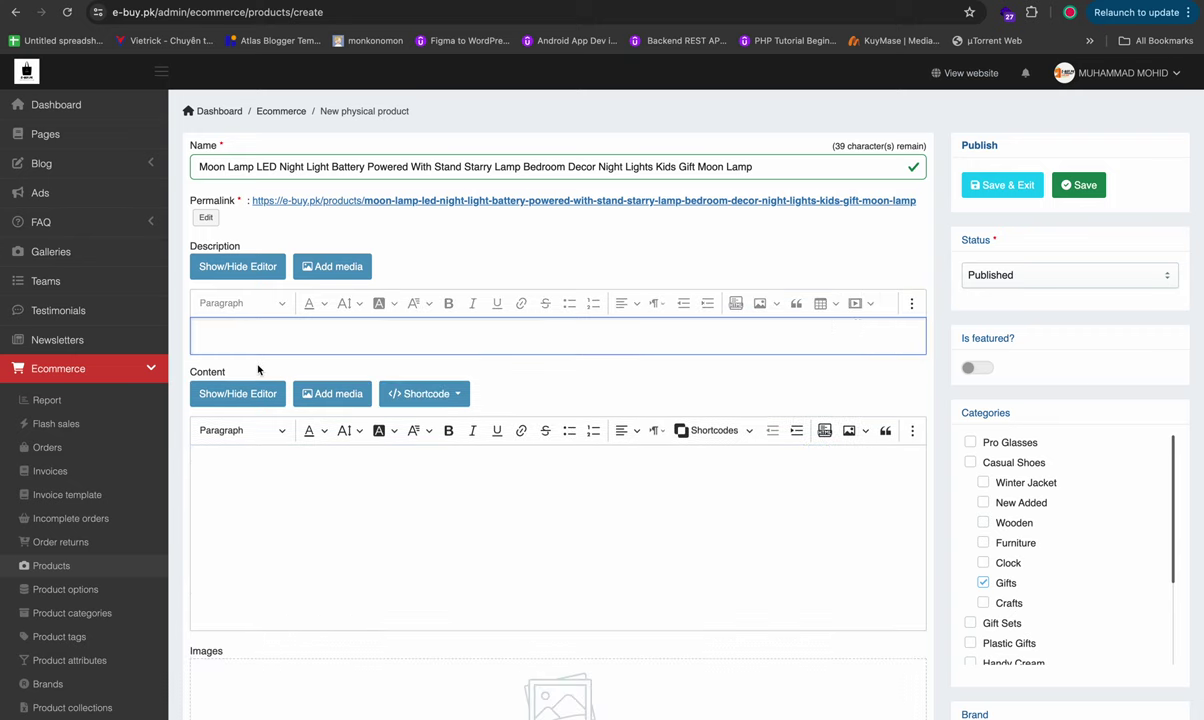
Step: Paste the copied product description HTML into the Description source and switch back to the formatted view
key("ctrl+v")
scroll(258, 345, "down", 1)
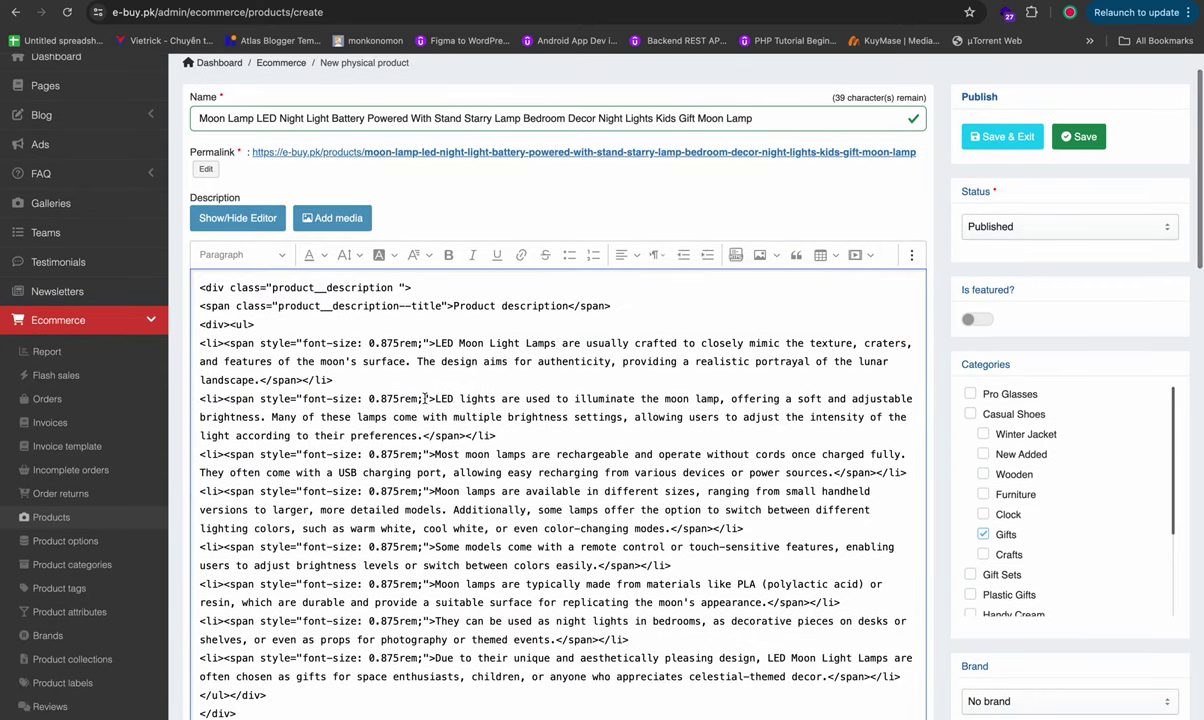
scroll(424, 398, "down", 2)
scroll(424, 398, "down", 1)
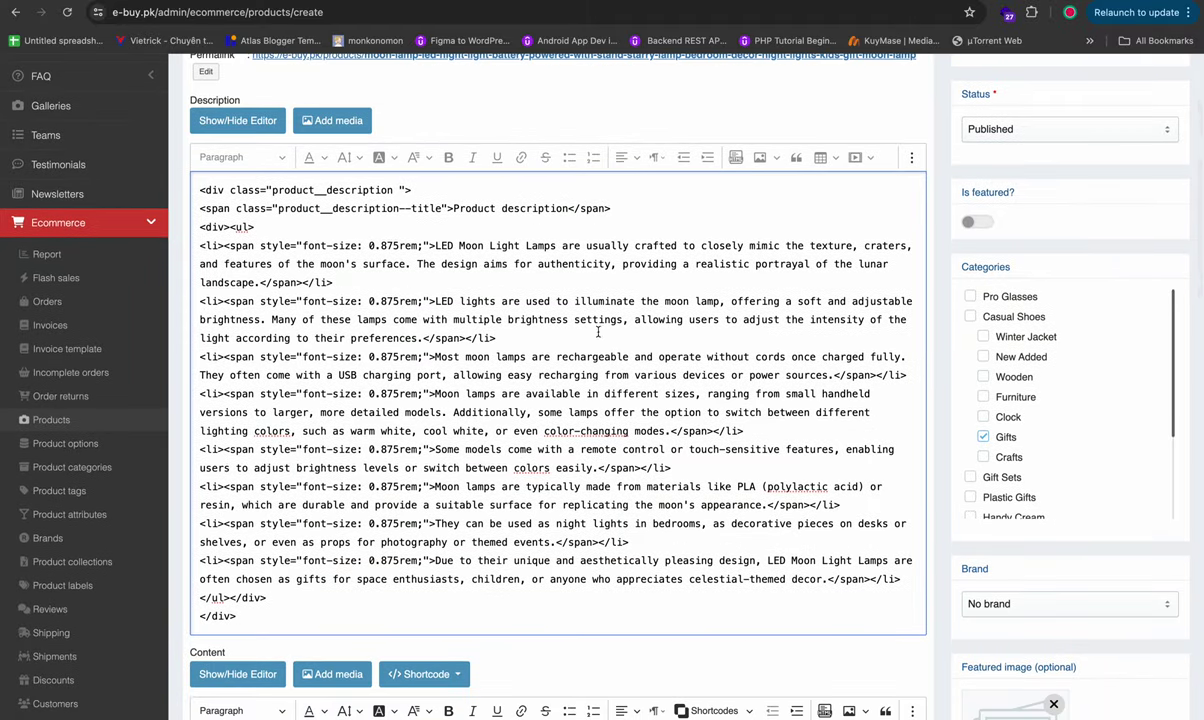
left_click(911, 158)
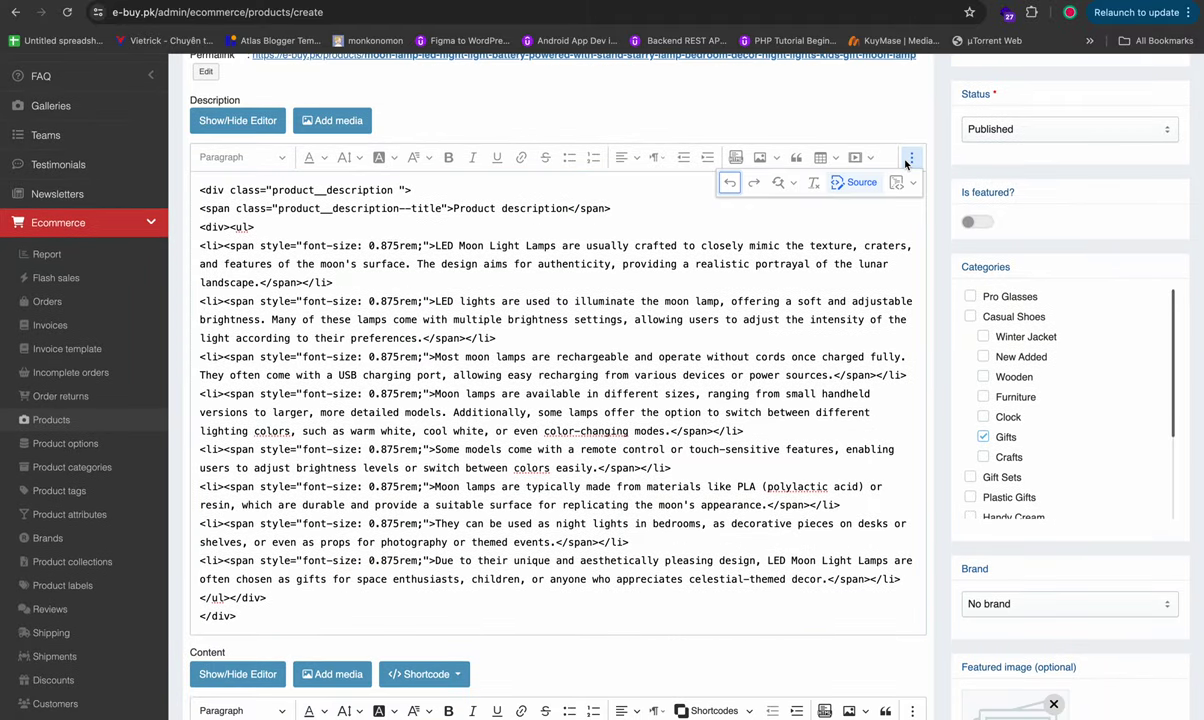
left_click(840, 178)
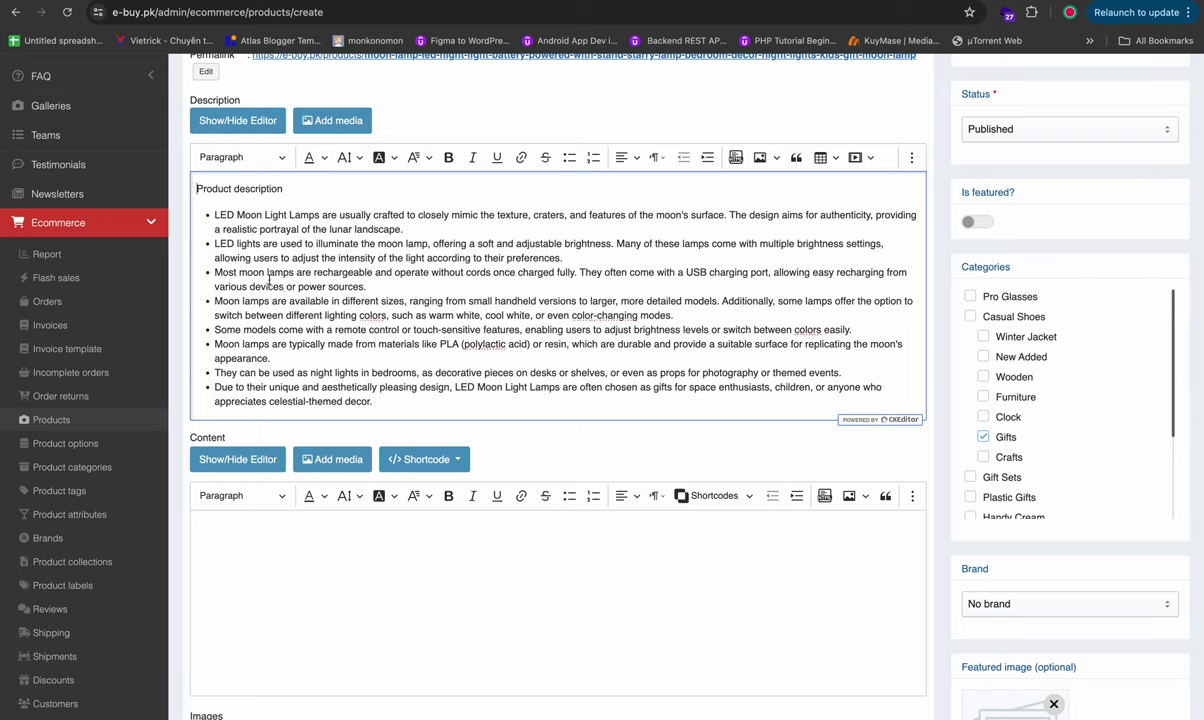
Step: Cut the whole formatted product description and paste it back into the empty Description field
left_click(405, 398)
key("ctrl+a")
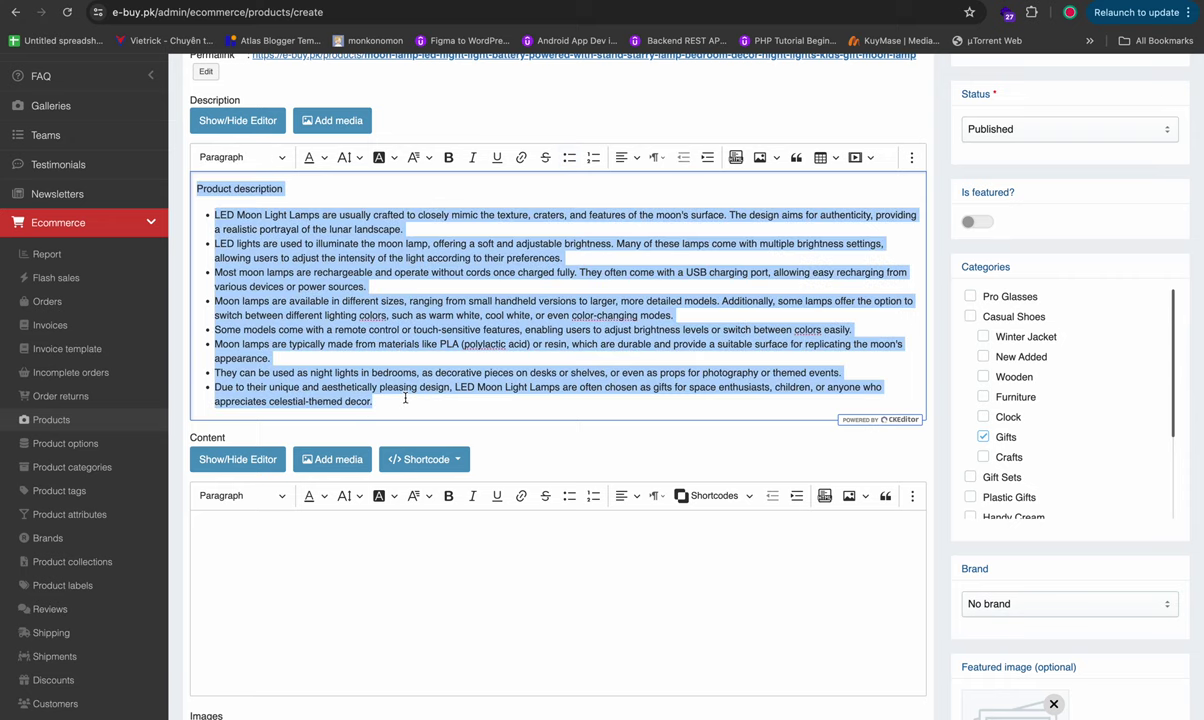
key("BackSpace")
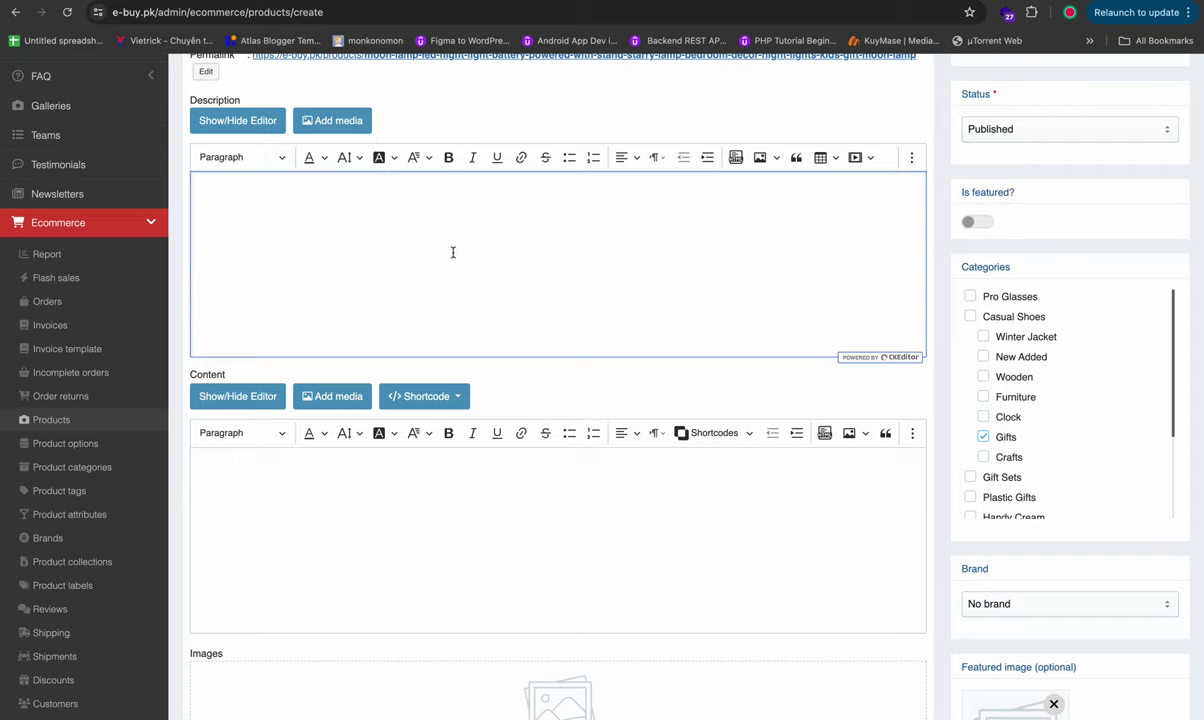
scroll(453, 252, "up", 3)
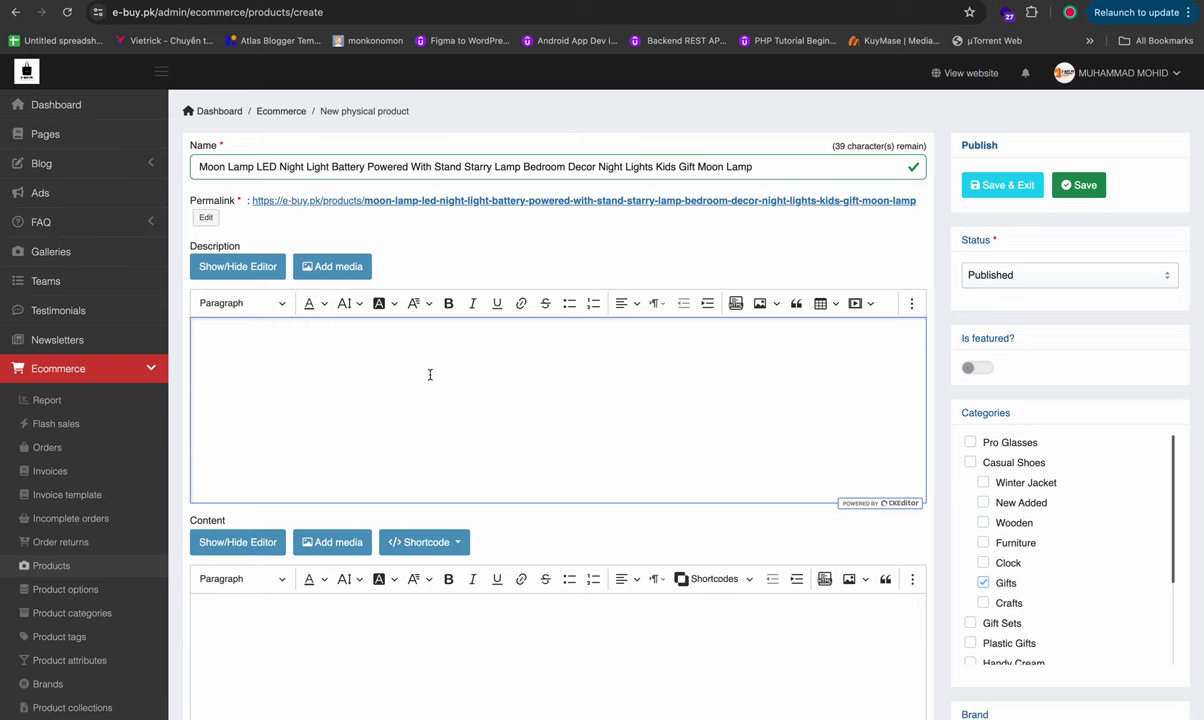
type("Product description LED Moon Light Lamps are usually crafted to closely mimic the texture, craters, and features of the moon's surface. The design aims for authenticity, providing a realistic portrayal of the lunar landscape. LED lights are used to illuminate the moon lamp, offering a soft and adjustable brightness. Many of these lamps come with multiple brightness settings, allowing users to adjust the intensity of the light according to their preferences. Most moon lamps are rechargeable and operate without cords once charged fully. They often come with a USB charging port, allowing easy recharging from various devices or power sources. Moon lamps are available in different sizes, ranging from small handheld versions to larger, more detailed models. Additionally, some lamps offer the option to switch between different lighting colors, such as warm white, cool white, or even color-changing modes. Some models come with a remote control or touch-sensitive features, enabling users to adjust brightness levels or switch between colors easily. Moon lamps are typically made from materials like PLA (polylactic acid) or resin, which are durable and provide a suitable surface for replicating the moon's appearance. They can be used as night lights in bedrooms, as decorative pieces on desks or shelves, or even as props for photography or themed events. Due to their unique and aesthetically pleasing design, LED Moon Light Lamps are often chosen as gifts for space enthusiasts, children, or anyone who appreciates celestial-themed decor.")
left_click(618, 235)
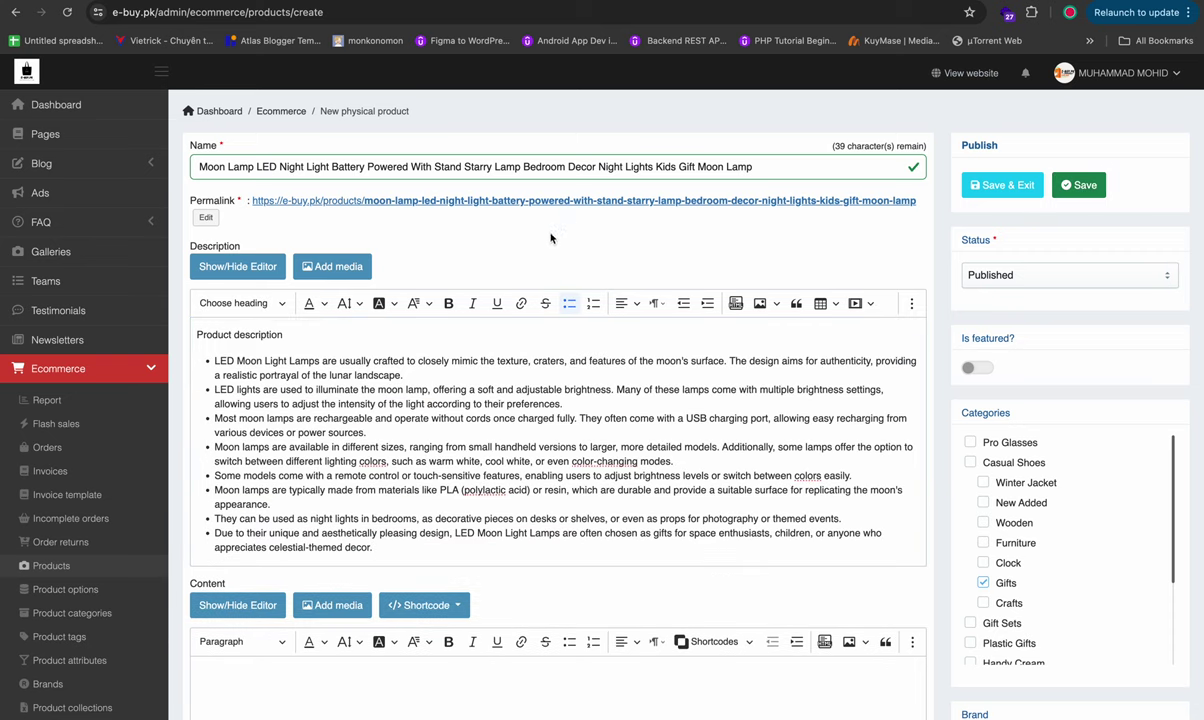
left_click(321, 339)
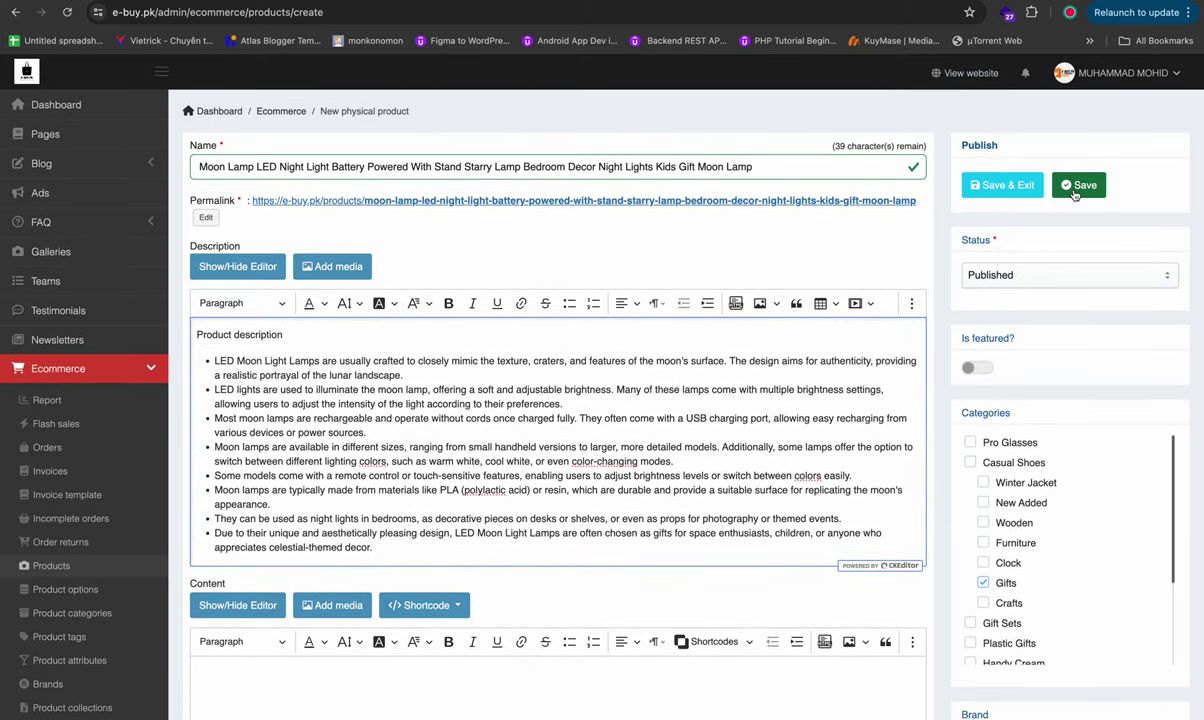
Step: Try to save the new moon lamp product and check the rest of the form down to the SEO section
left_click(1077, 186)
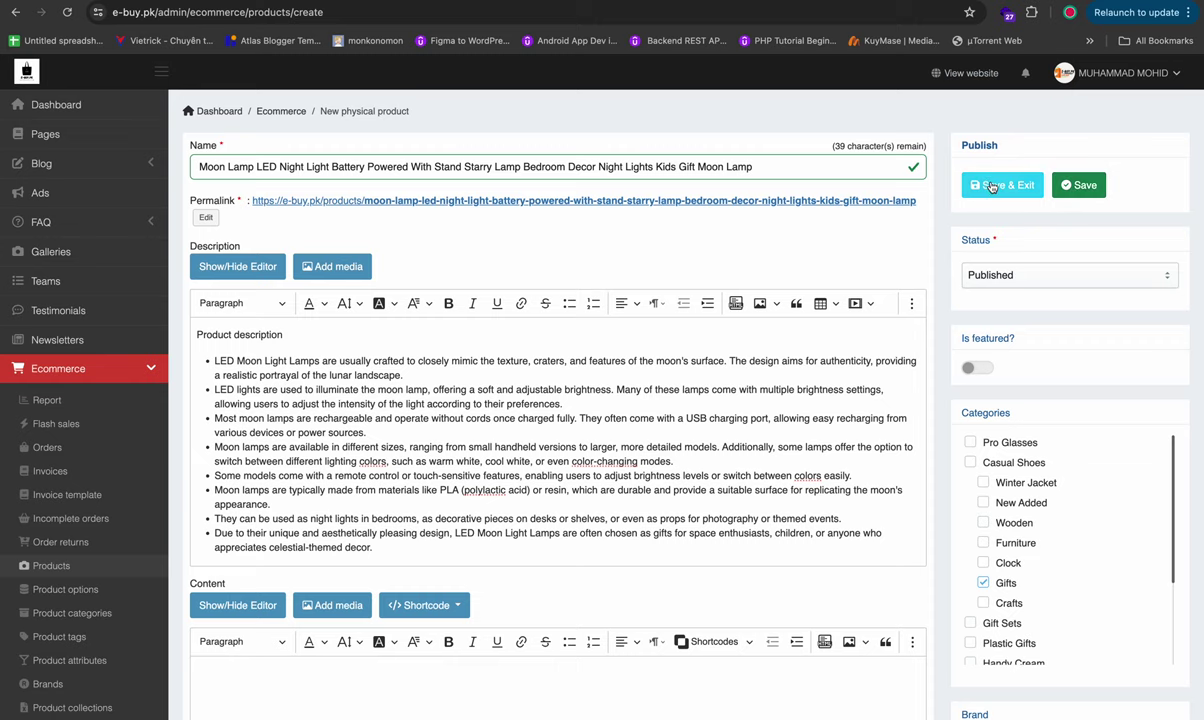
scroll(753, 576, "down", 20)
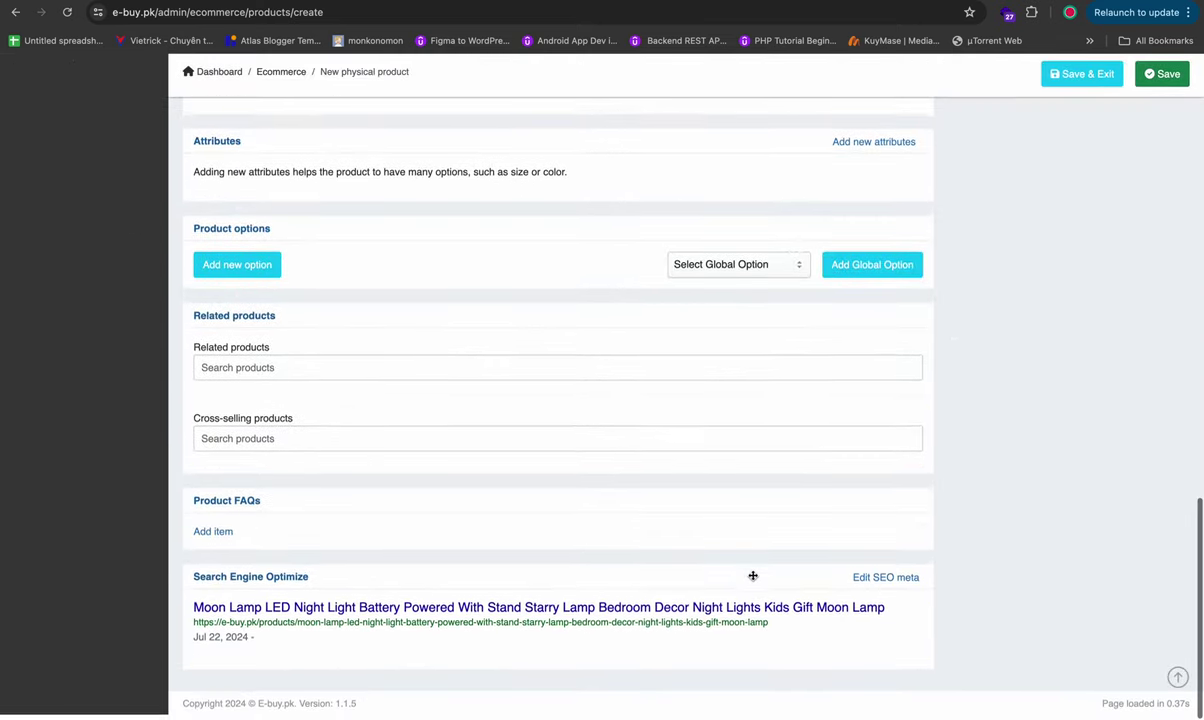
scroll(753, 576, "up", 20)
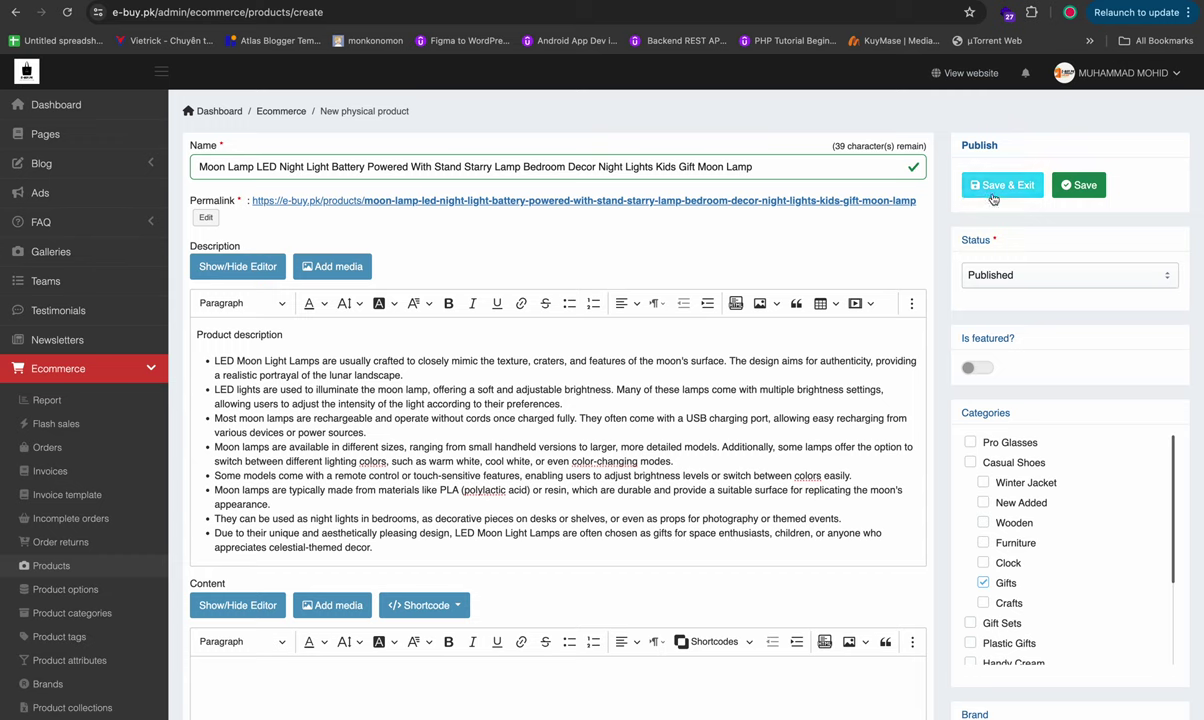
left_click(449, 487)
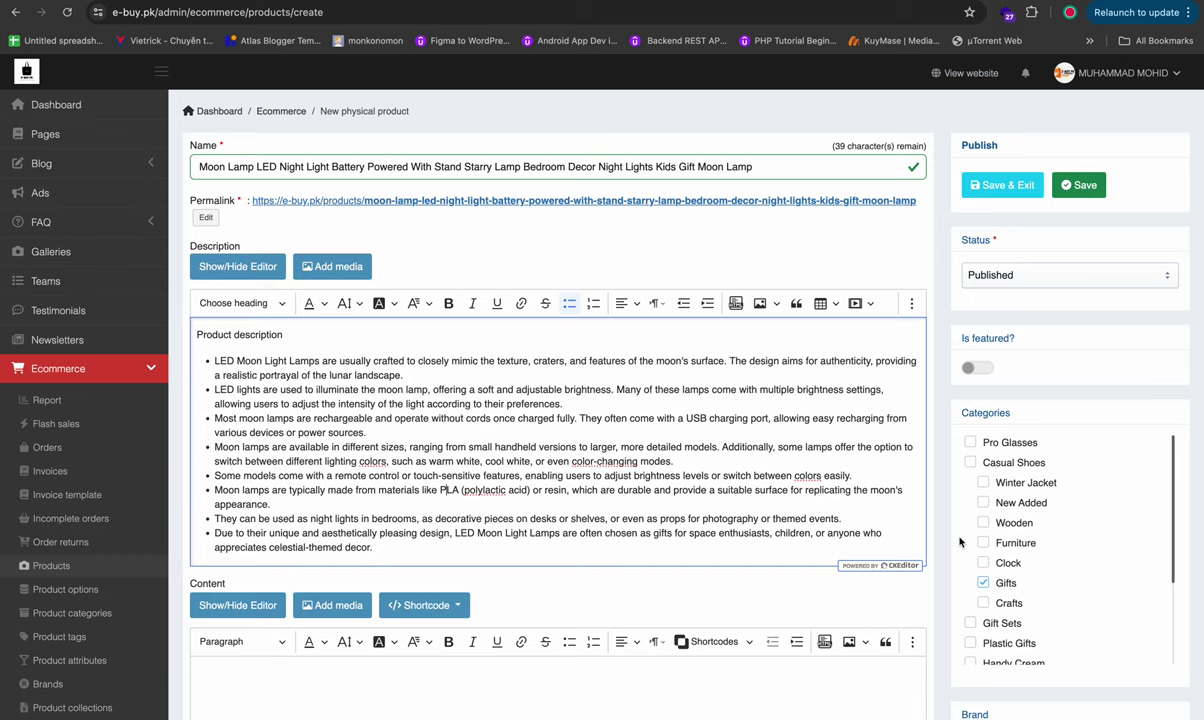
left_click(1016, 174)
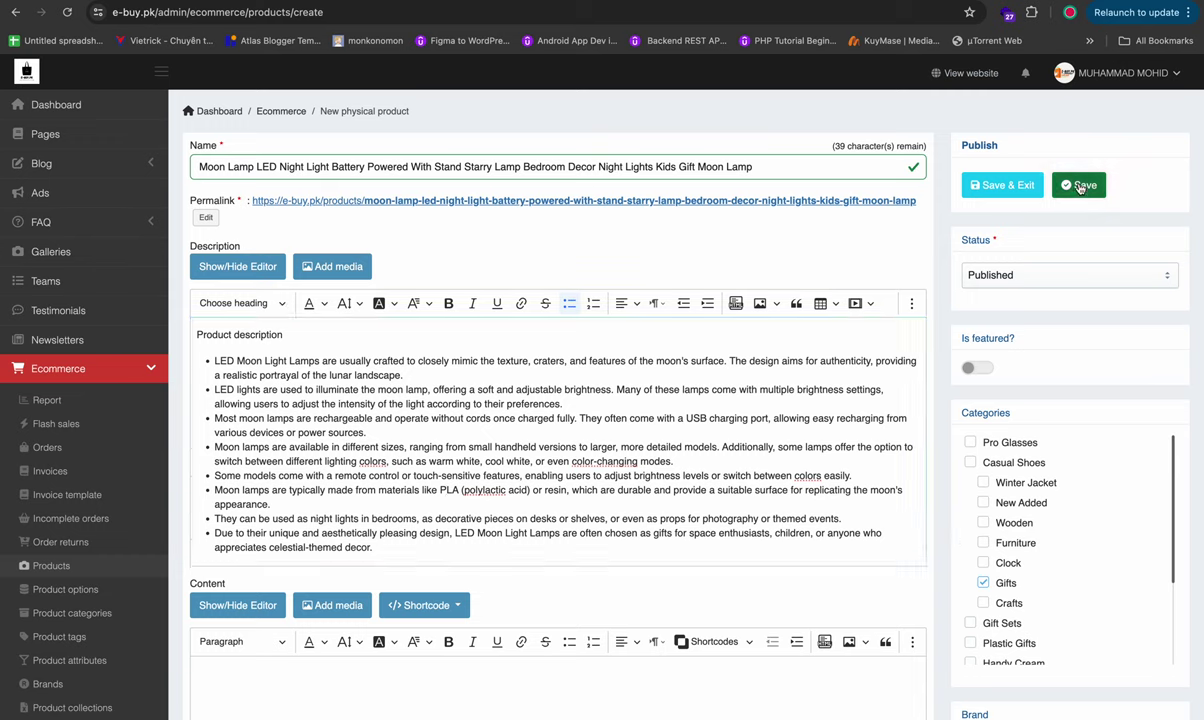
Step: Reload the new product form, paste the formatted moon lamp description into the Description field and try to save
left_click(67, 20)
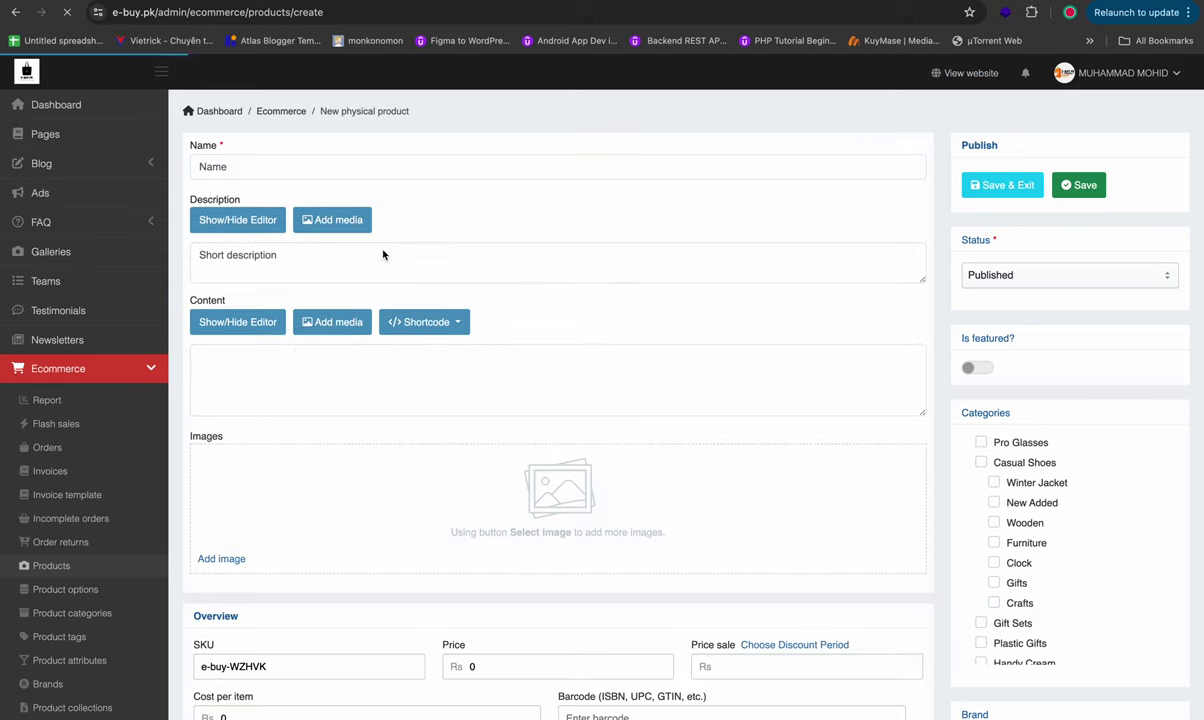
left_click(393, 424)
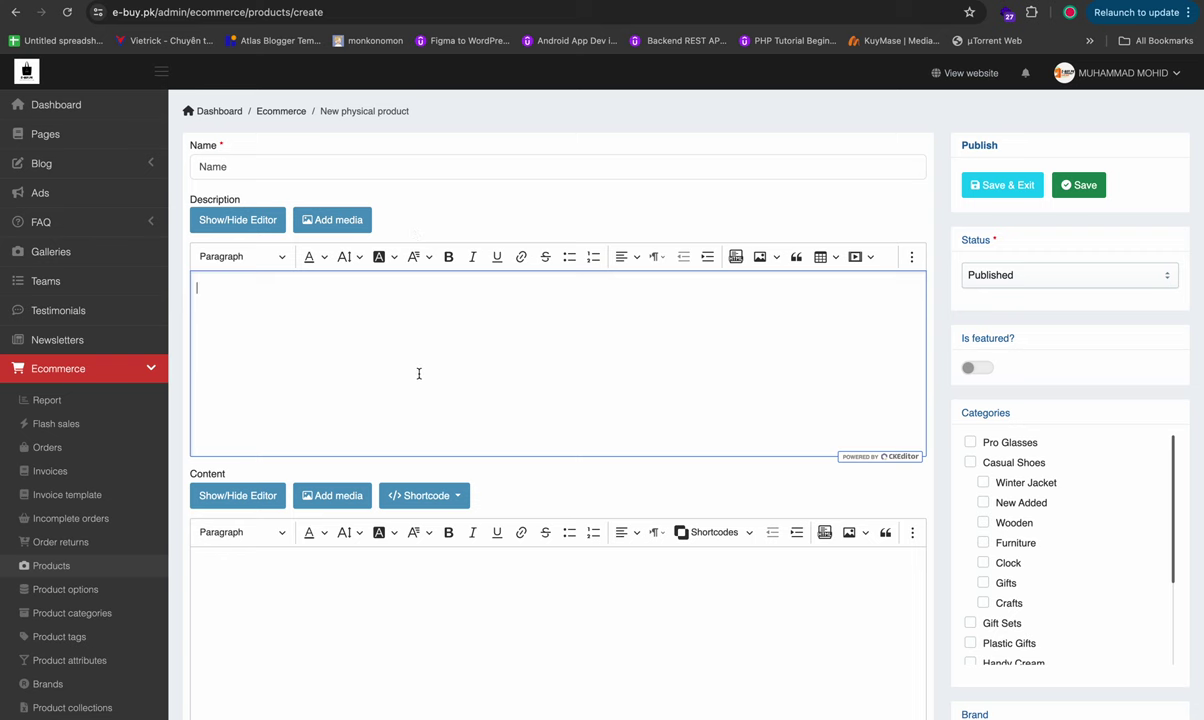
type("Product description LED Moon Light Lamps are usually crafted to closely mimic the texture, craters, and features of the moon's surface. The design aims for authenticity, providing a realistic portrayal of the lunar landscape. LED lights are used to illuminate the moon lamp, offering a soft and adjustable brightness. Many of these lamps come with multiple brightness settings, allowing users to adjust the intensity of the light according to their preferences. Most moon lamps are rechargeable and operate without cords once charged fully. They often come with a USB charging port, allowing easy recharging from various devices or power sources. Moon lamps are available in different sizes, ranging from small handheld versions to larger, more detailed models. Additionally, some lamps offer the option to switch between different lighting colors, such as warm white, cool white, or even color-changing modes. Some models come with a remote control or touch-sensitive features, enabling users to adjust brightness levels or switch between colors easily. Moon lamps are typically made from materials like PLA (polylactic acid) or resin, which are durable and provide a suitable surface for replicating the moon's appearance. They can be used as night lights in bedrooms, as decorative pieces on desks or shelves, or even as props for photography or themed events. Due to their unique and aesthetically pleasing design, LED Moon Light Lamps are often chosen as gifts for space enthusiasts, children, or anyone who appreciates celestial-themed decor.")
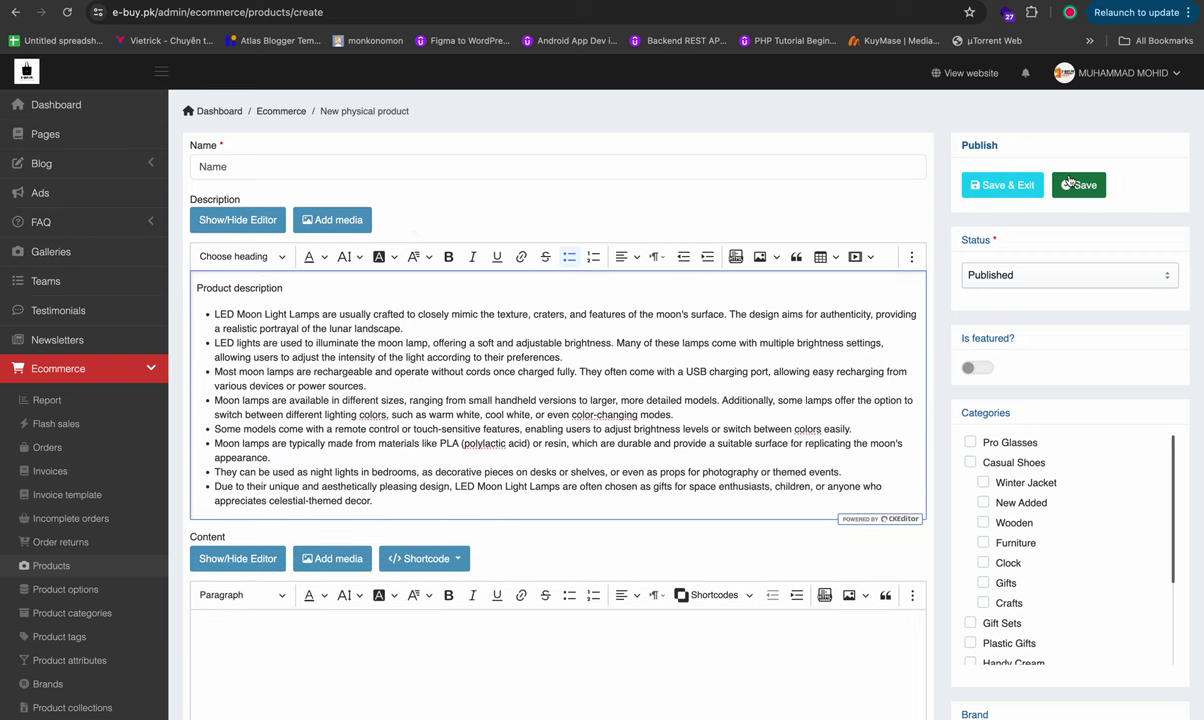
left_click(1078, 185)
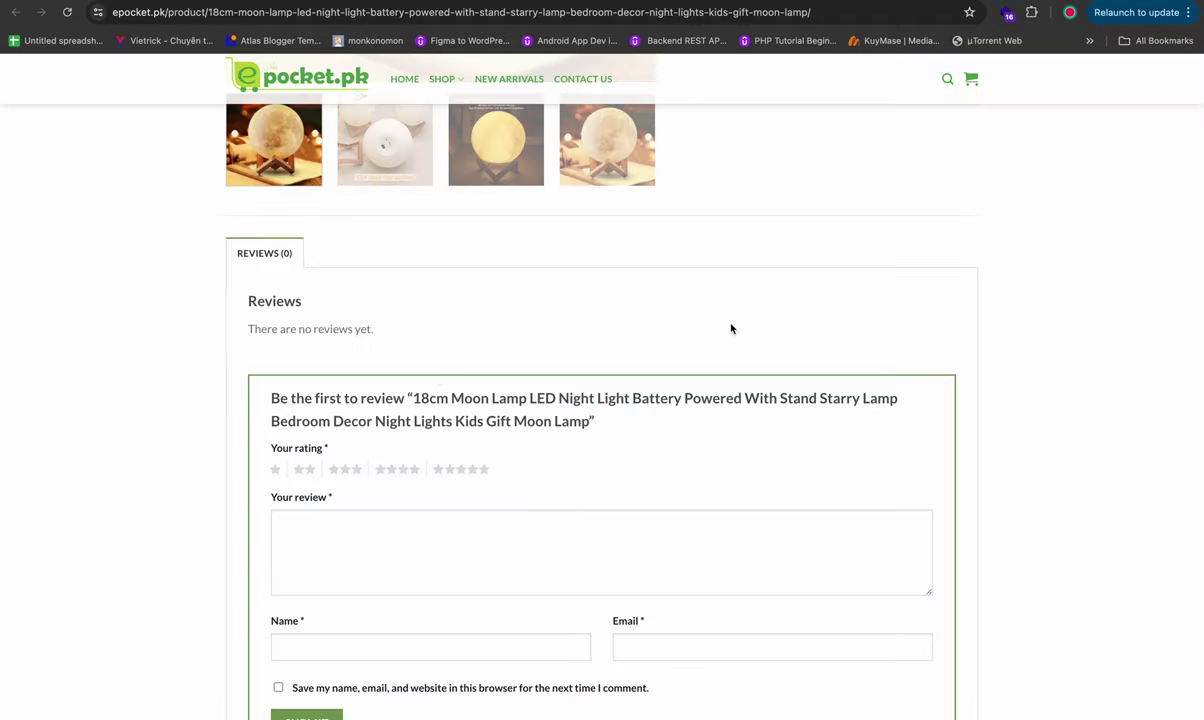
Step: Copy the moon lamp title without "18cm" from the epocket.pk page and paste it as the e-buy.pk product name
scroll(731, 328, "up", 5)
left_click_drag(738, 231, 929, 320)
key("ctrl+c")
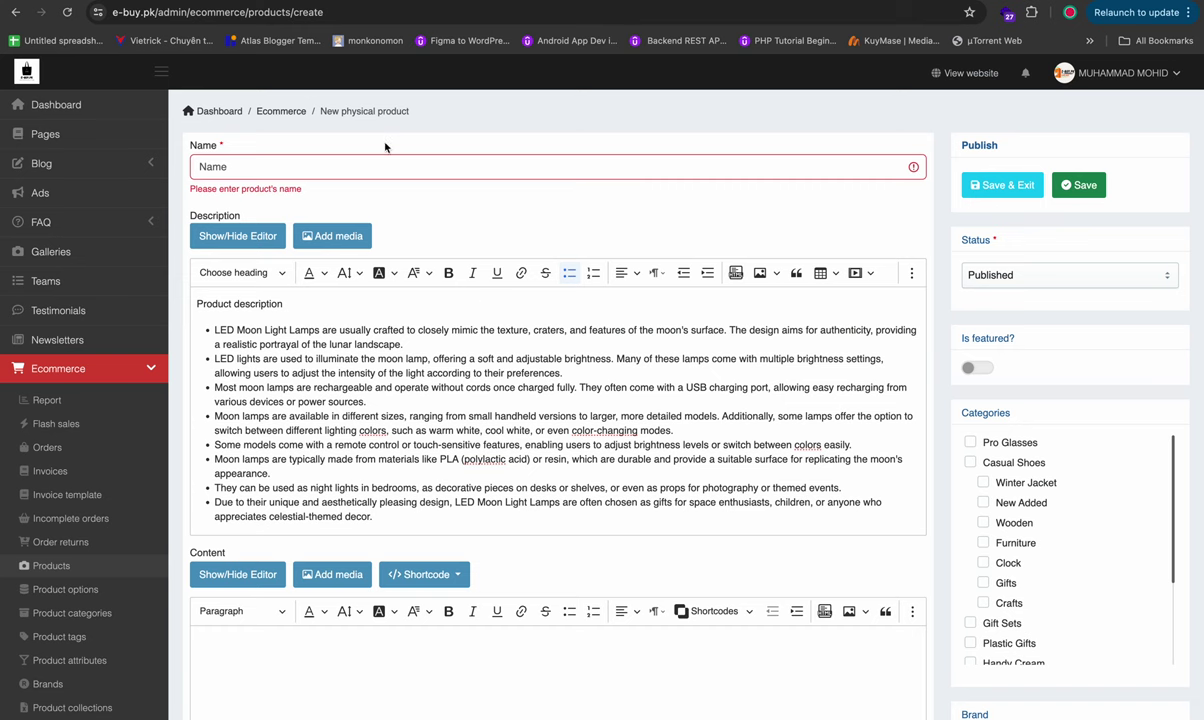
left_click(457, 165)
key("ctrl+v")
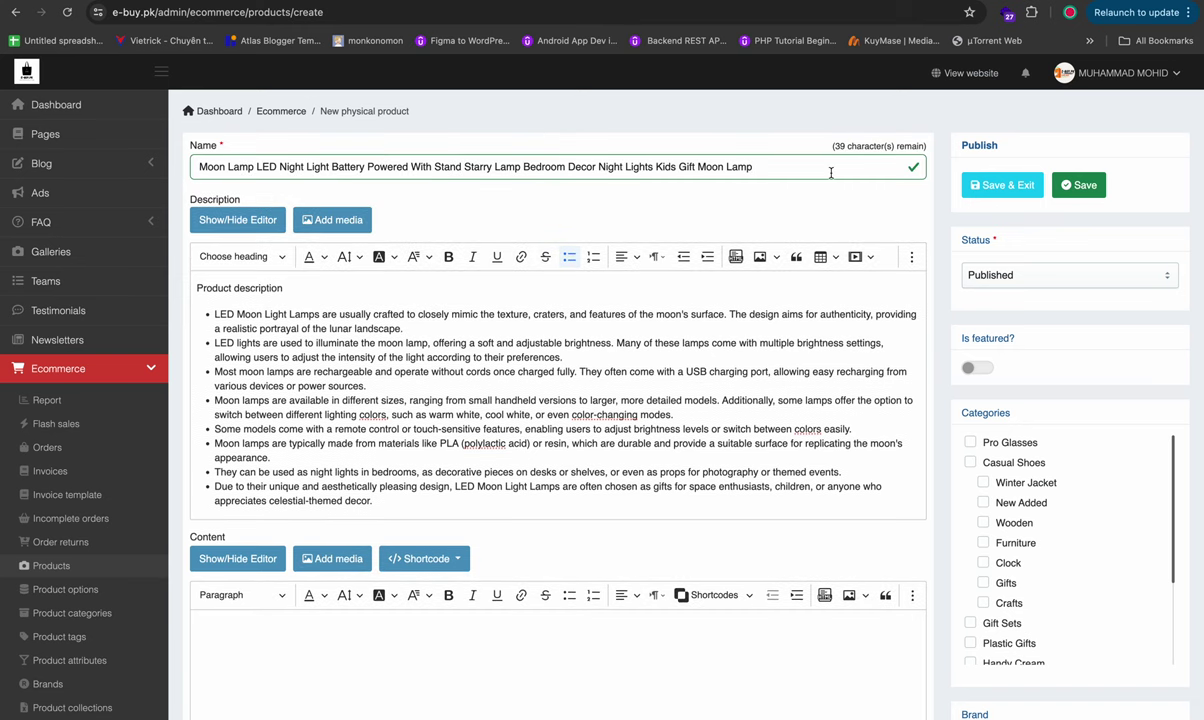
Step: Try saving the product, reload the form, and save it with only the copied moon lamp title as its name
left_click(1072, 188)
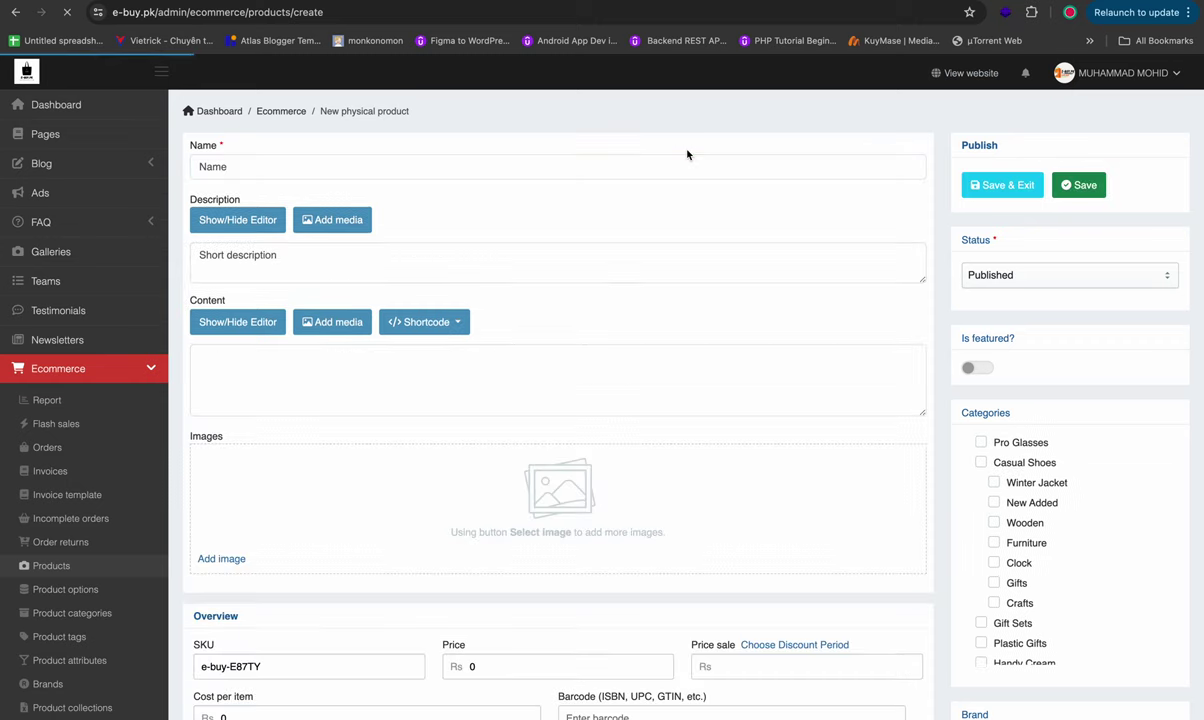
left_click(379, 160)
key("ctrl+v")
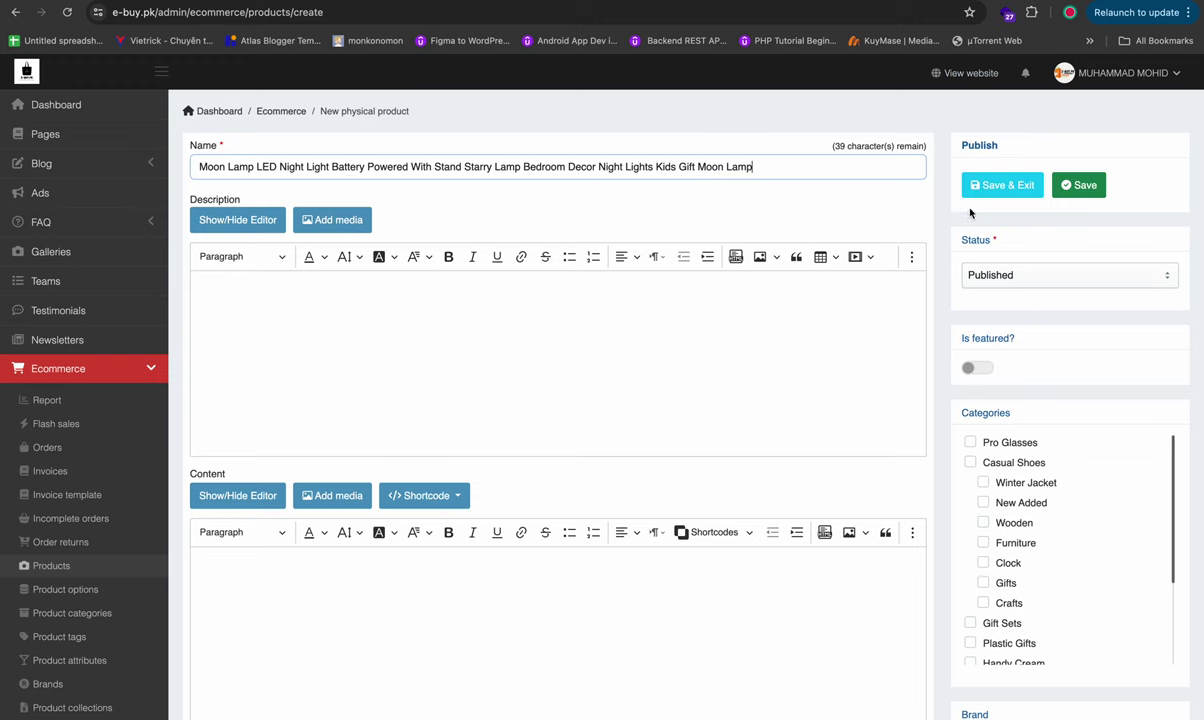
left_click(1075, 189)
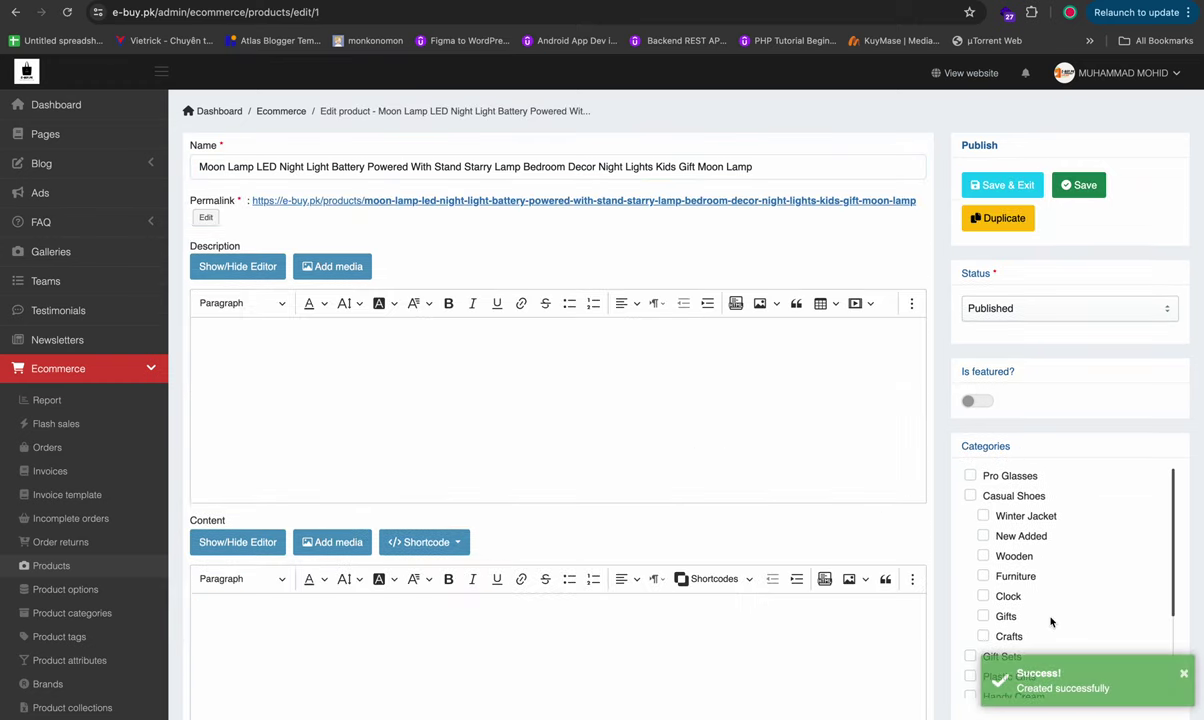
Step: Return to the Google Lens results for the moon lamp image and open its exact matches
left_click(485, 360)
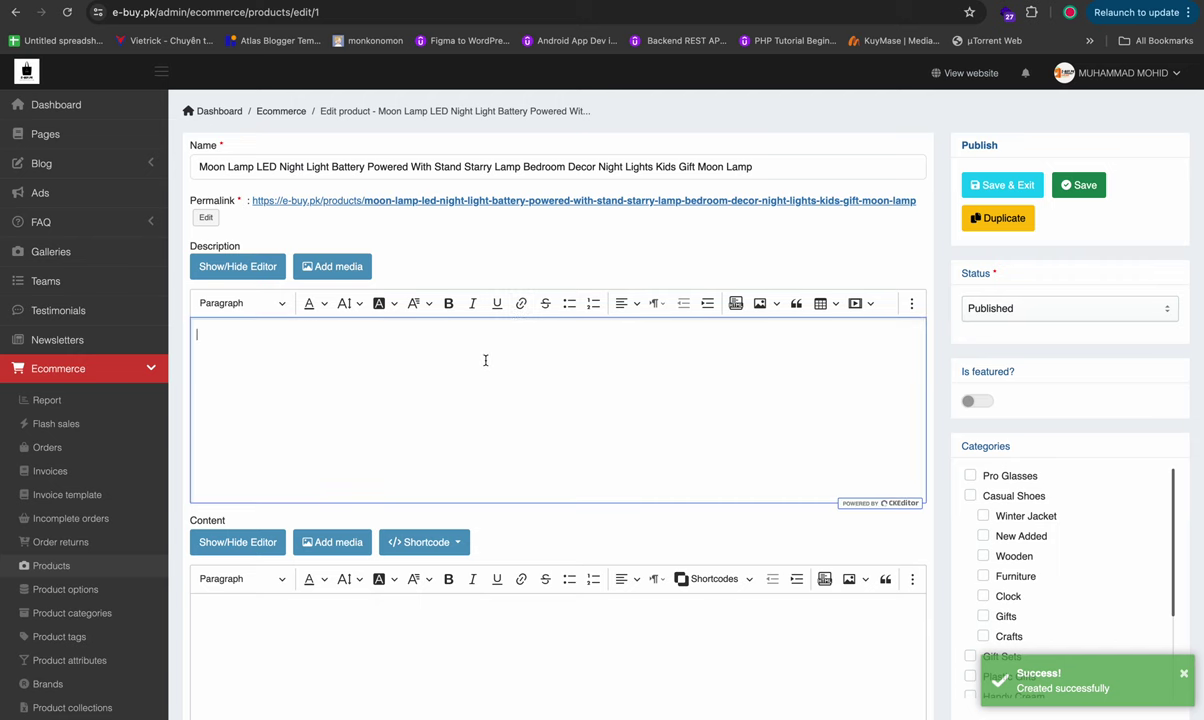
left_click(930, 3)
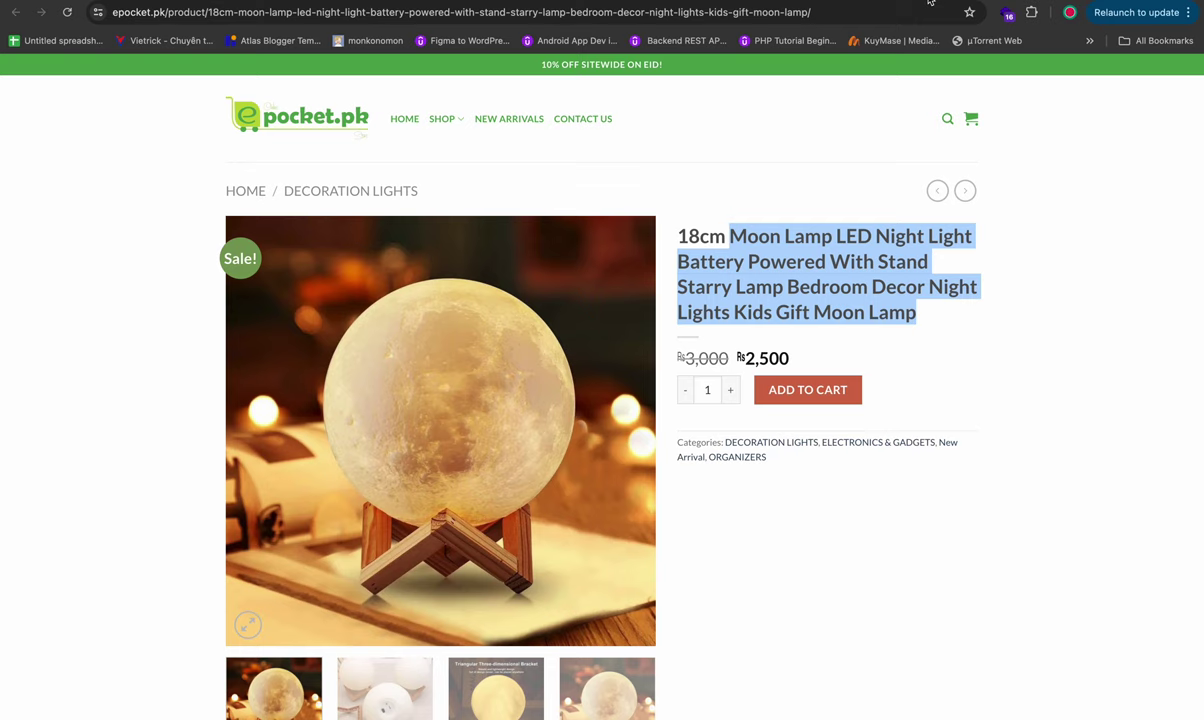
key("ctrl+Tab")
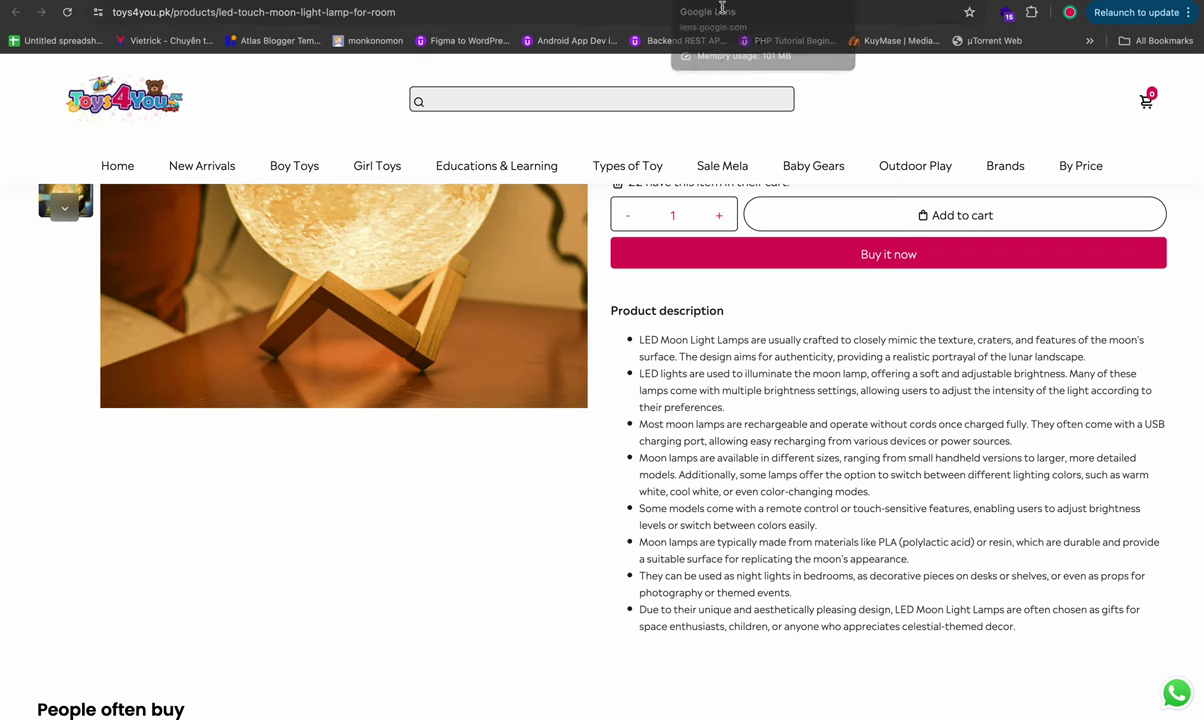
key("ctrl+Tab")
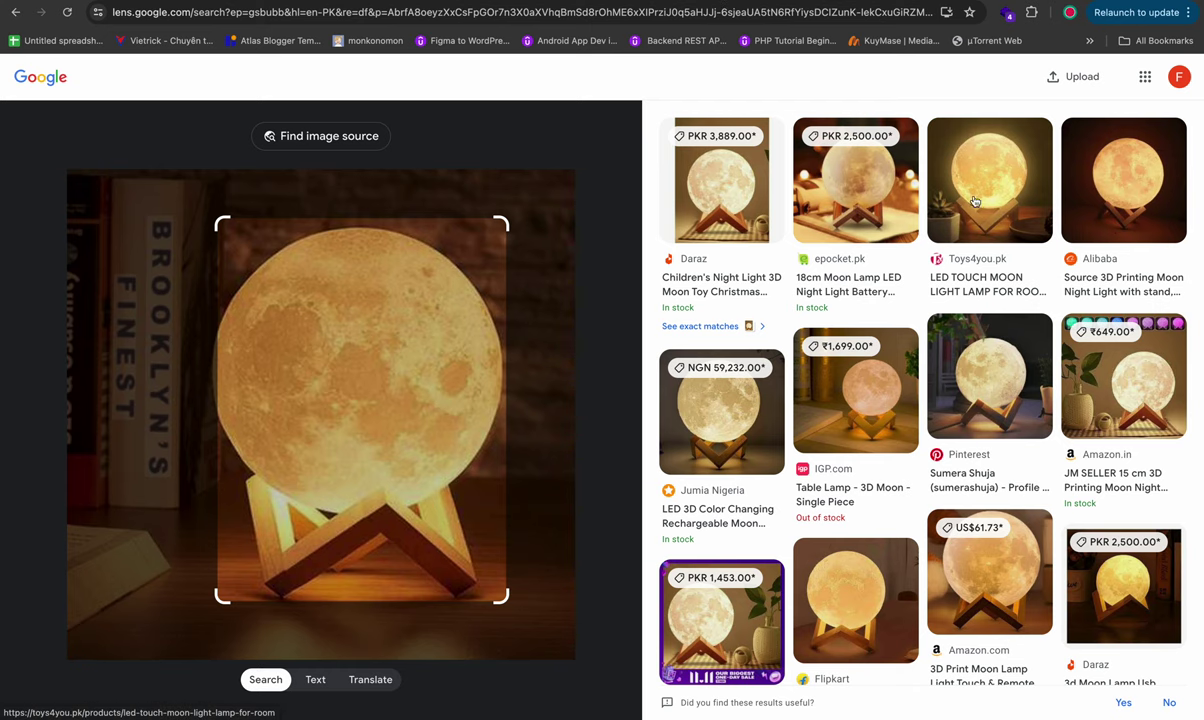
left_click(734, 327)
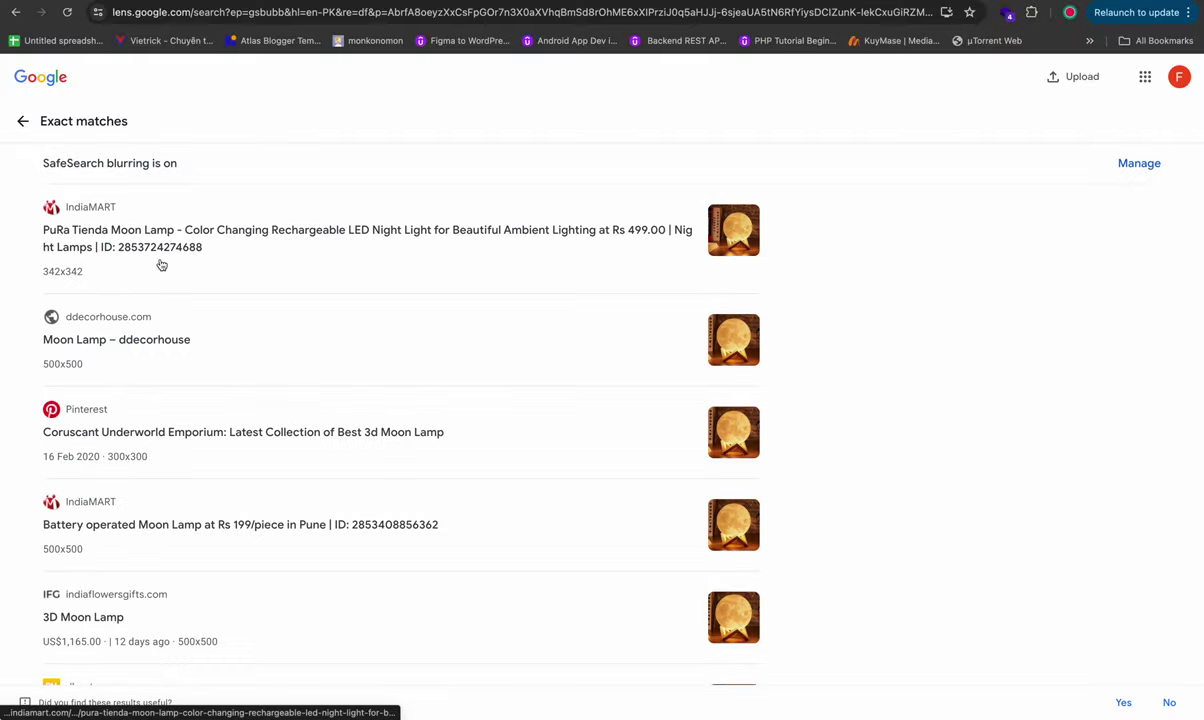
left_click(16, 13)
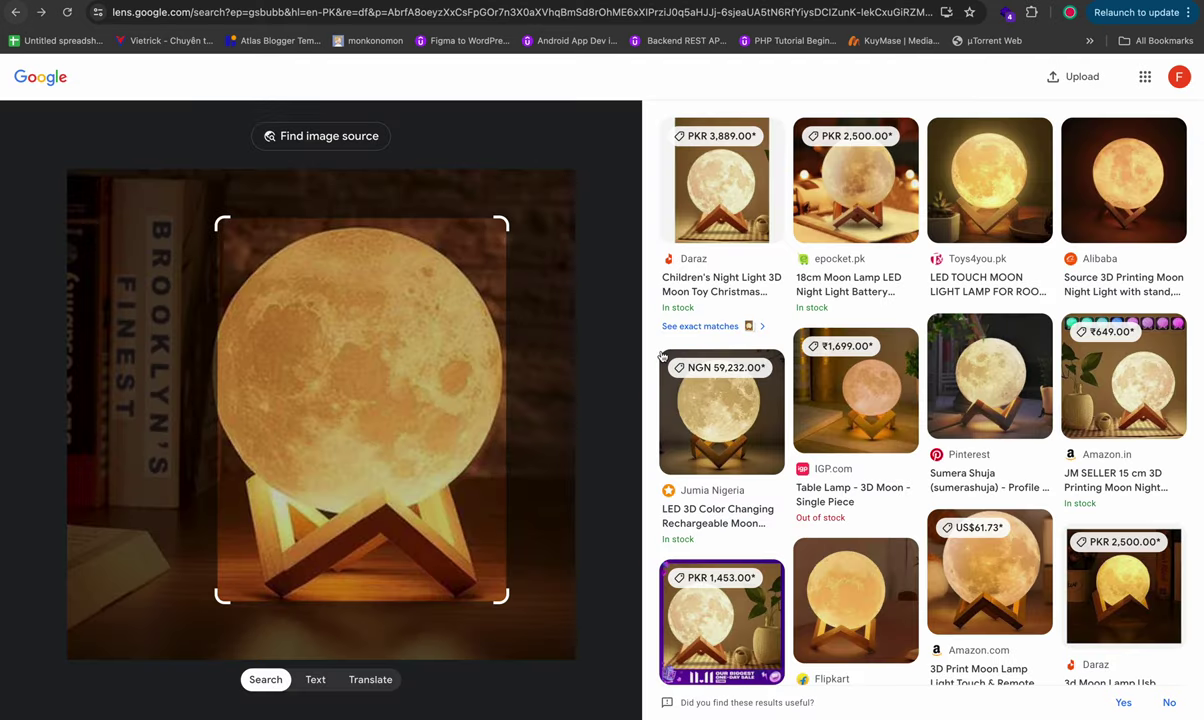
left_click(706, 285)
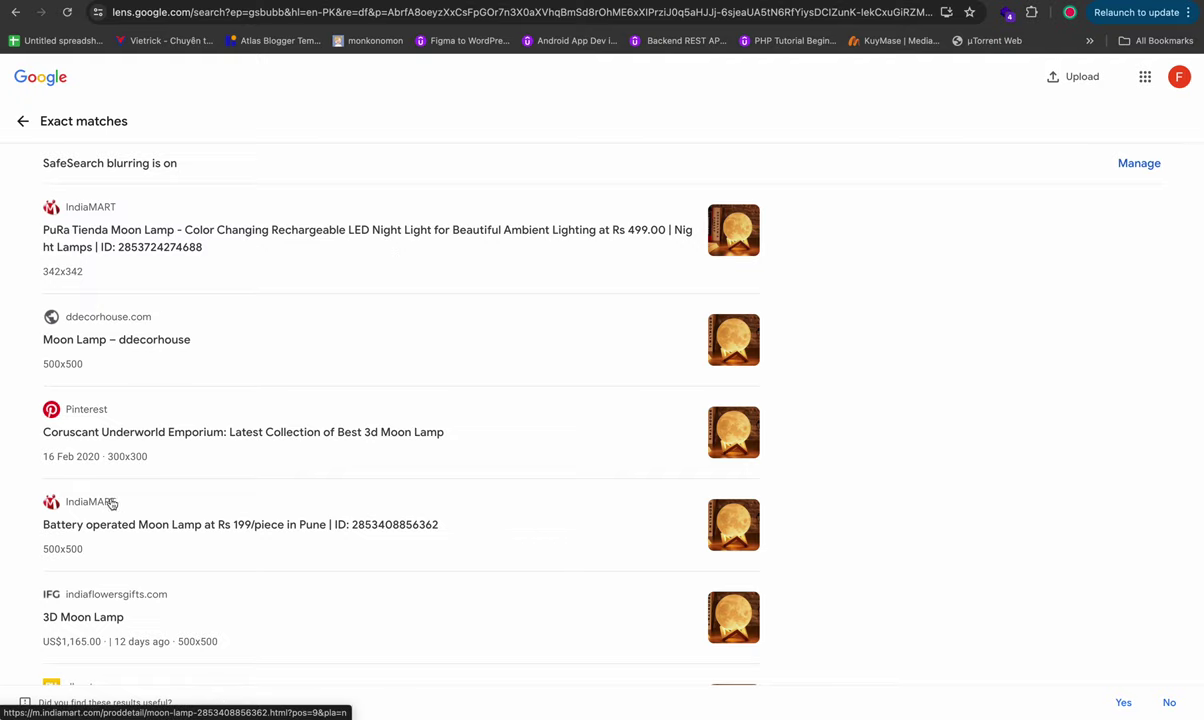
Step: Look through the exact matches and open the IndiaMART listing for the PuRa Tienda Moon Lamp
scroll(155, 560, "down", 4)
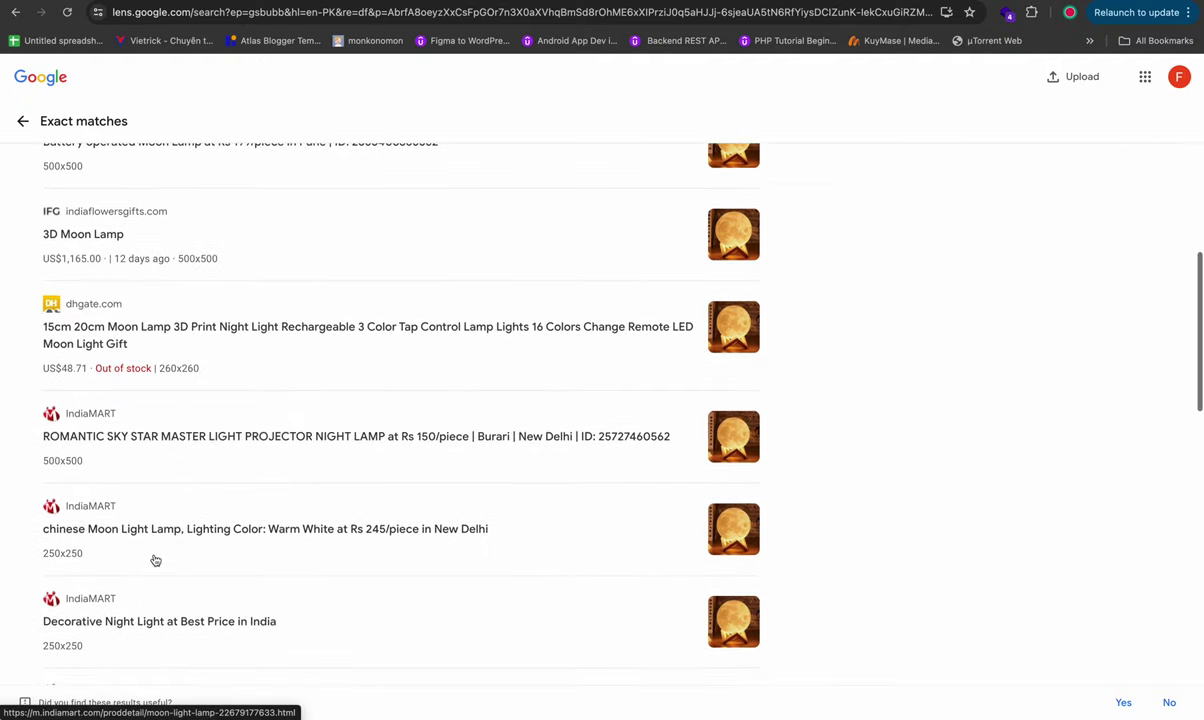
scroll(155, 560, "down", 7)
scroll(155, 560, "down", 3)
scroll(155, 363, "down", 5)
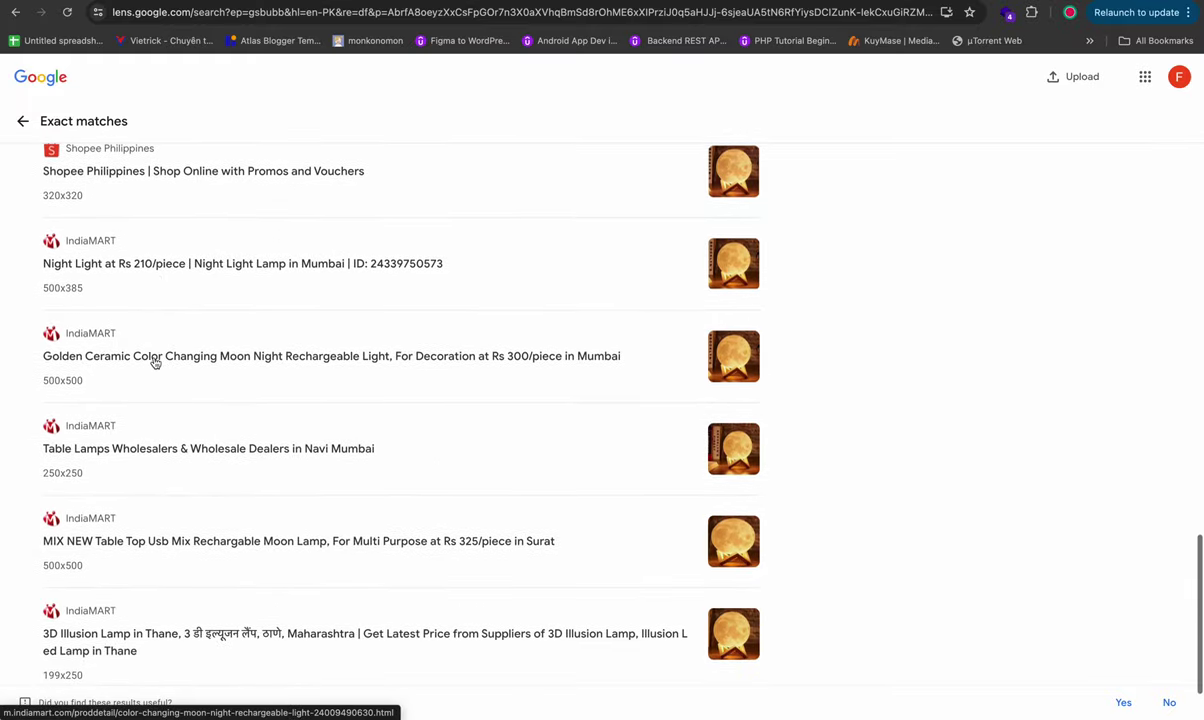
key("Home")
left_click(138, 228)
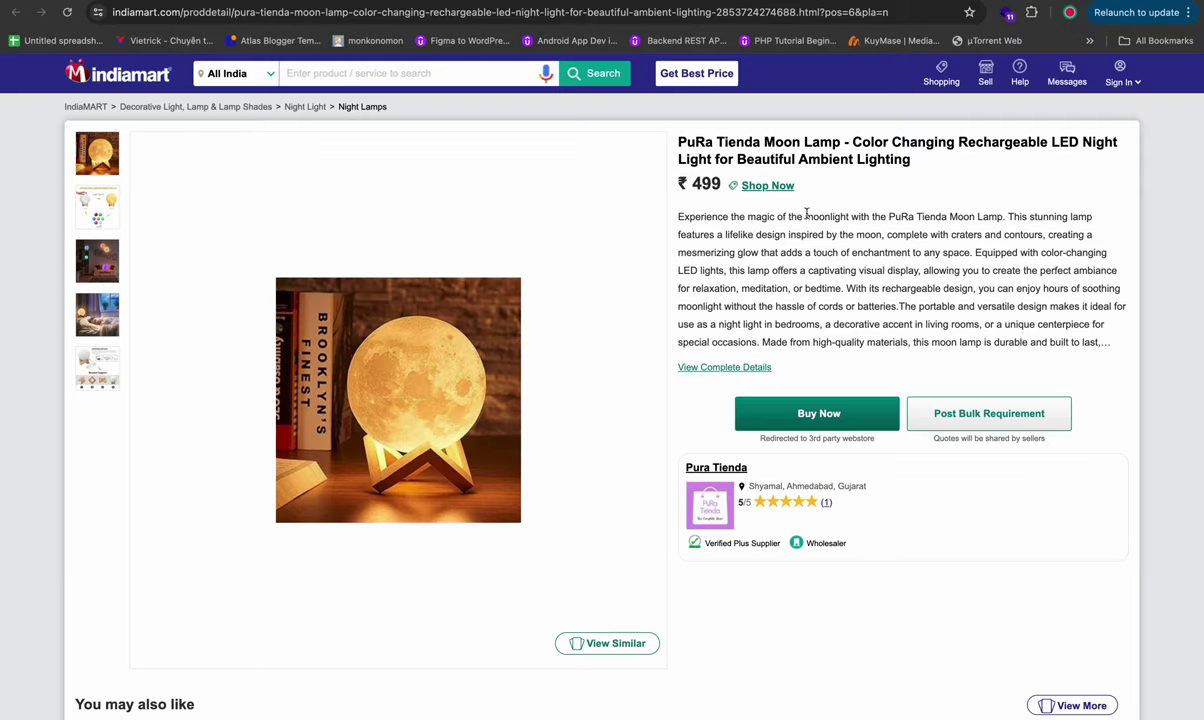
Step: Copy the PuRa Tienda Moon Lamp description up to "built to last" and return to the e-buy.pk product editor
left_click_drag(1098, 346, 679, 219)
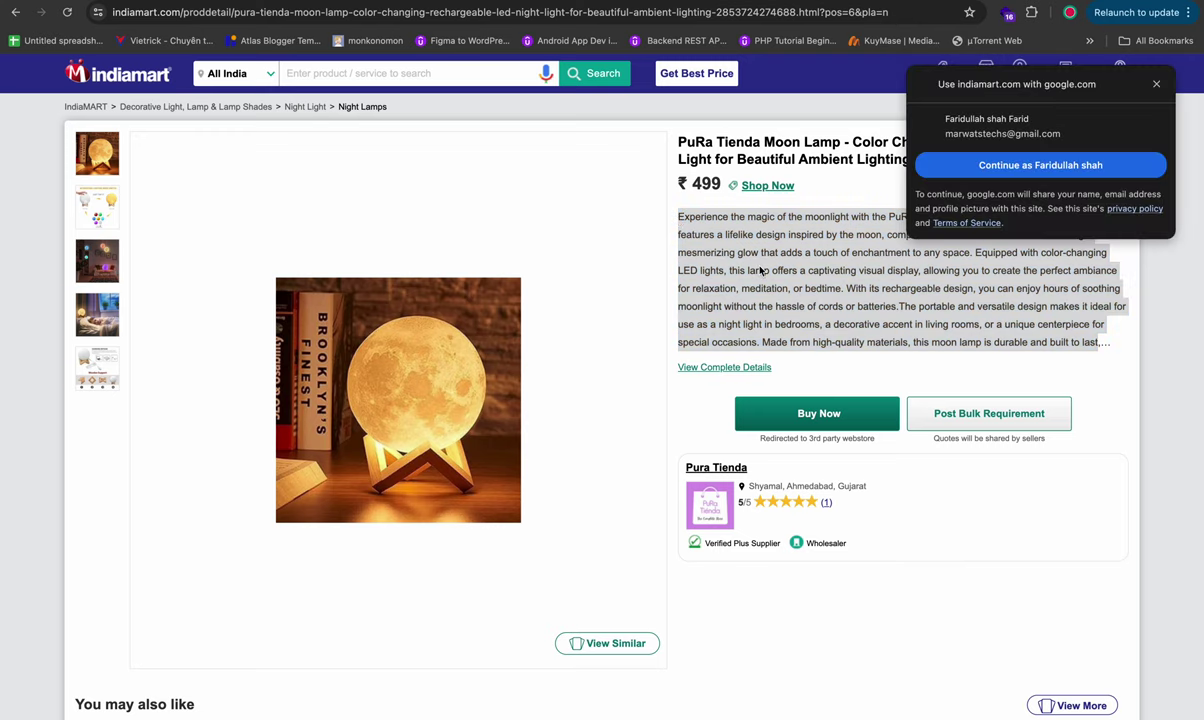
left_click_drag(808, 252, 759, 253)
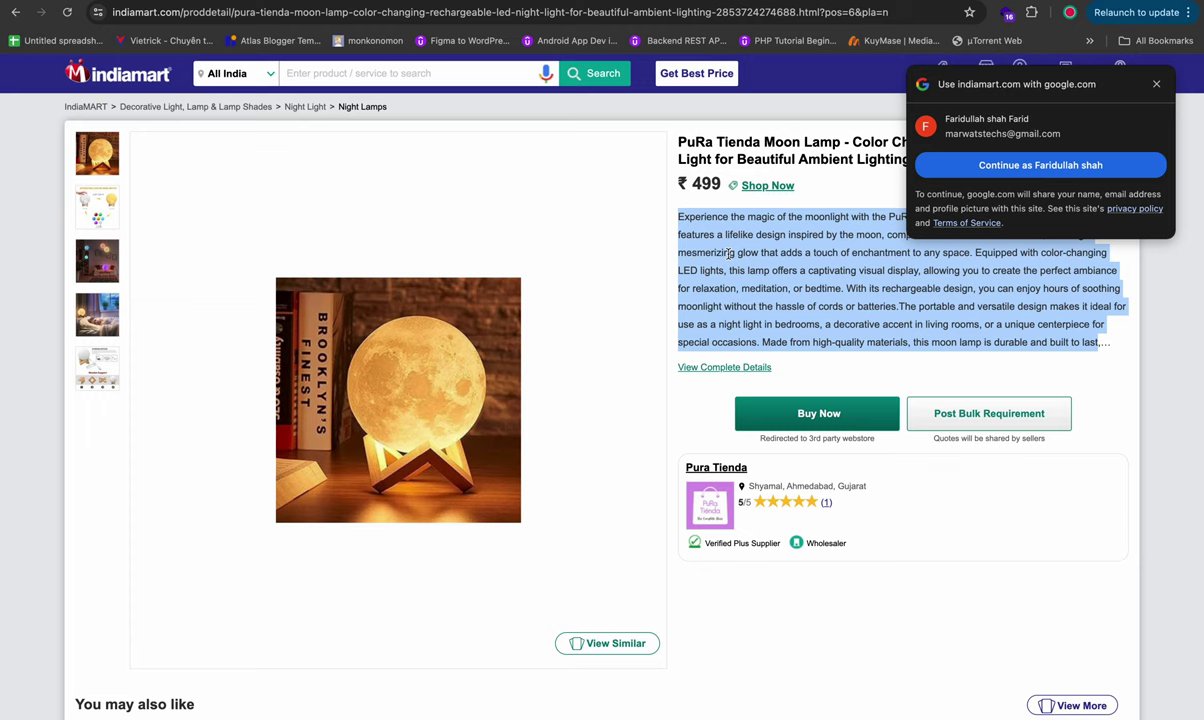
left_click(705, 9)
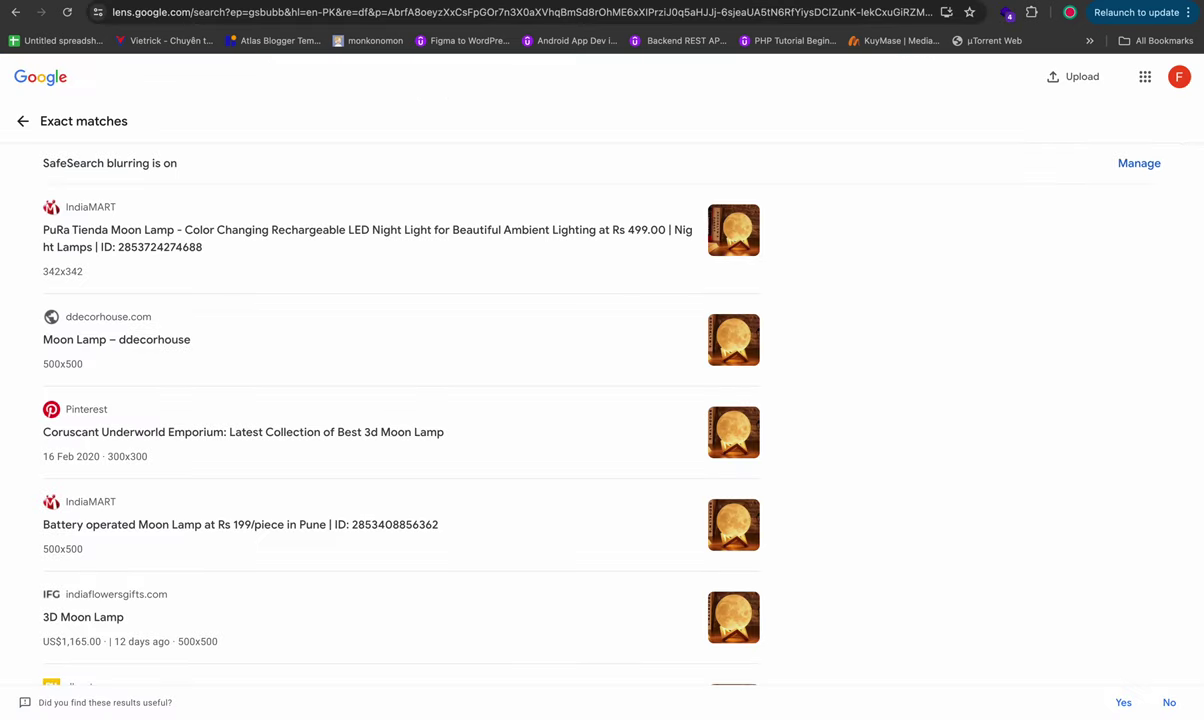
key("ctrl+shift+Tab")
Step: Strip the formatting from the copied description by passing it through the address field, and paste it into the Description field
left_click(455, 11)
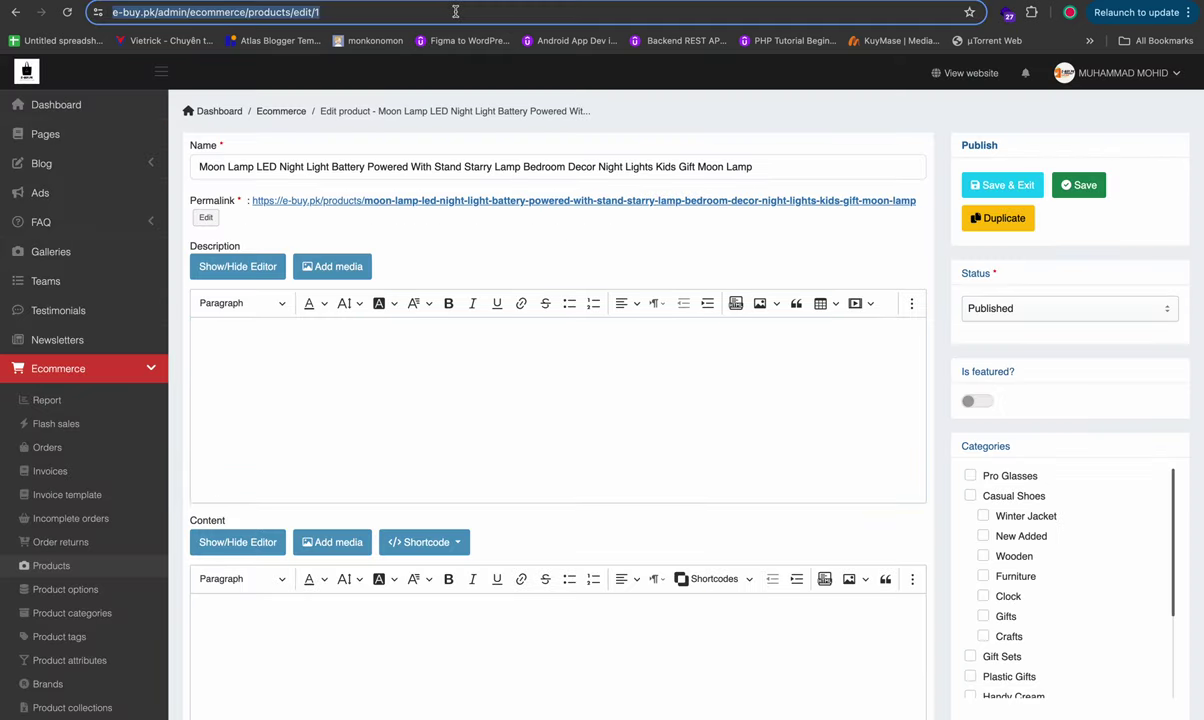
key("super+v")
key("super+a")
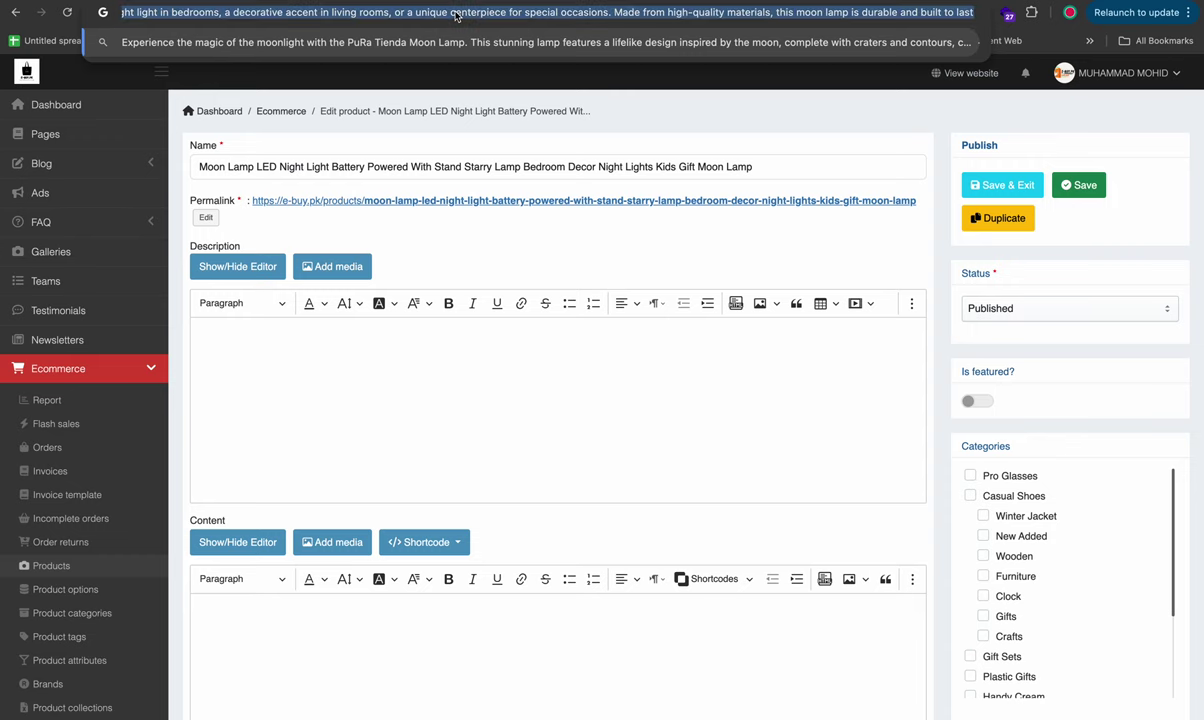
key("super+x")
left_click(355, 358)
key("super+v")
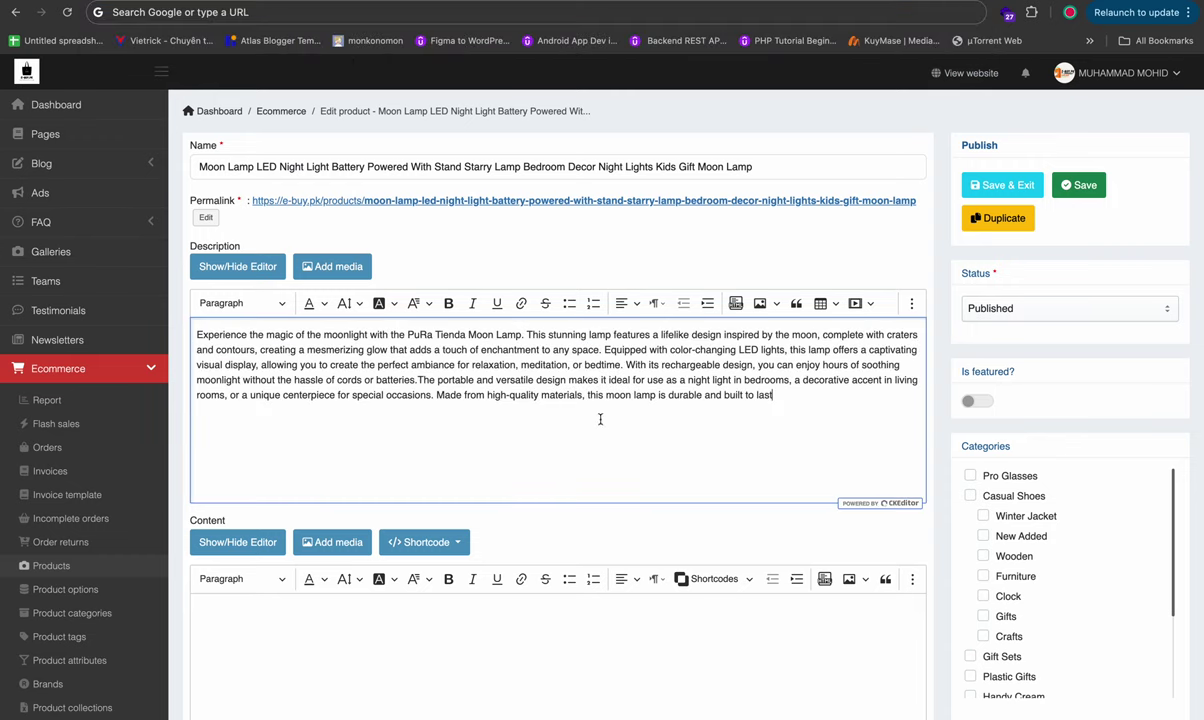
Step: Save the updated moon lamp product and end the Description text with a period
scroll(624, 428, "down", 10)
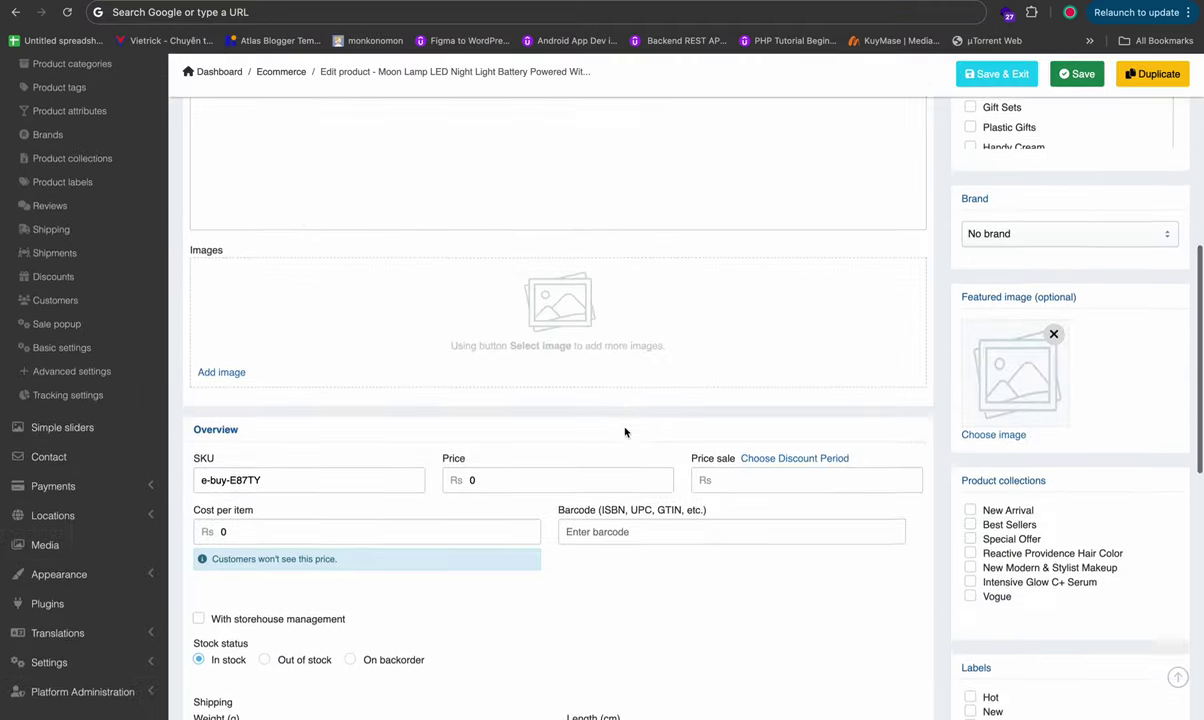
scroll(624, 428, "up", 10)
left_click(1088, 188)
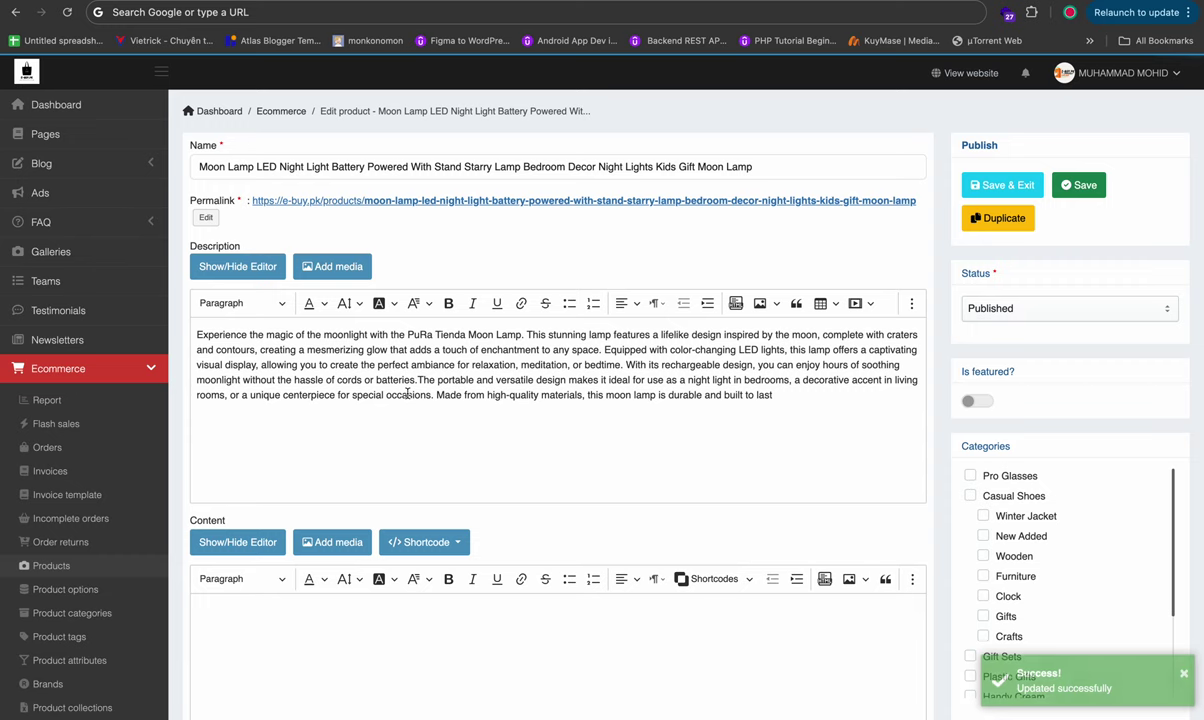
left_click(543, 462)
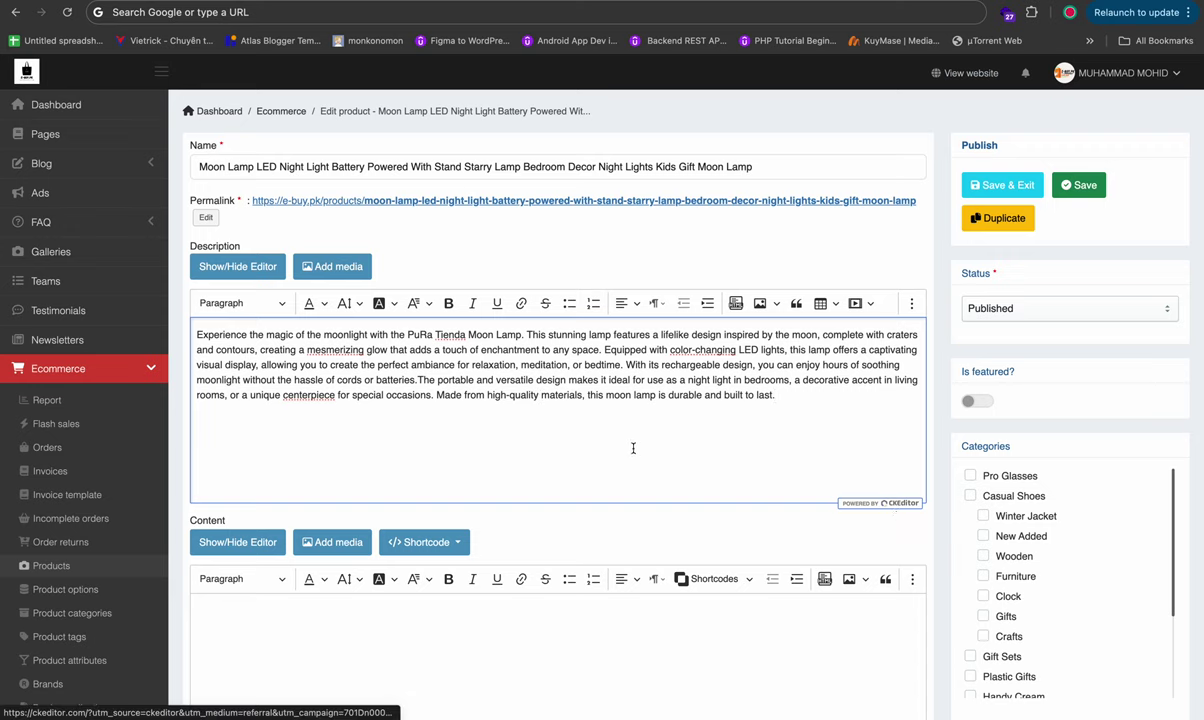
Step: Open the media gallery for the product's Images section and go from the users folder to the products folder
scroll(517, 354, "down", 10)
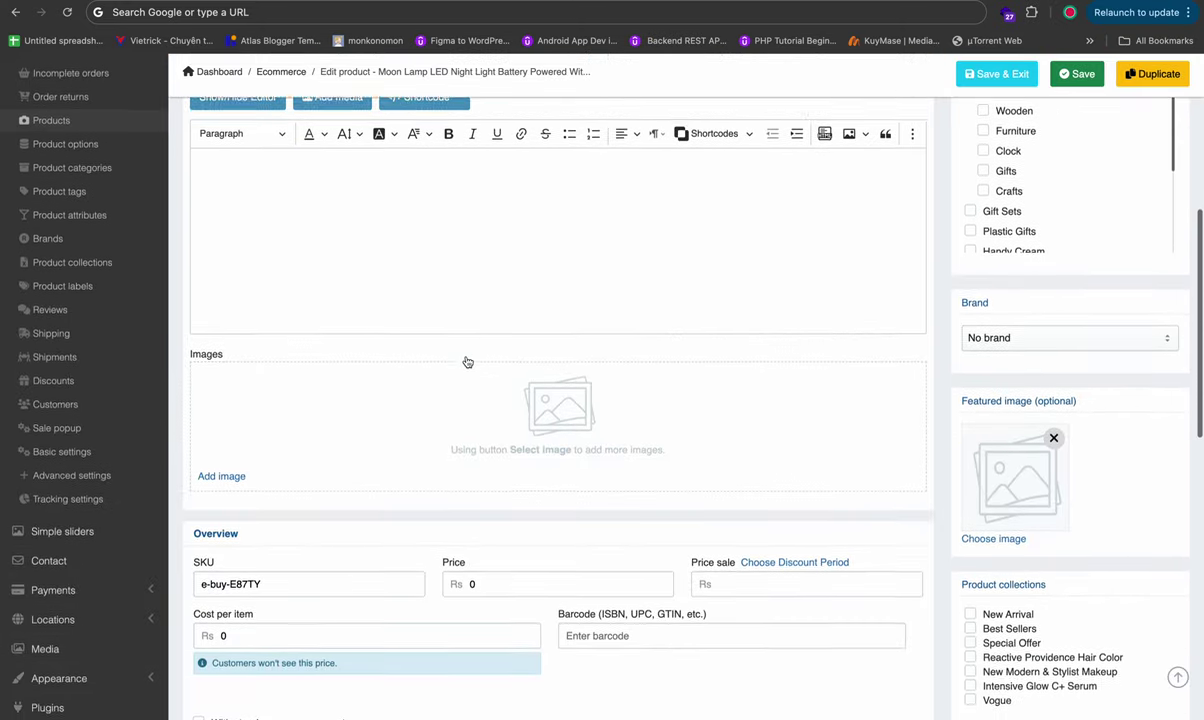
left_click(556, 349)
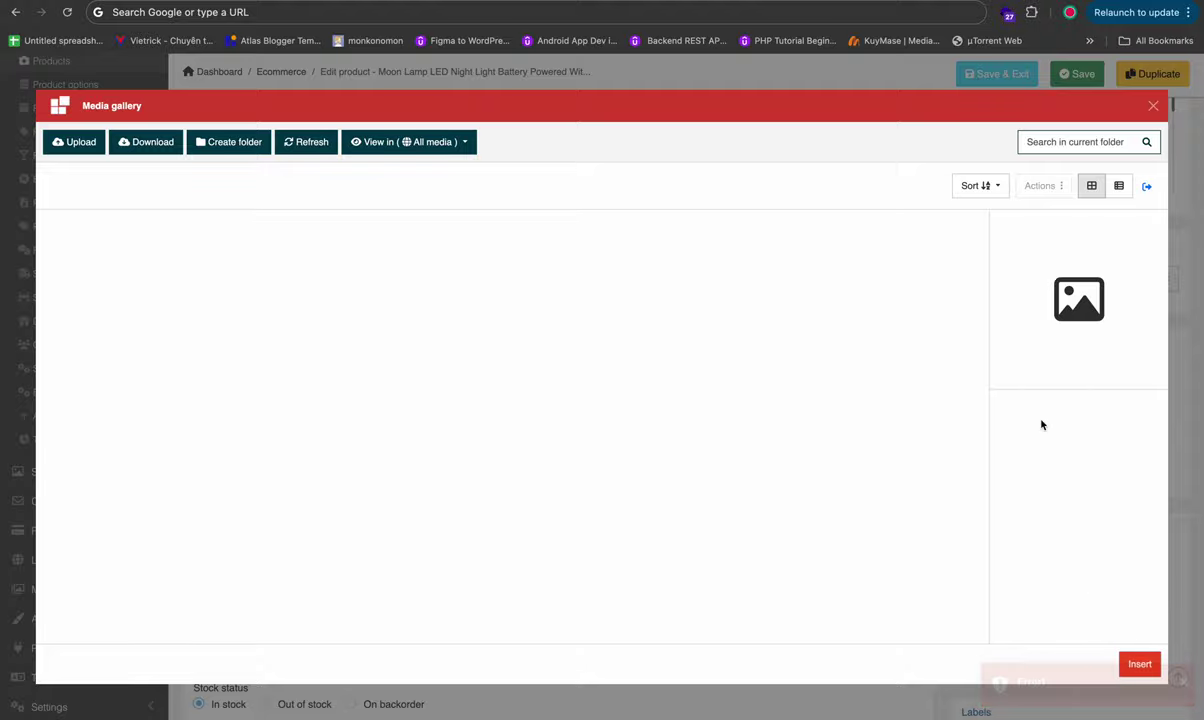
key("Escape")
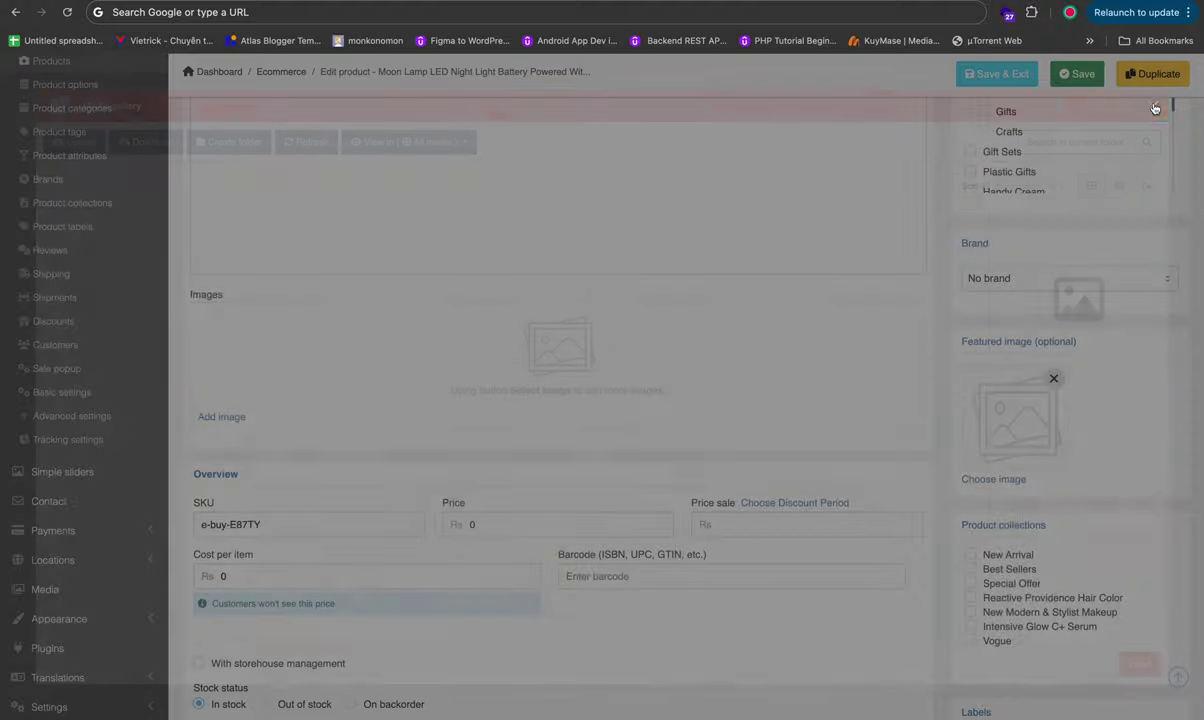
left_click(551, 340)
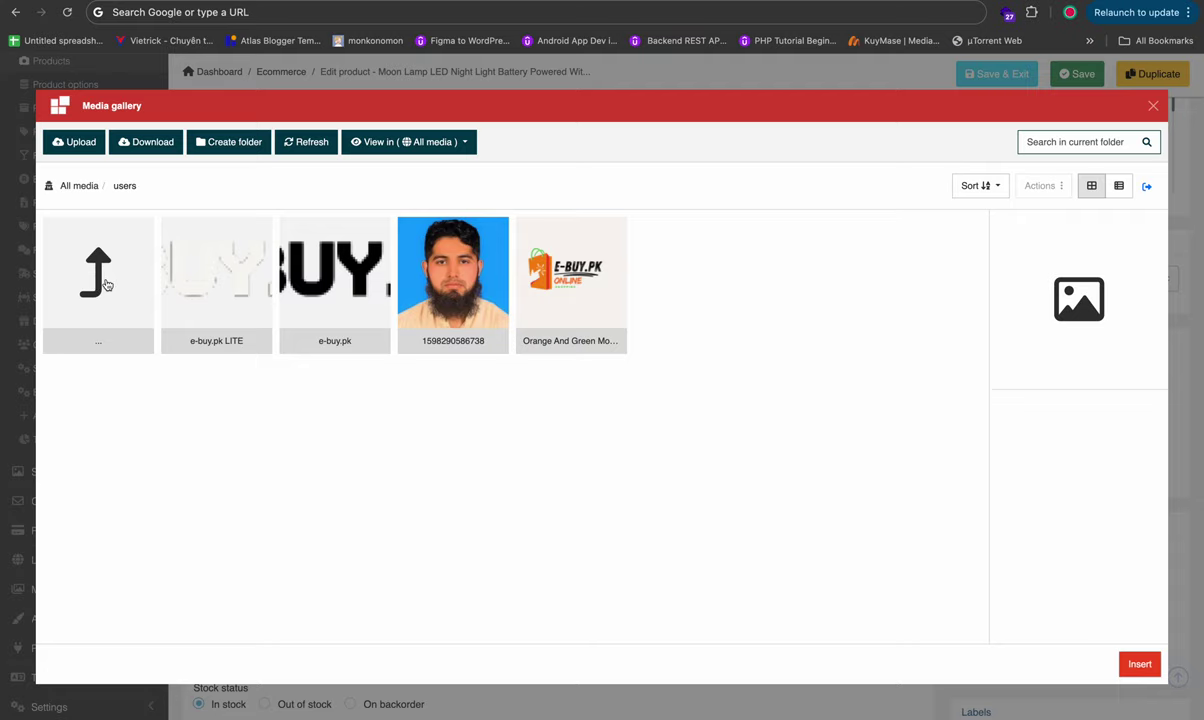
double_click(96, 258)
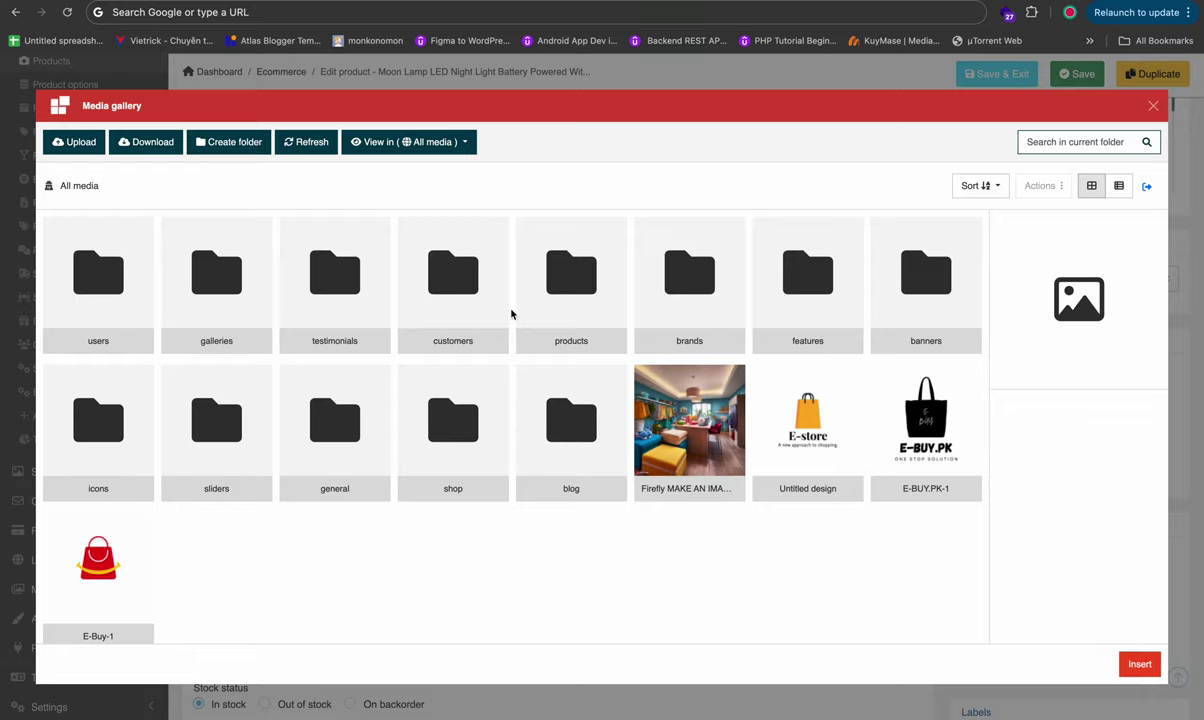
double_click(566, 295)
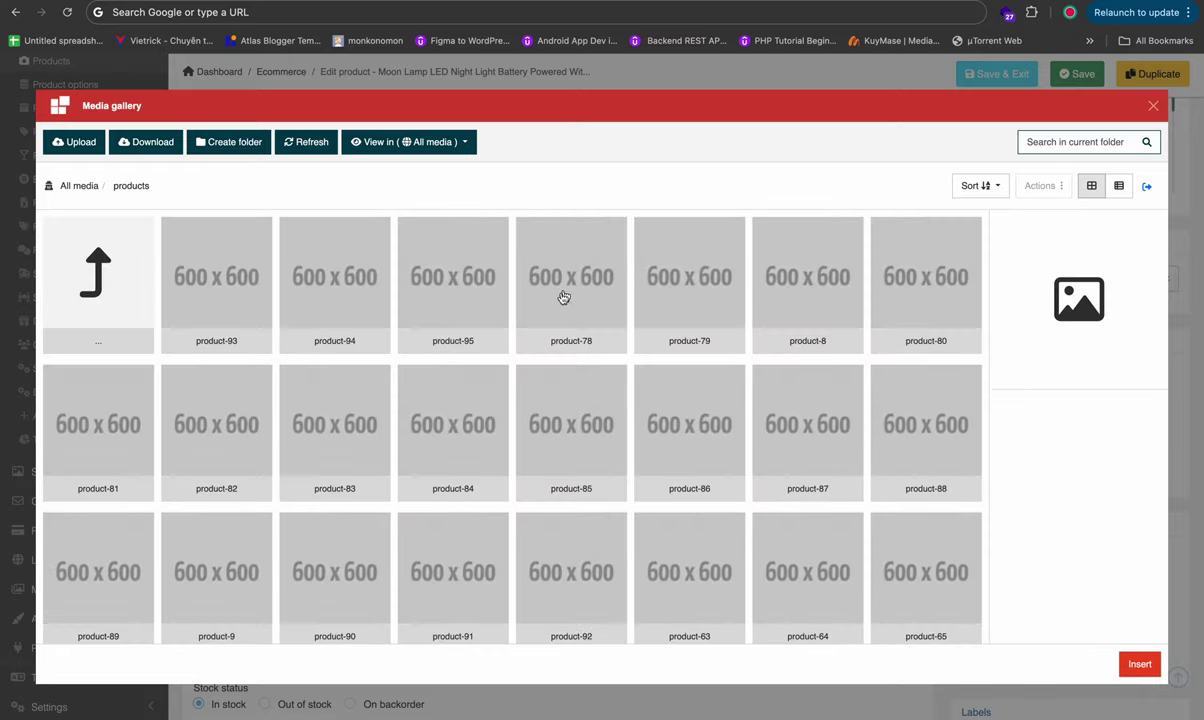
Step: Look through the placeholder images in the products folder, select product-93, and check the available actions and sort options
scroll(405, 389, "down", 5)
scroll(405, 389, "down", 10)
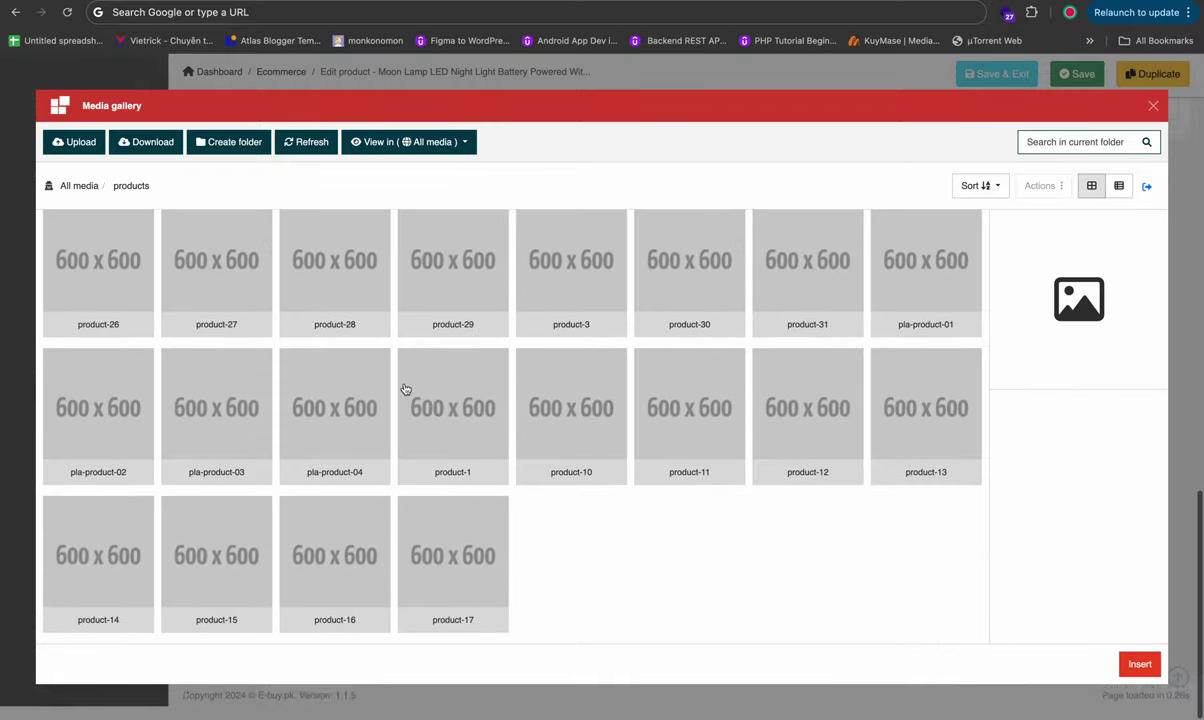
scroll(405, 389, "up", 15)
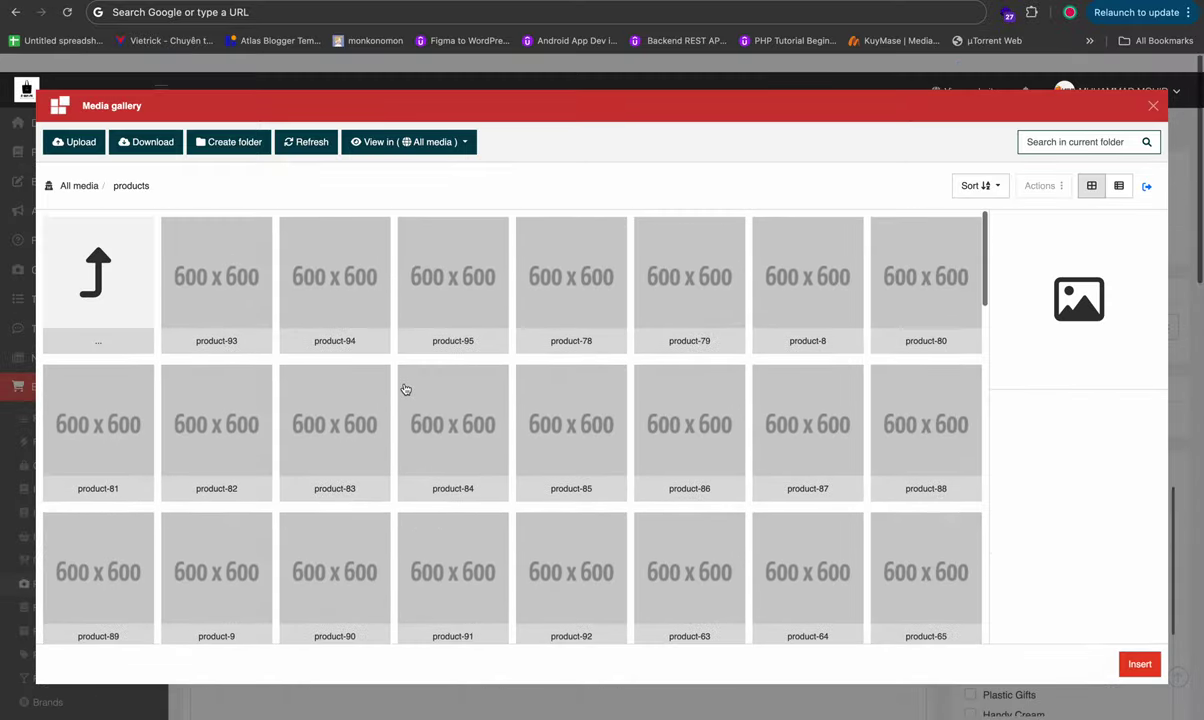
left_click(163, 274)
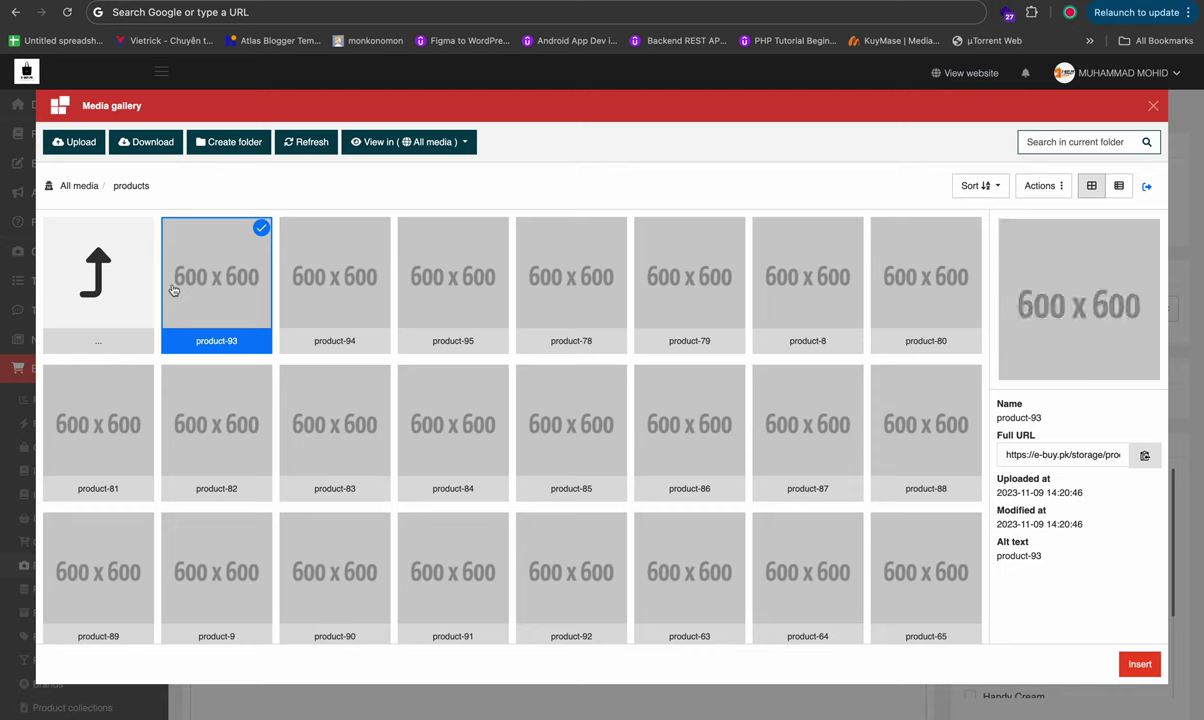
left_click(1038, 185)
left_click(906, 182)
left_click(986, 187)
left_click(908, 183)
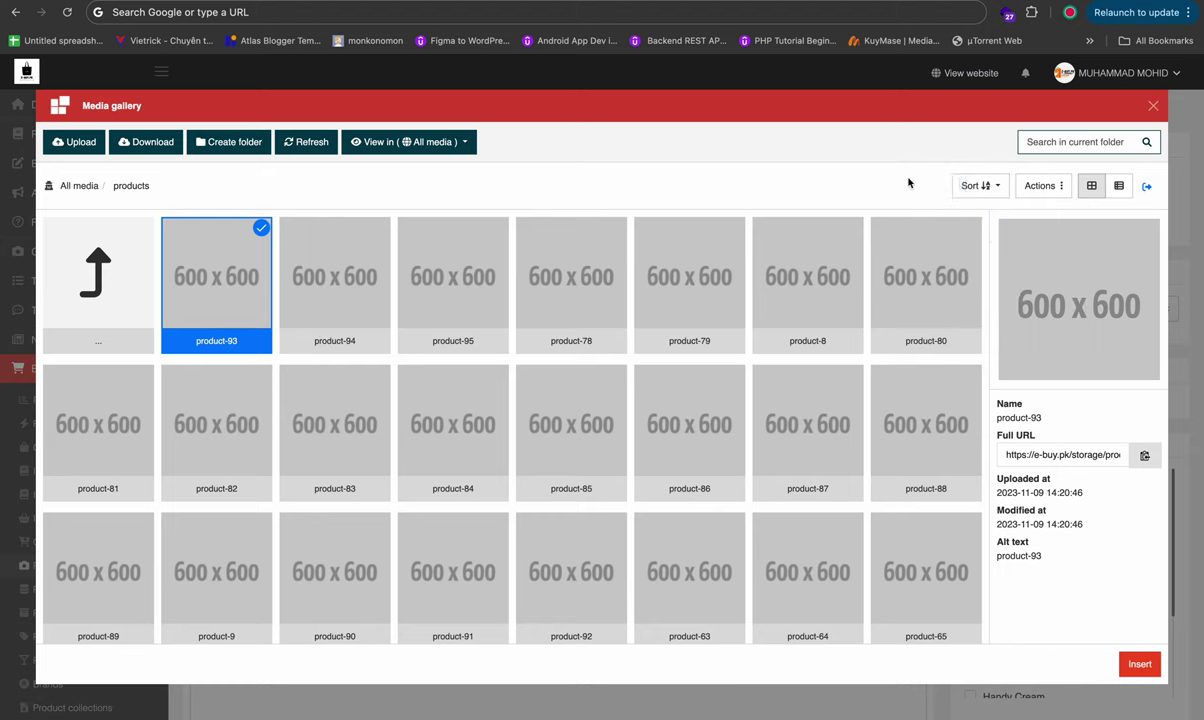
Step: Show the products folder as a list and try selecting product-93 and product-94
left_click(1120, 187)
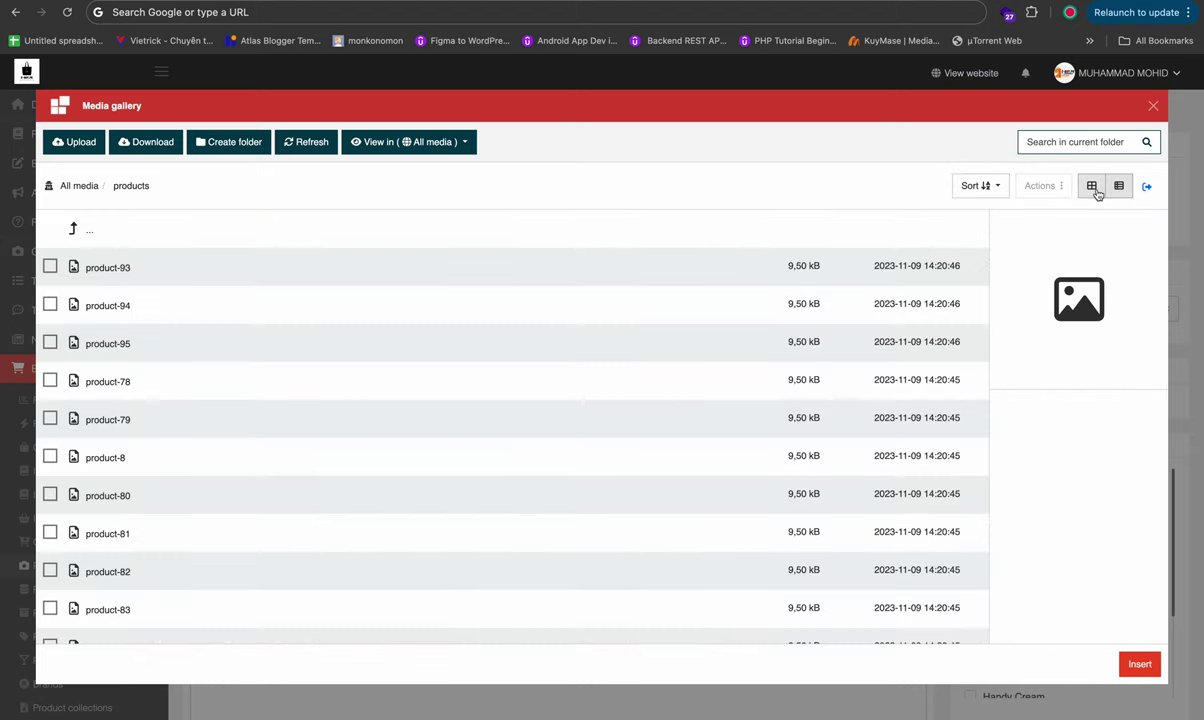
left_click(52, 267)
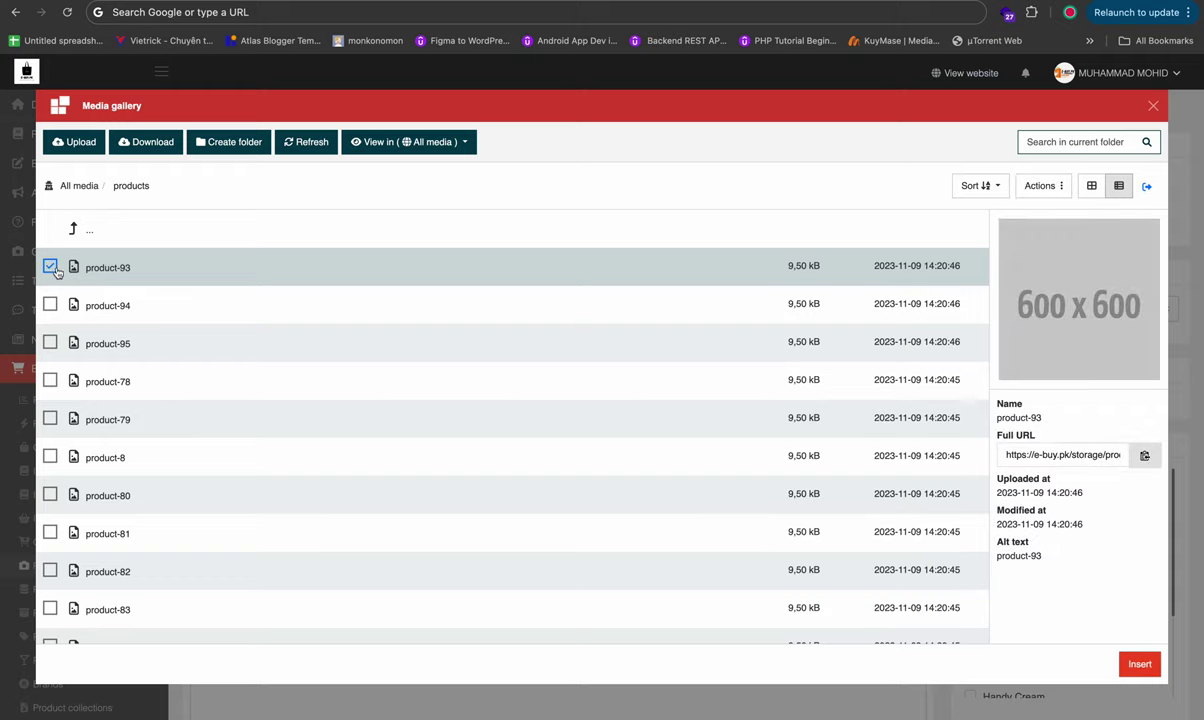
left_click(50, 305)
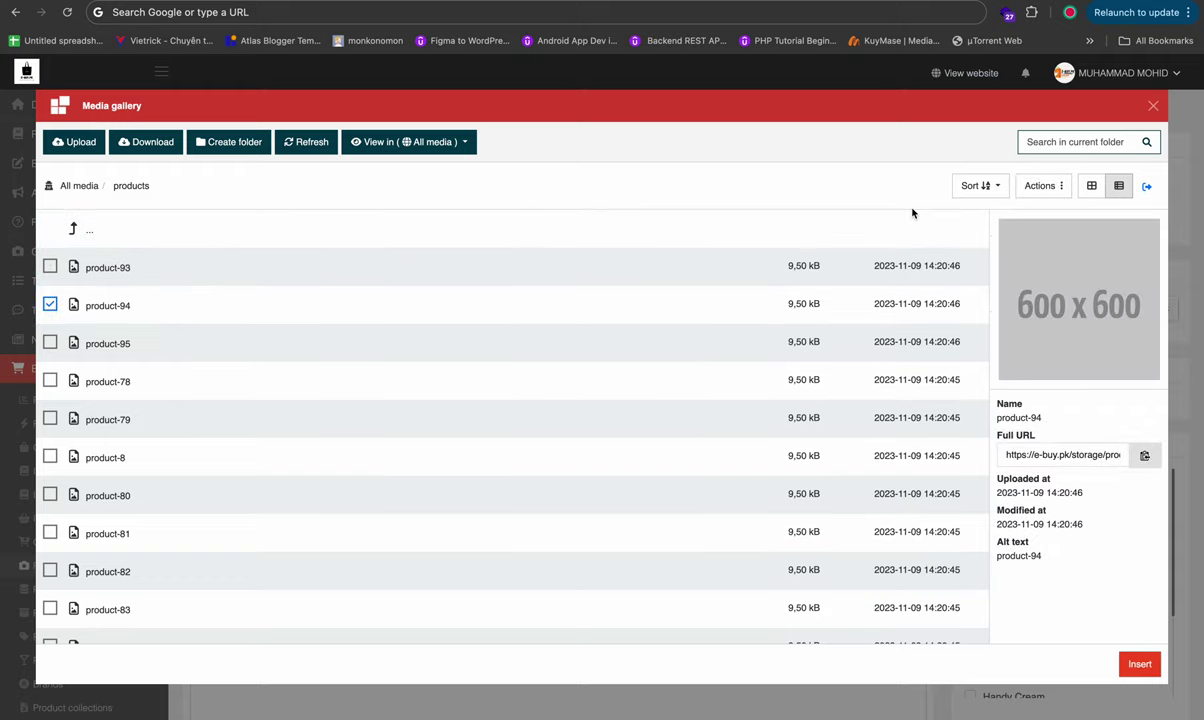
Step: Return the products folder to thumbnail view and try selecting all of its images, starting from product-93
left_click(1091, 186)
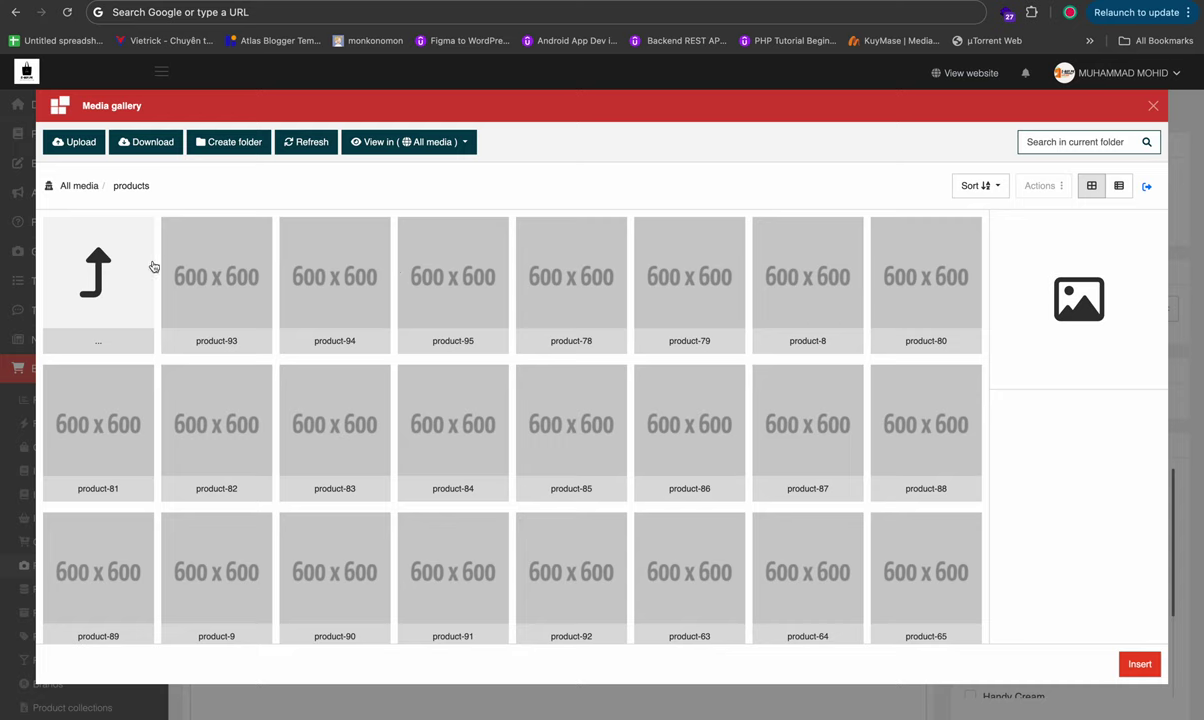
left_click(250, 312)
key("ctrl+a")
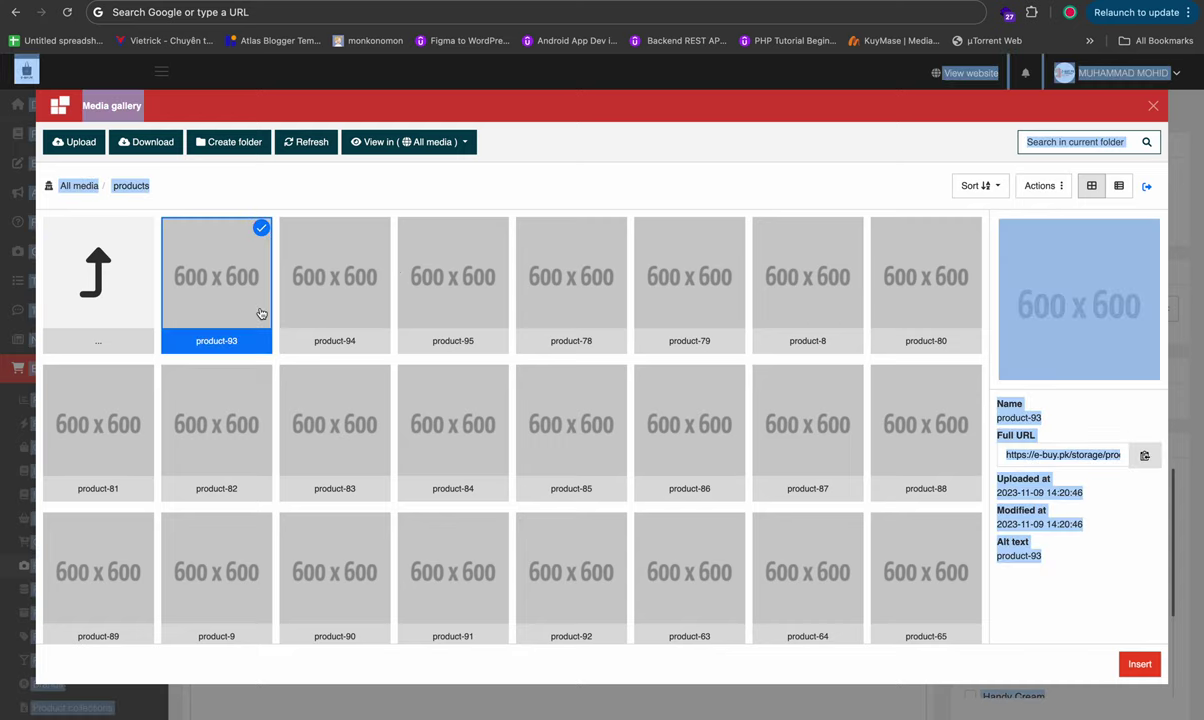
left_click(606, 188)
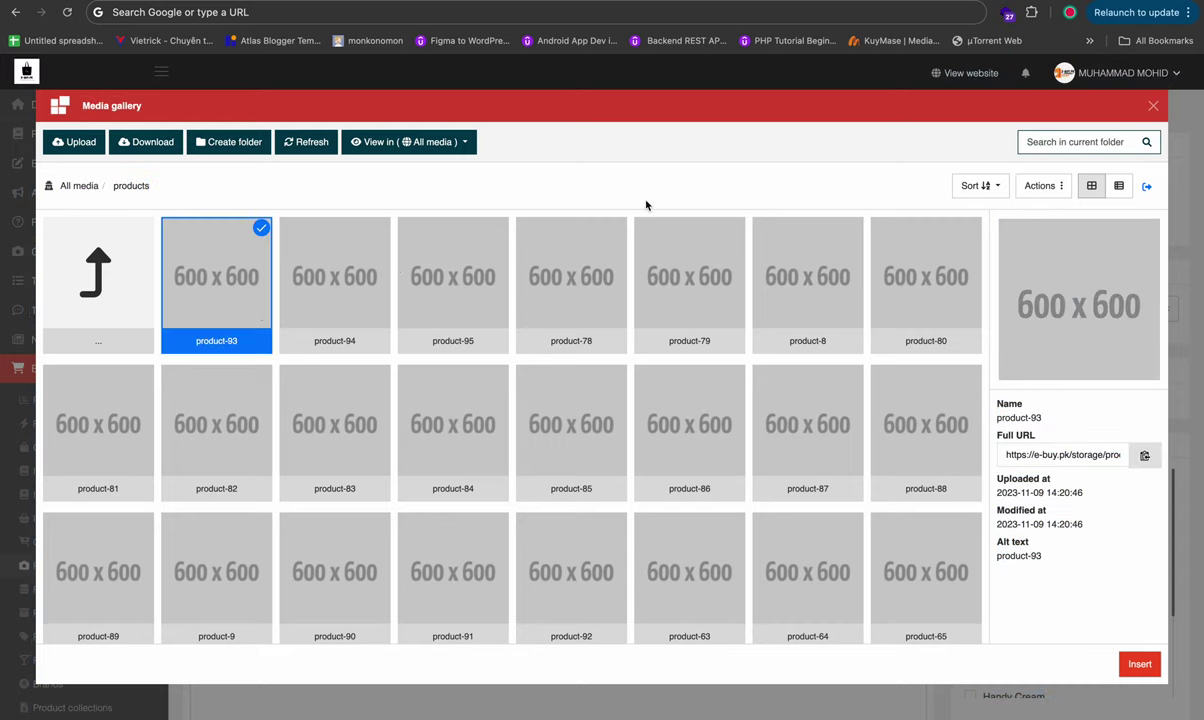
Step: Go up to the All media root and create a folder named "our products images" there
double_click(115, 270)
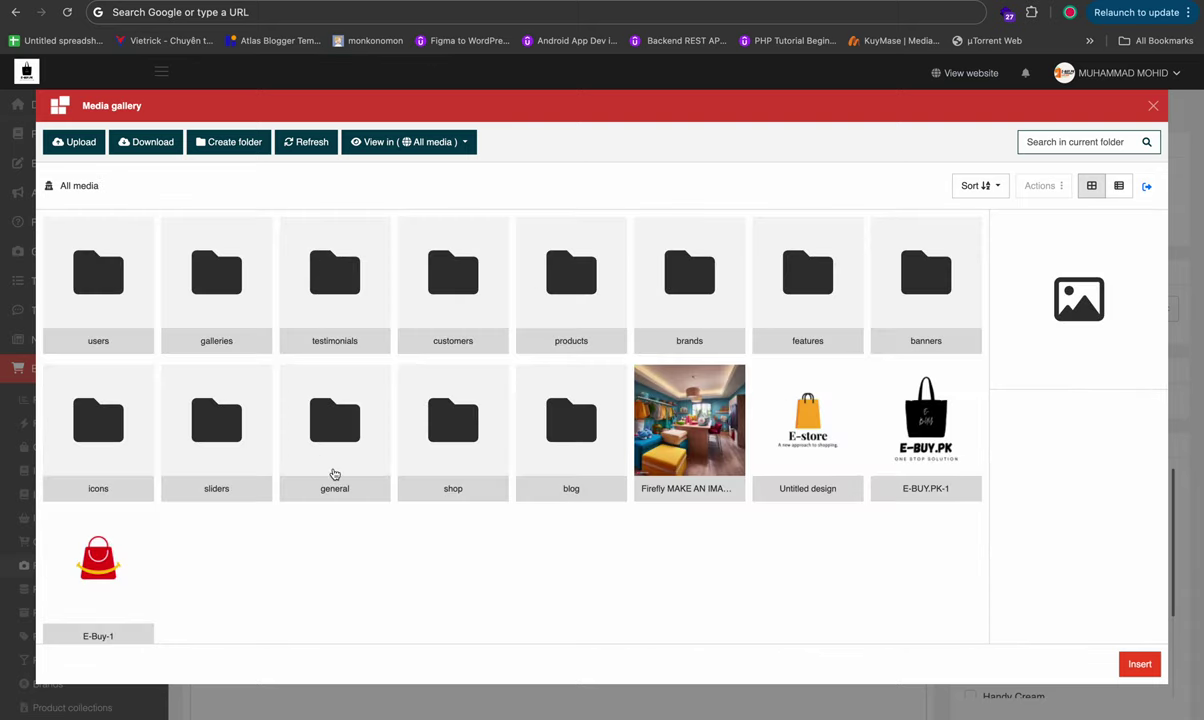
right_click(341, 571)
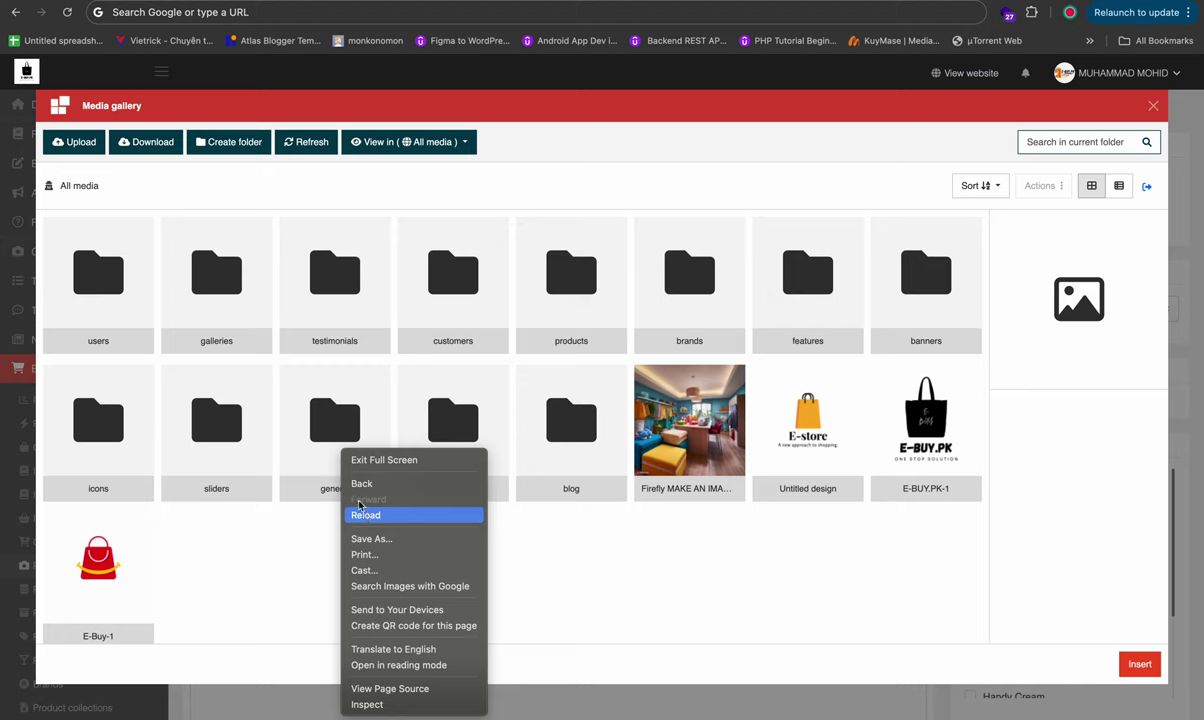
left_click(256, 552)
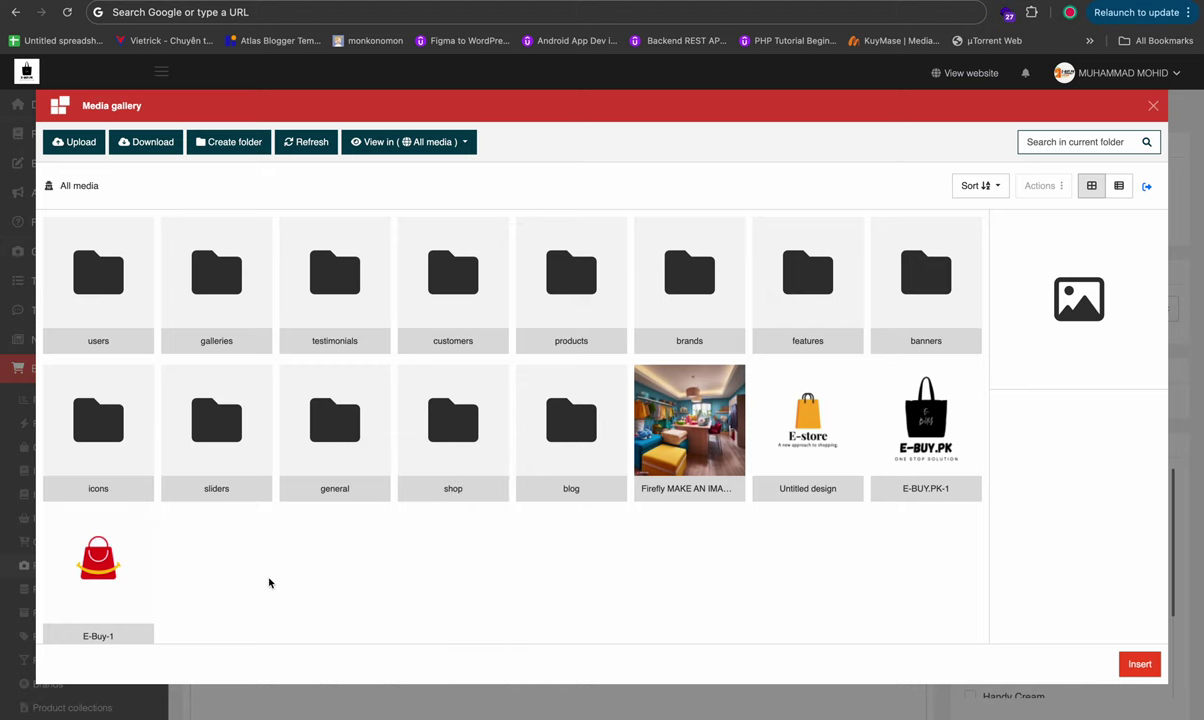
left_click(247, 150)
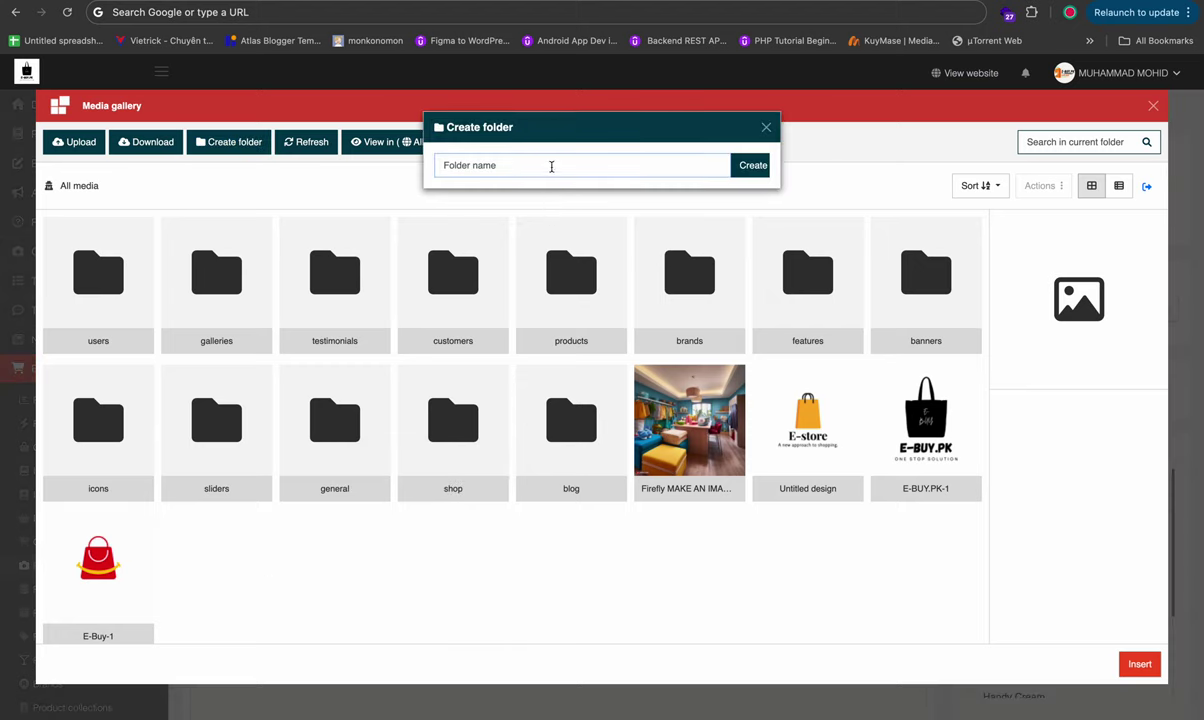
type("pro")
key("BackSpace")
key("BackSpace")
key("BackSpace")
key("BackSpace")
type("our")
left_click(751, 164)
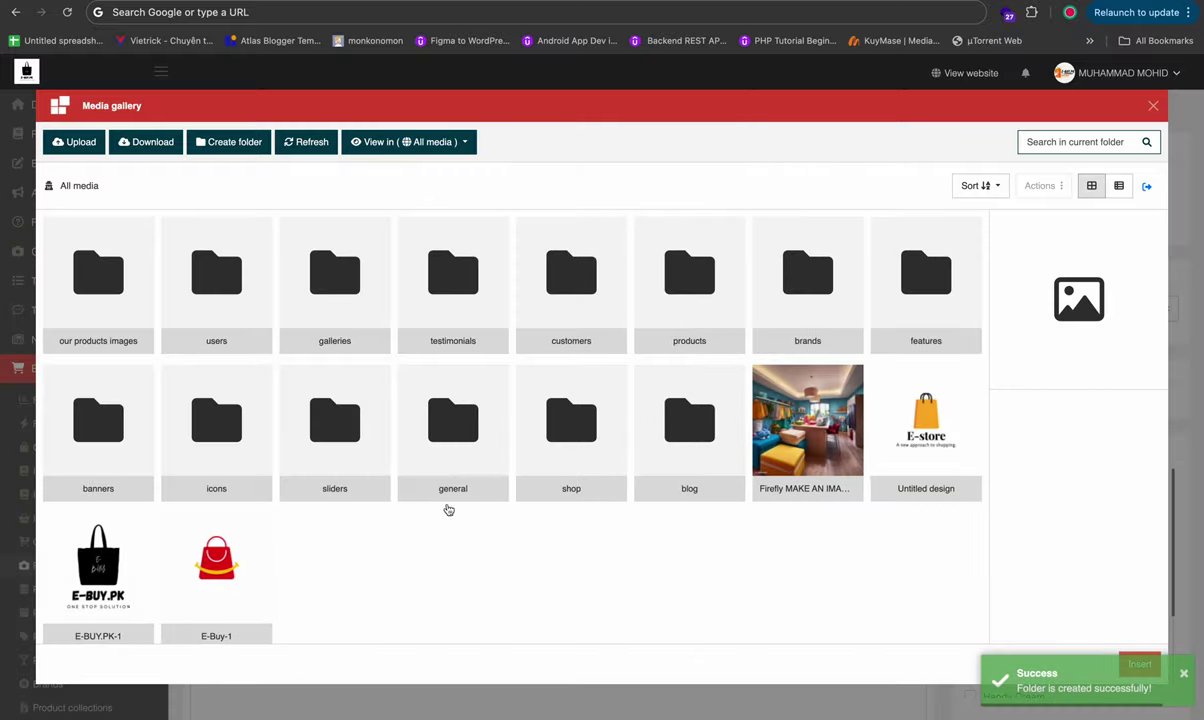
Step: Upload the two moon lamp .webp images and the WhatsApp Image .jpeg from the Desktop into the "our products images" folder
left_click(100, 285)
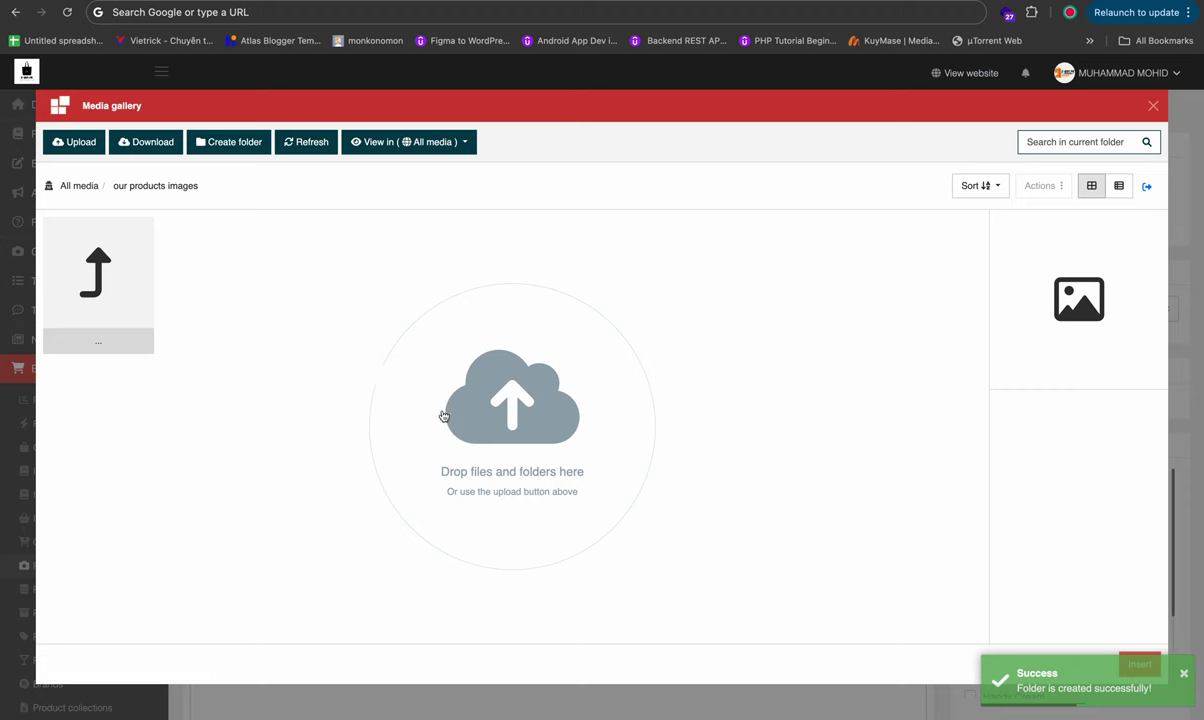
left_click(529, 416)
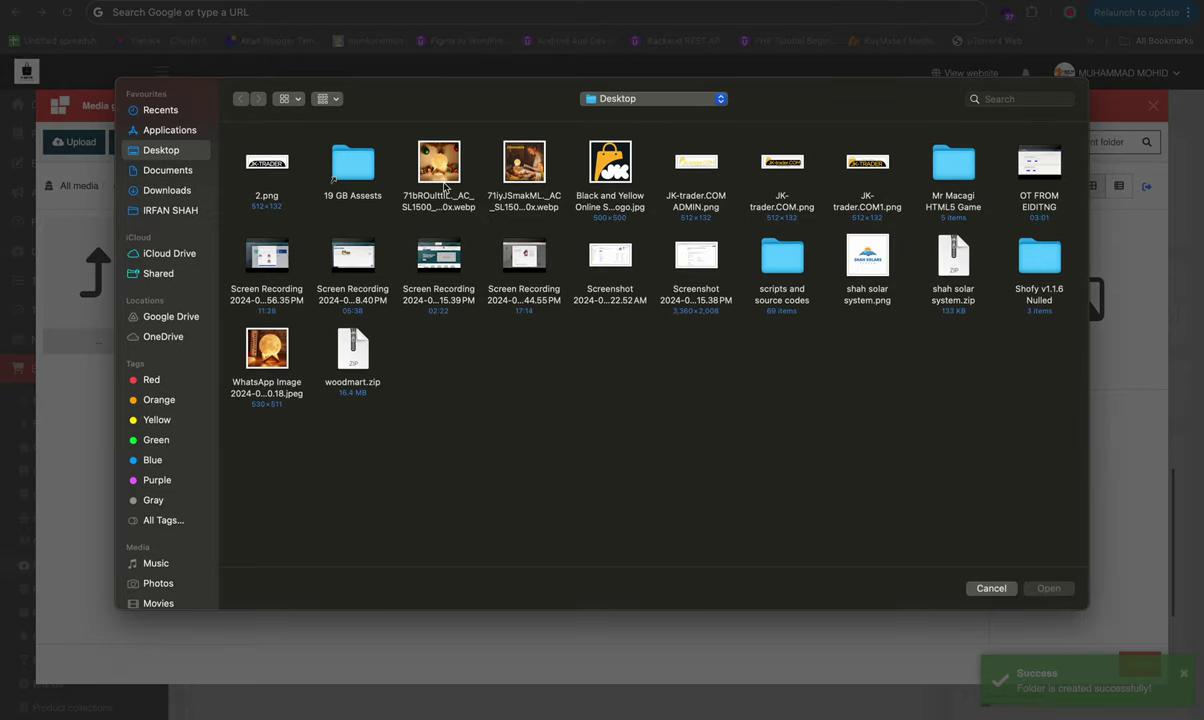
left_click(274, 366)
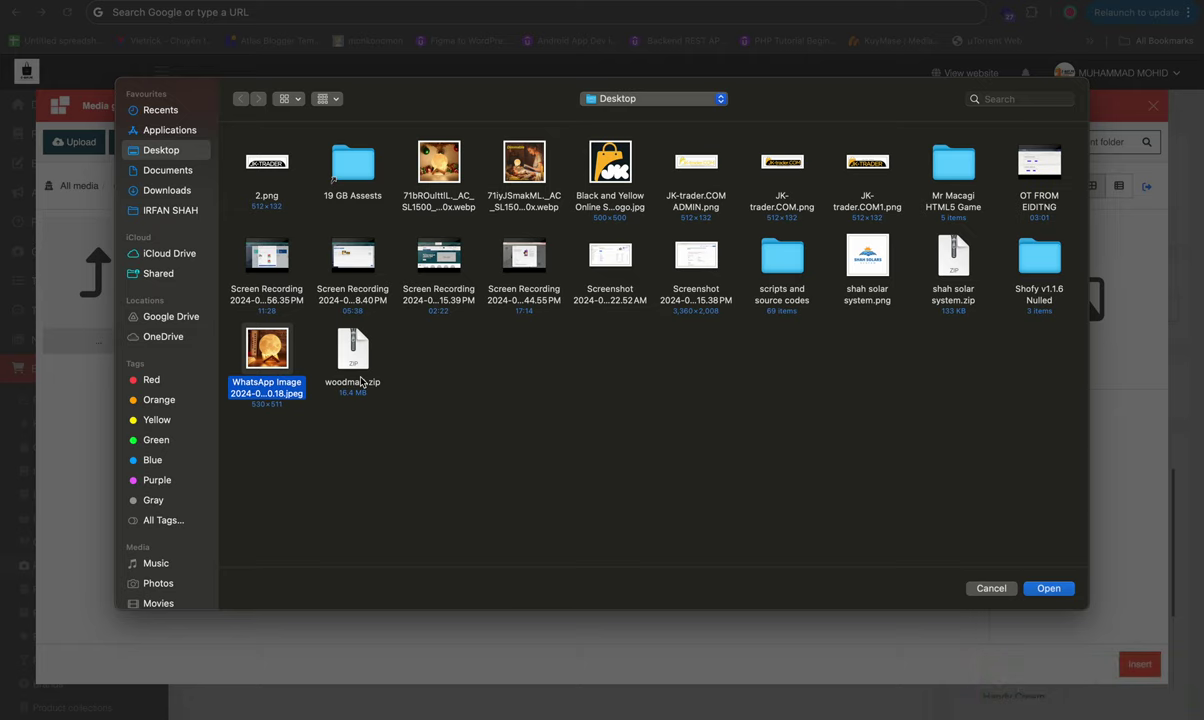
left_click(448, 168, "super")
left_click(515, 164, "super")
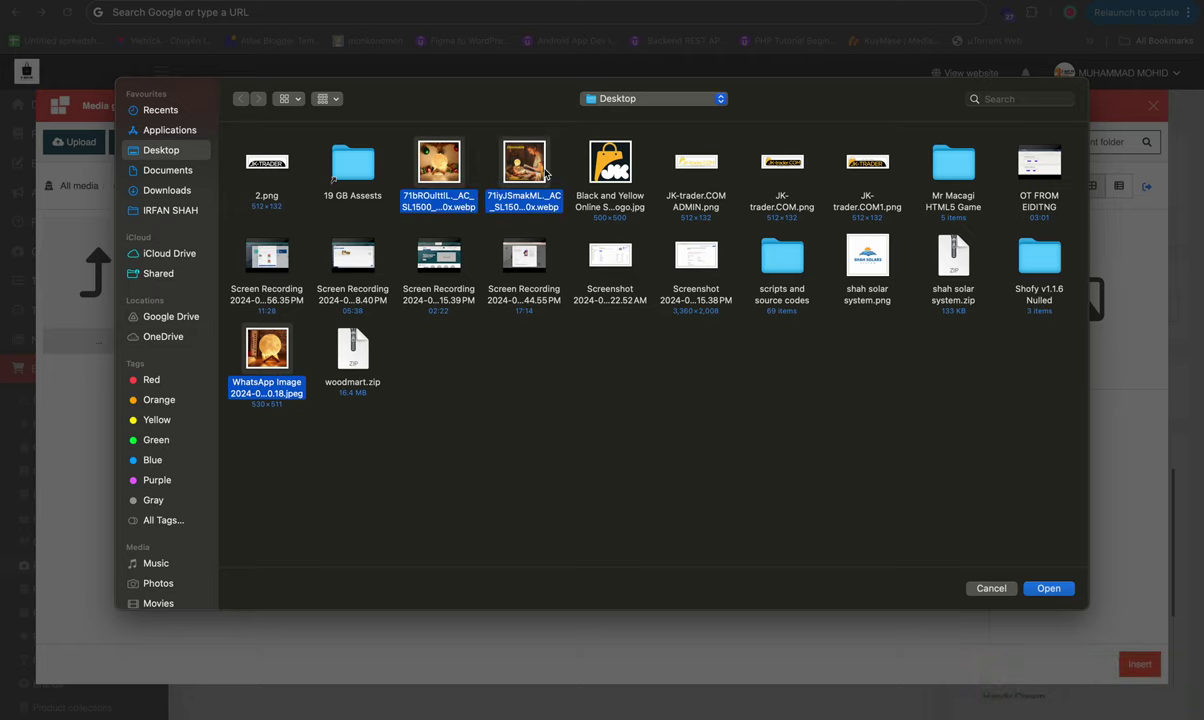
left_click(1028, 588)
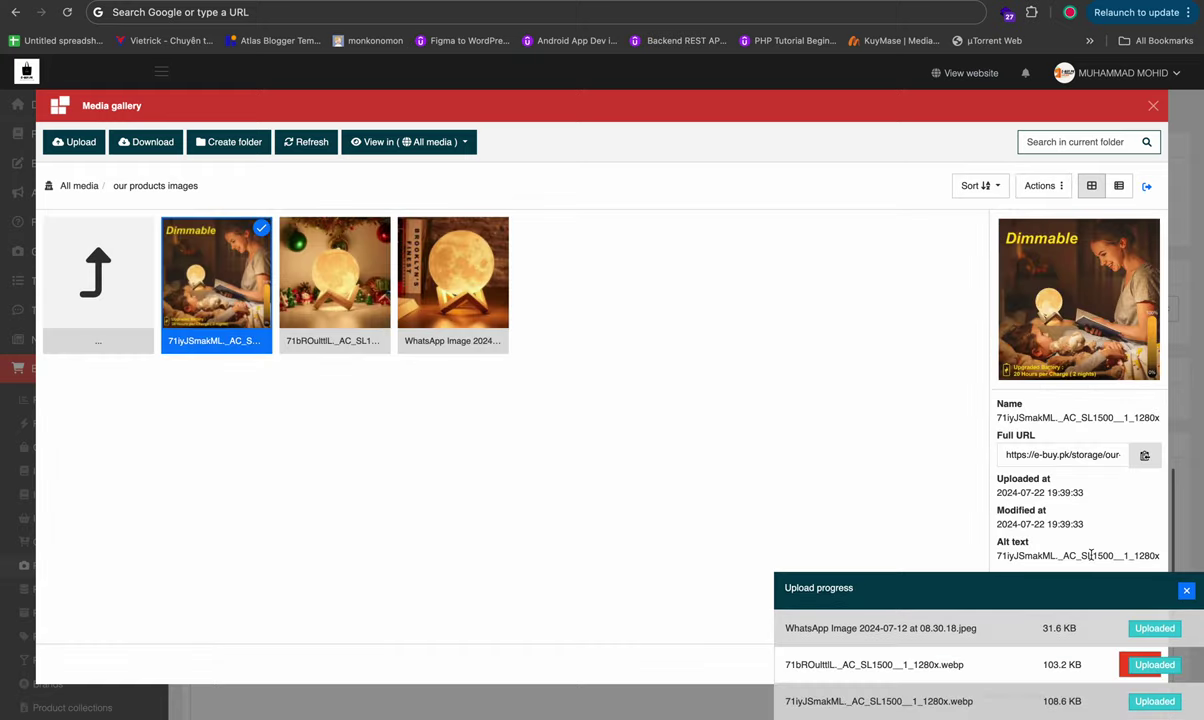
left_click(1187, 592)
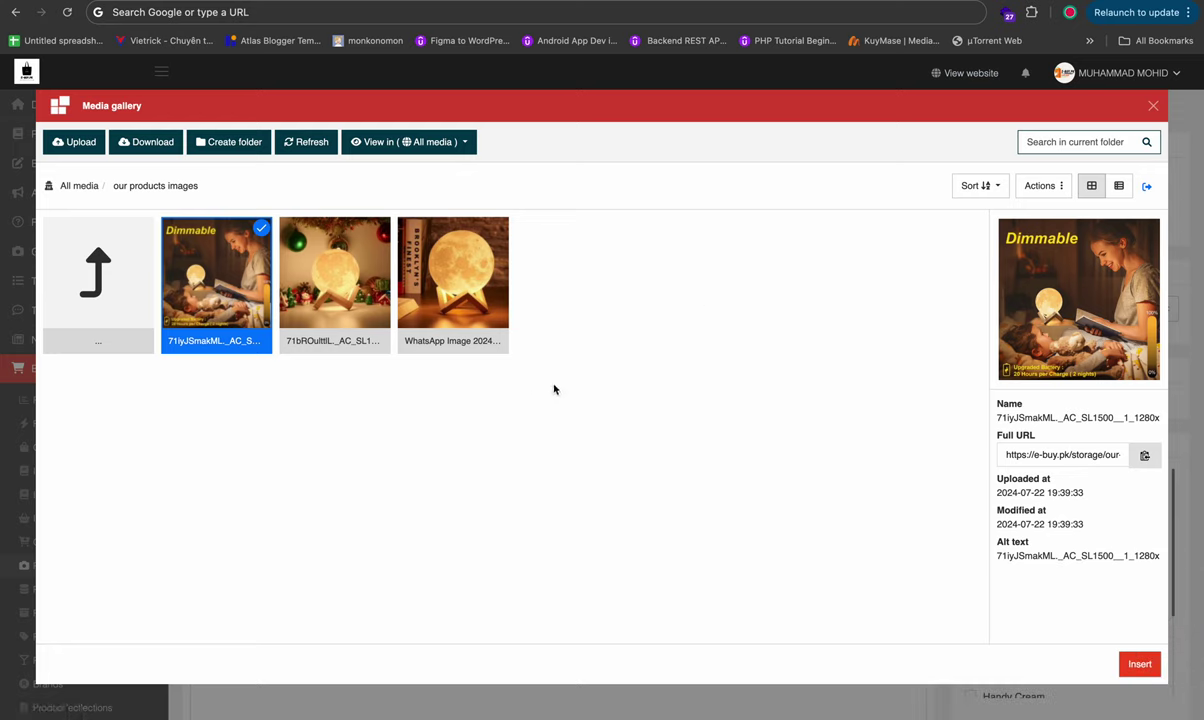
Step: Select all three moon lamp images in the folder and insert them into the product's Images section
left_click(310, 281)
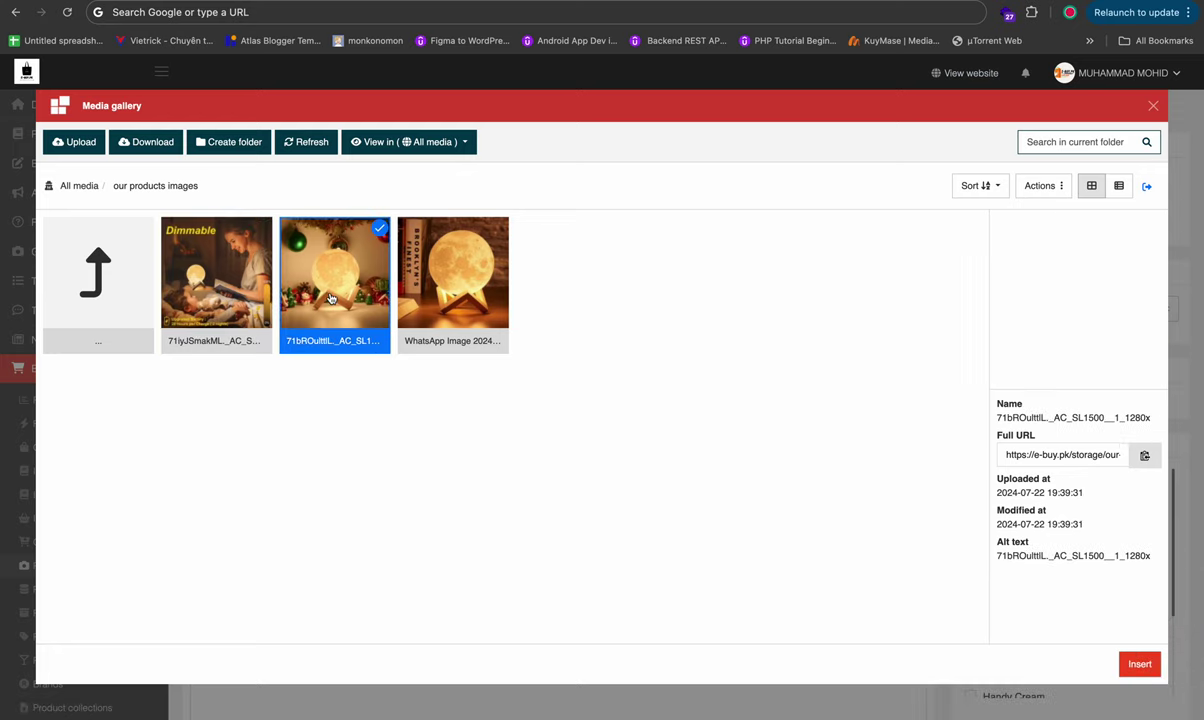
left_click(203, 297, "shift")
left_click(355, 270, "shift")
left_click(464, 287, "shift")
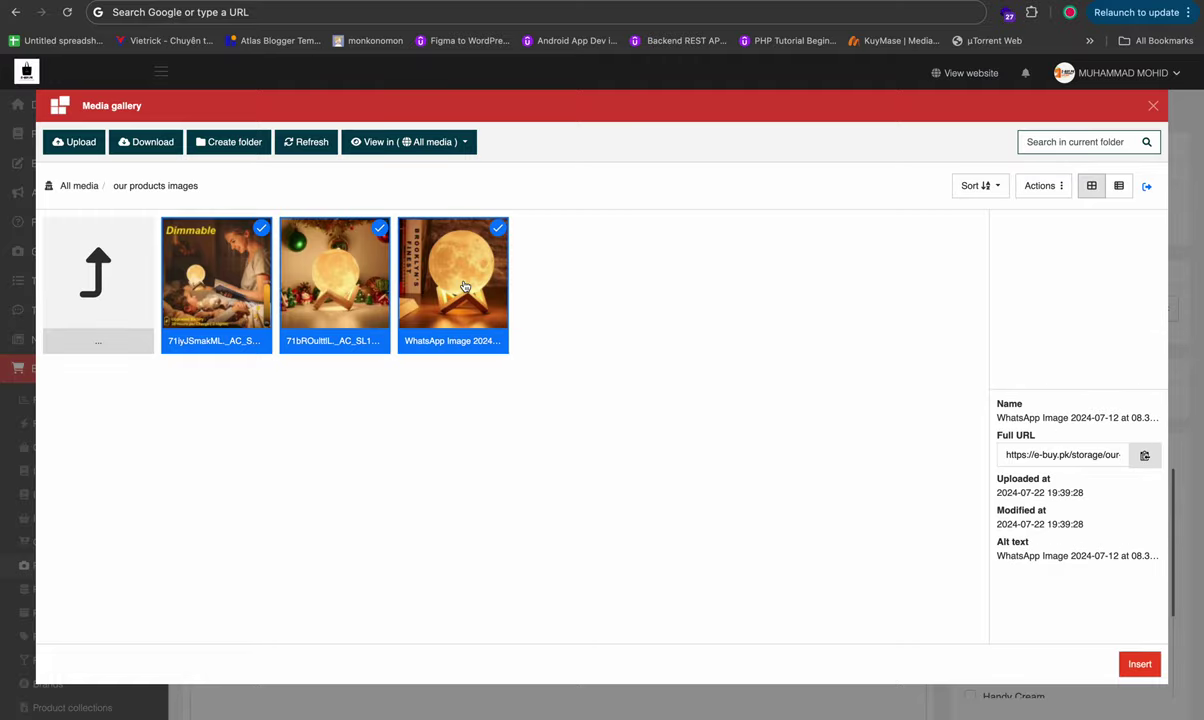
left_click(1139, 664)
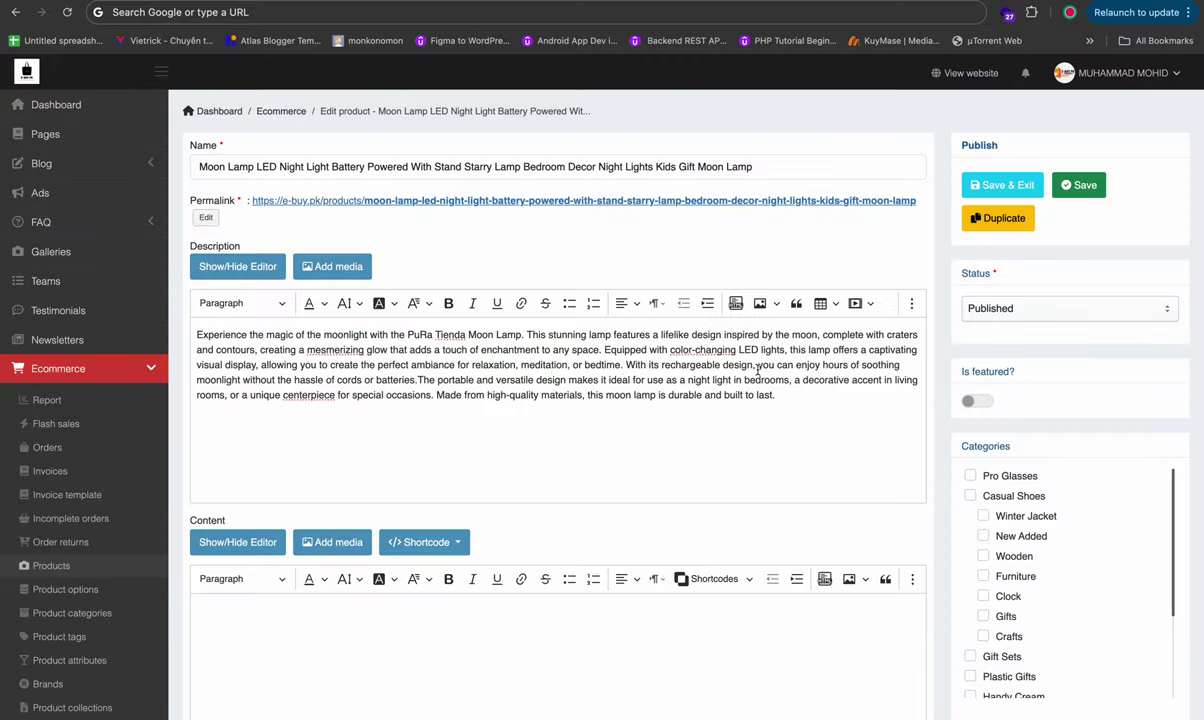
Step: Choose the WhatsApp Image moon lamp picture as the product's featured image
scroll(757, 371, "down", 5)
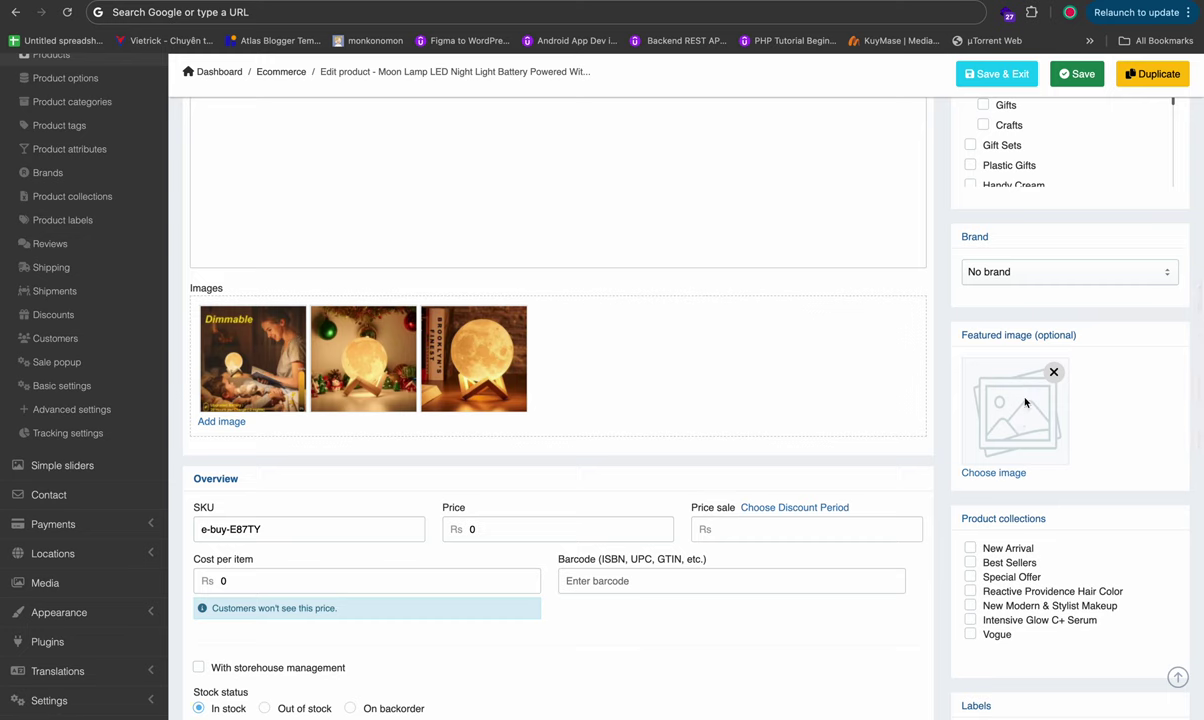
left_click(993, 473)
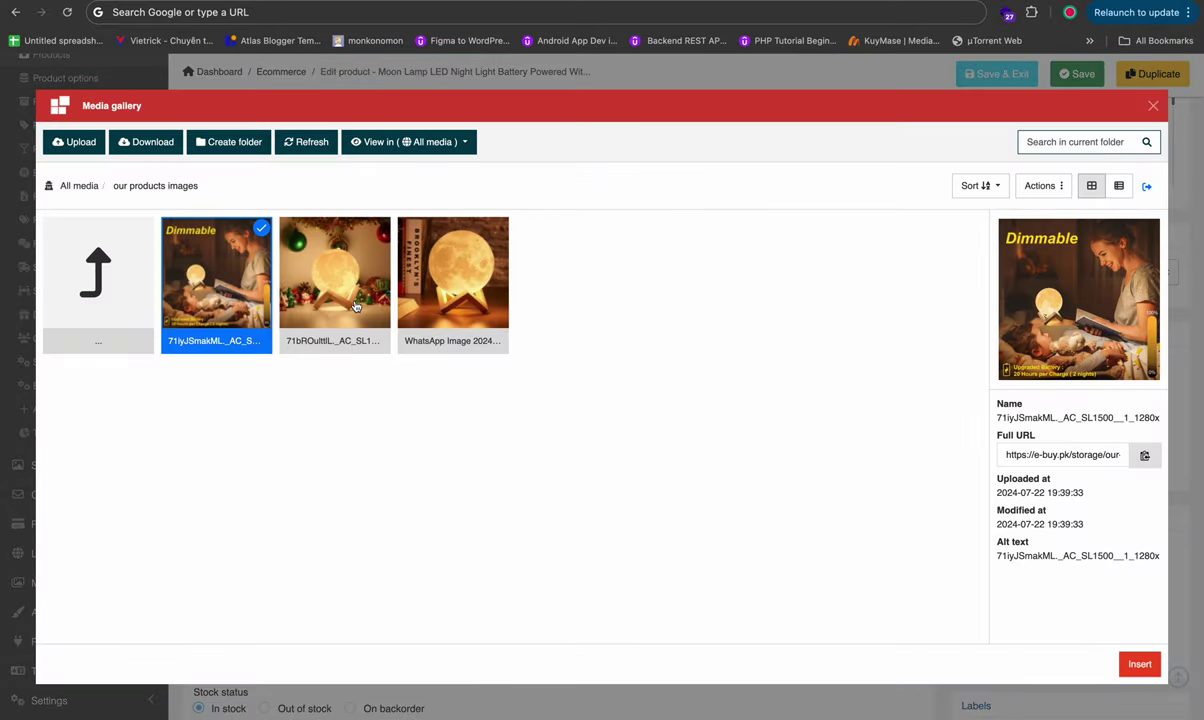
left_click(461, 268)
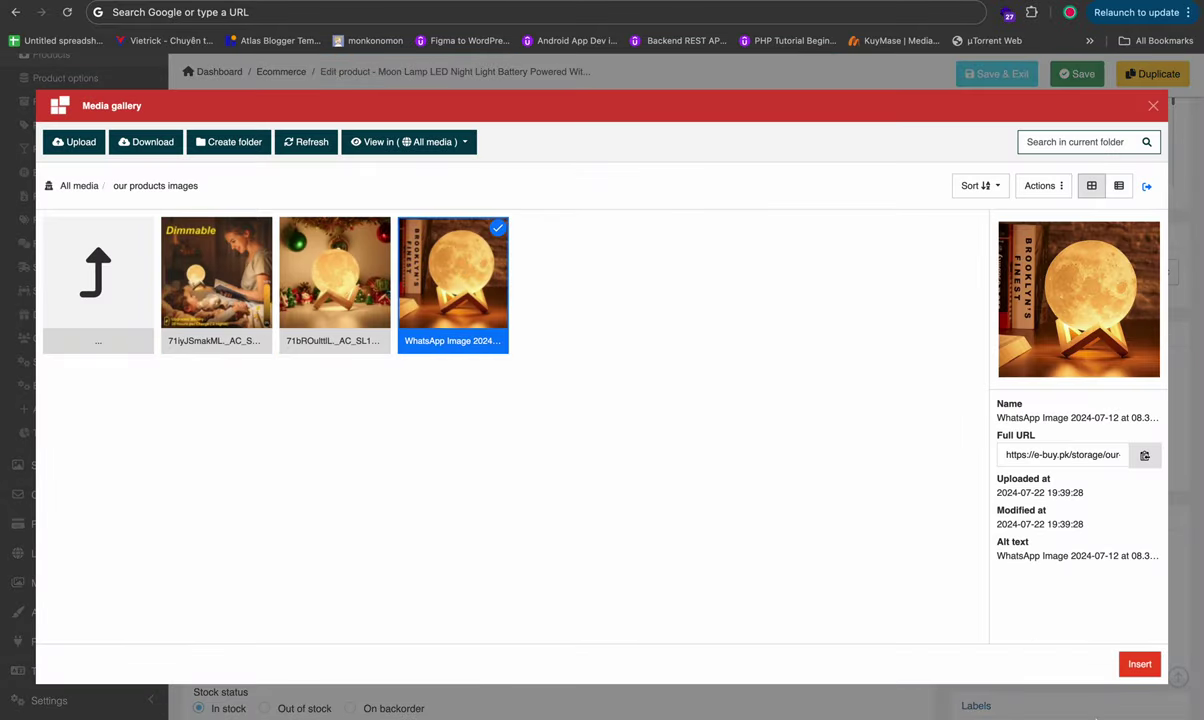
left_click(1140, 664)
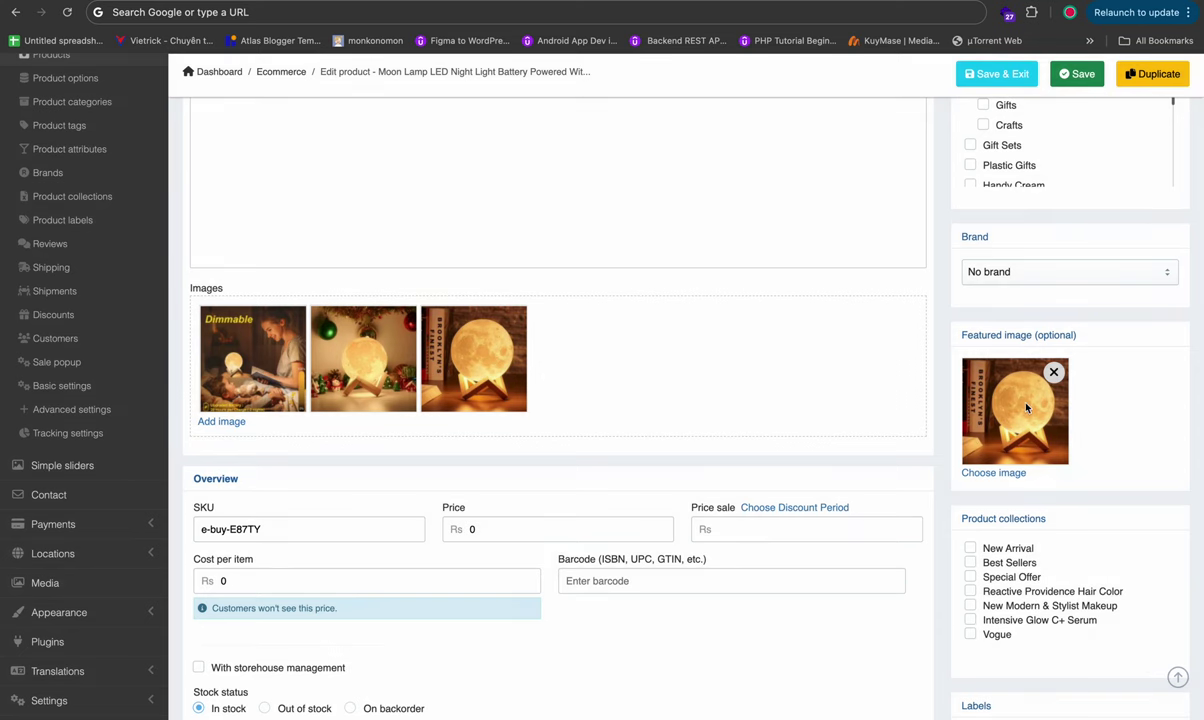
Step: Set the product's price to Rs 2,500 and its cost per item to Rs 2,000
scroll(430, 462, "down", 5)
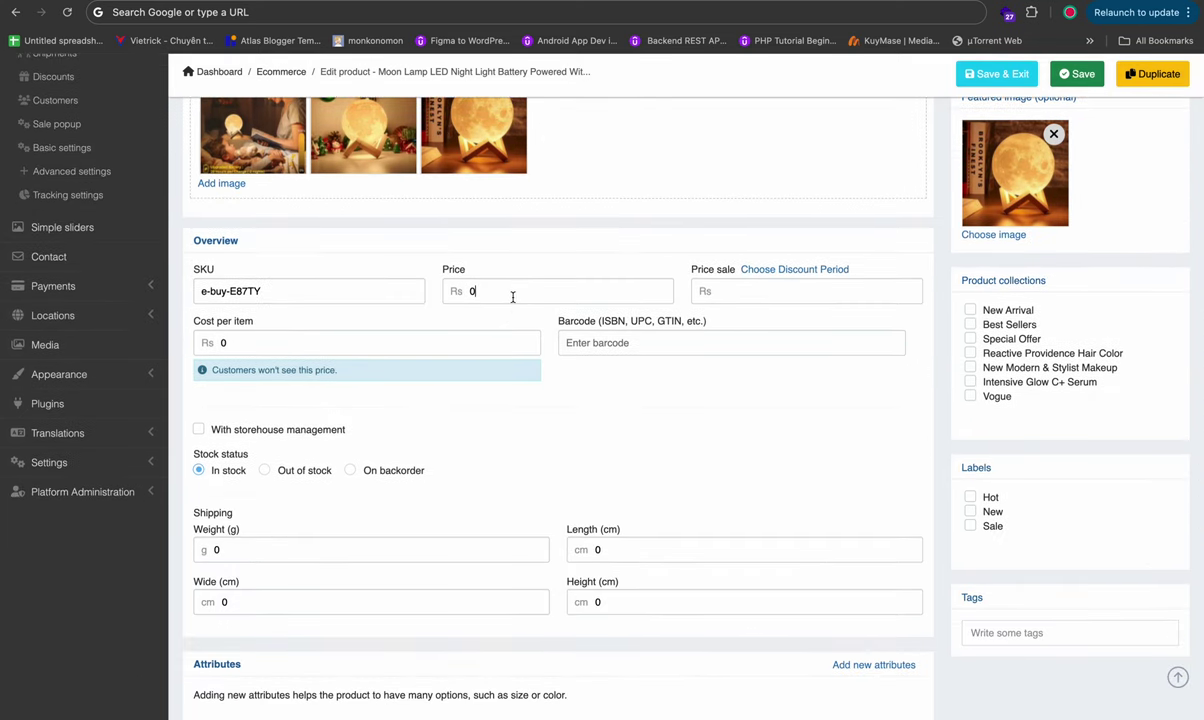
type("00")
key("BackSpace")
left_click(747, 290)
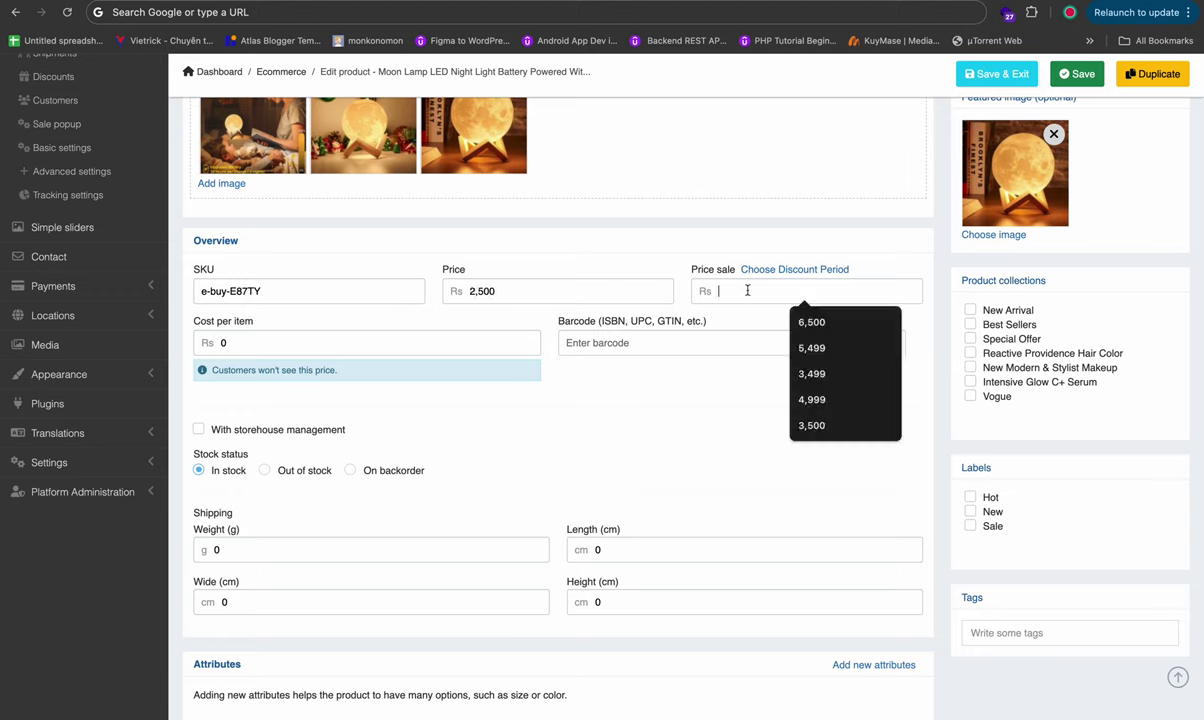
double_click(228, 343)
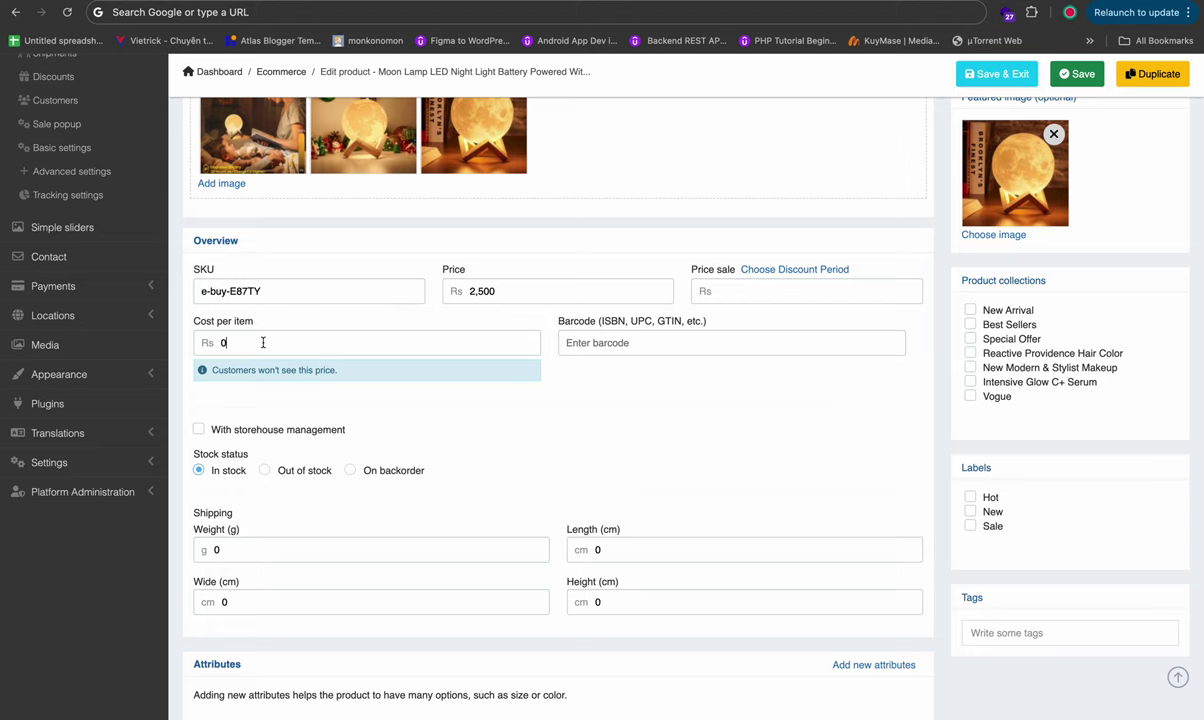
type("2")
key("BackSpace")
type("2,000")
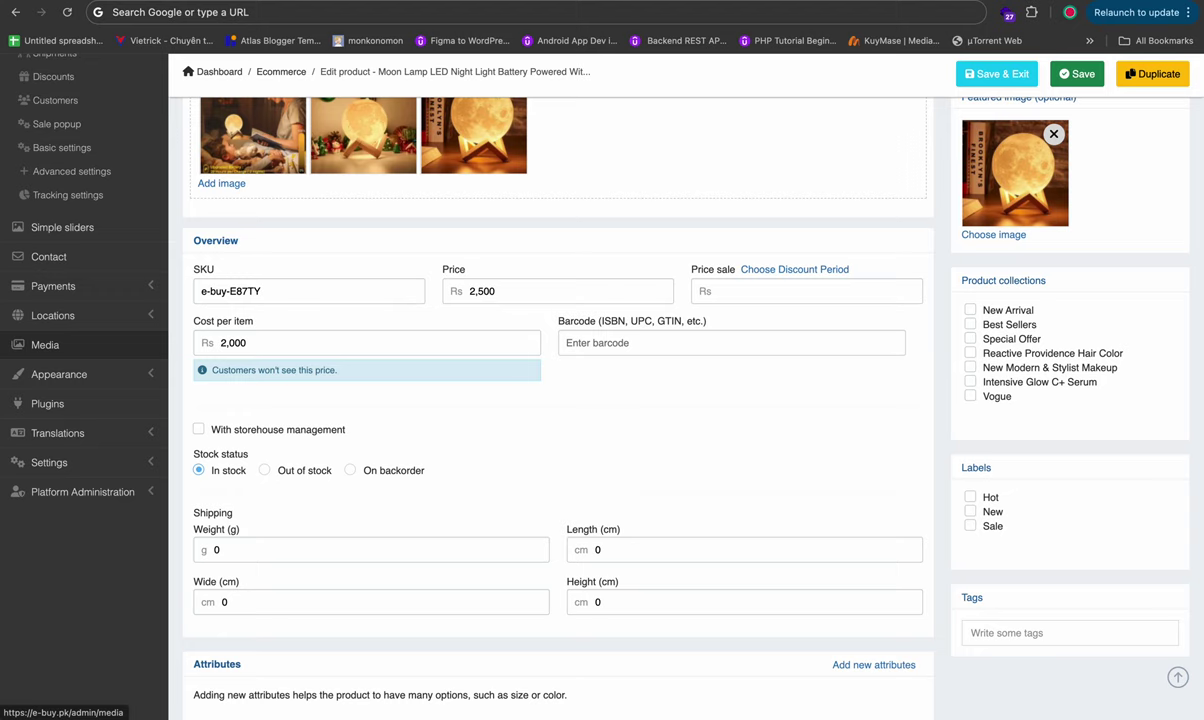
Step: Examine the Price, Cost per item, Barcode and SKU fields in the Overview section
left_click(557, 293)
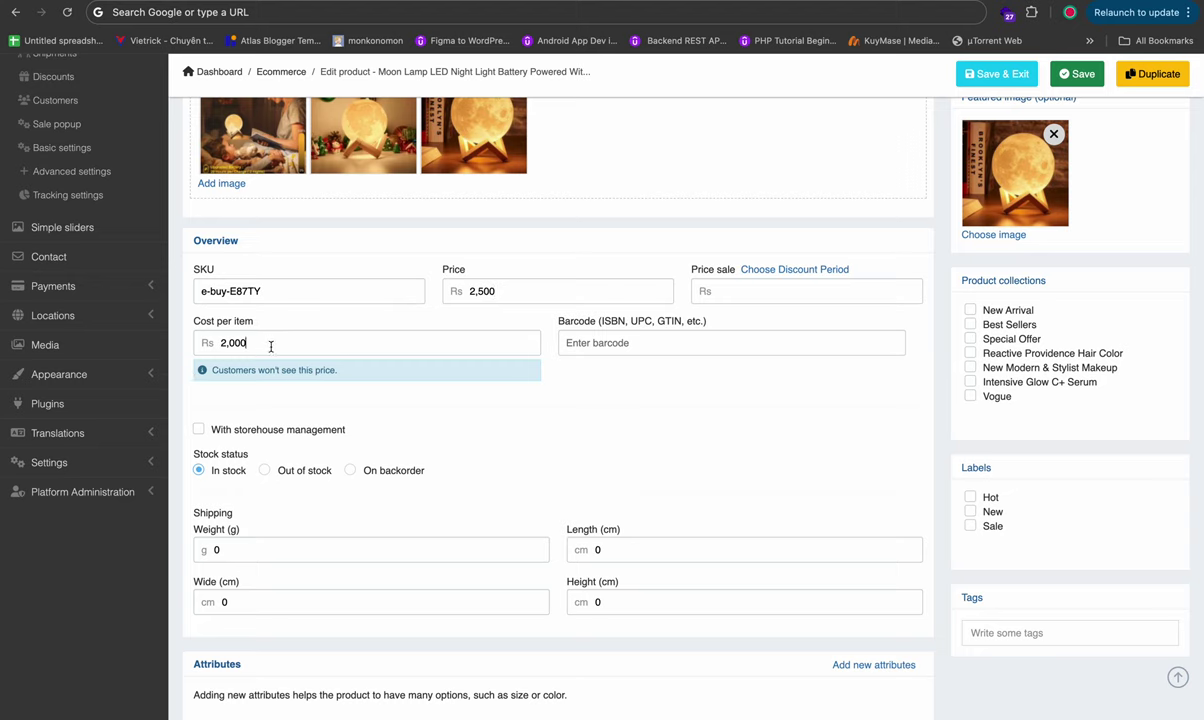
left_click(512, 291)
left_click(590, 337)
left_click_drag(222, 262, 175, 272)
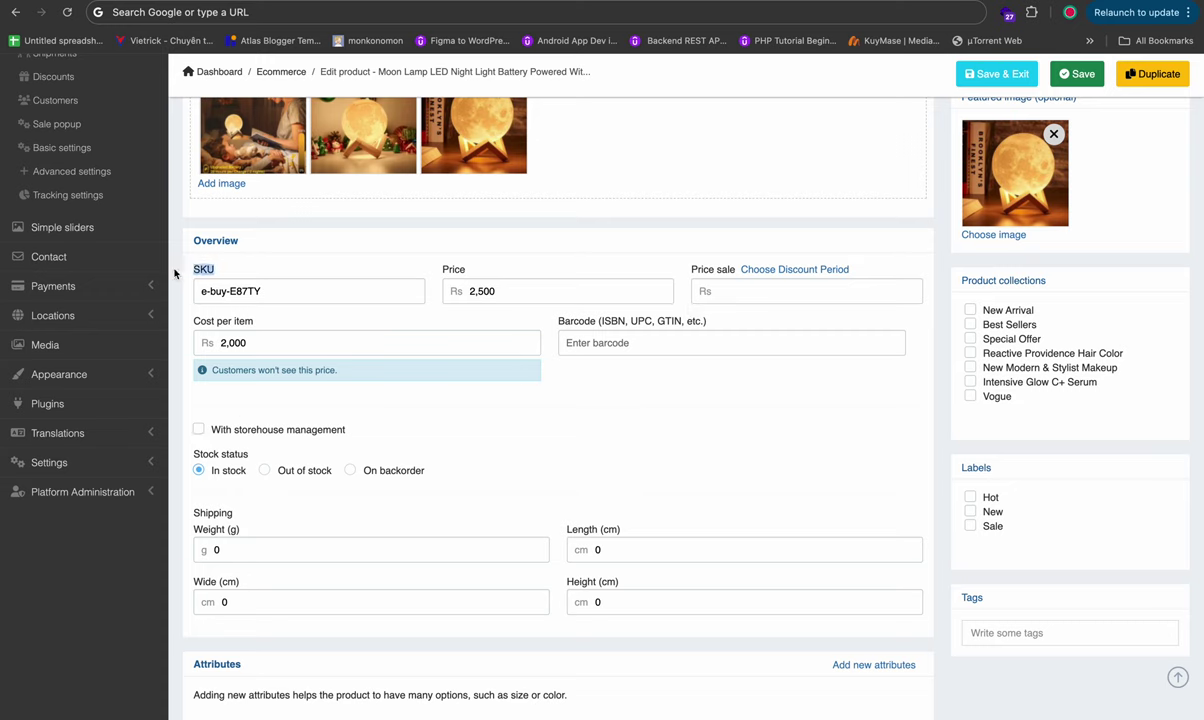
left_click(259, 290)
triple_click(292, 291)
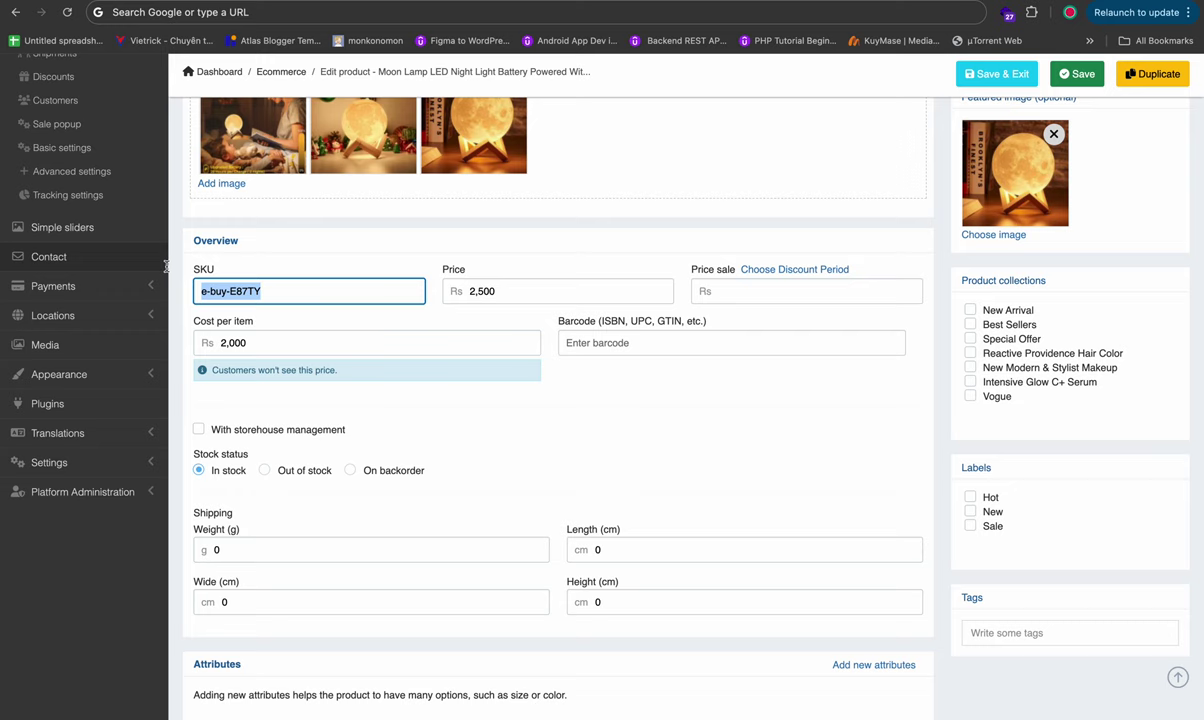
left_click(281, 264)
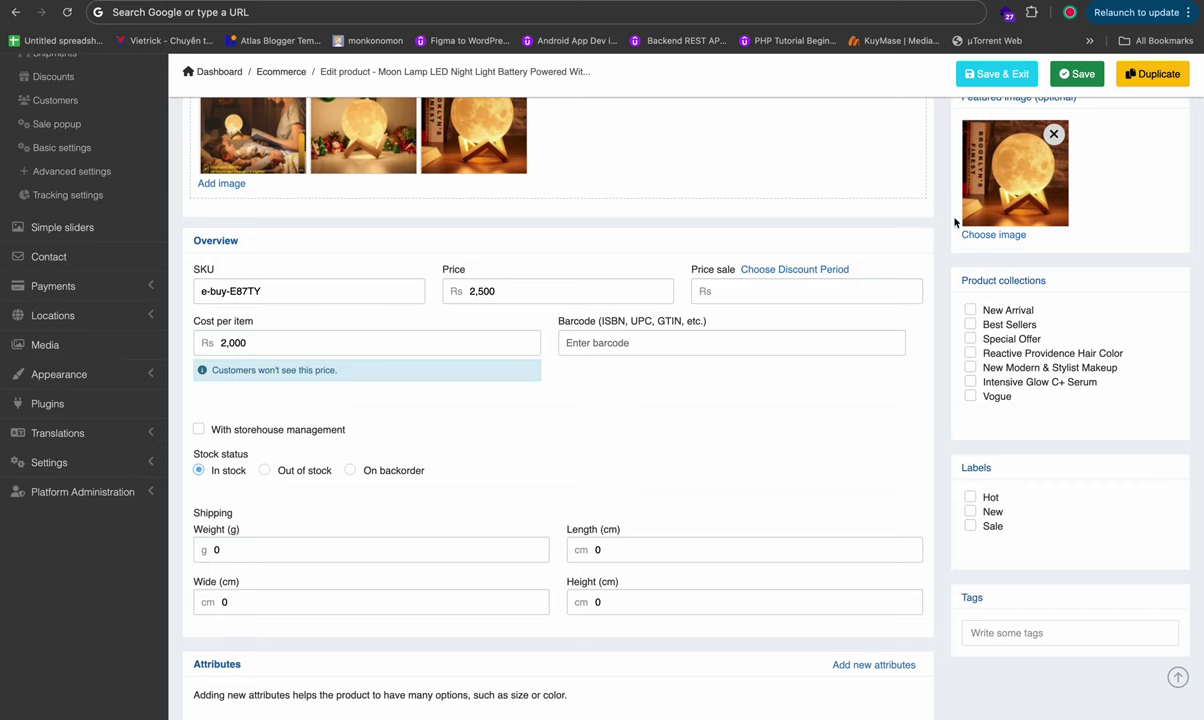
Step: Enable storehouse management for the product and set the quantity to 50
left_click(198, 430)
left_click_drag(258, 476, 163, 478)
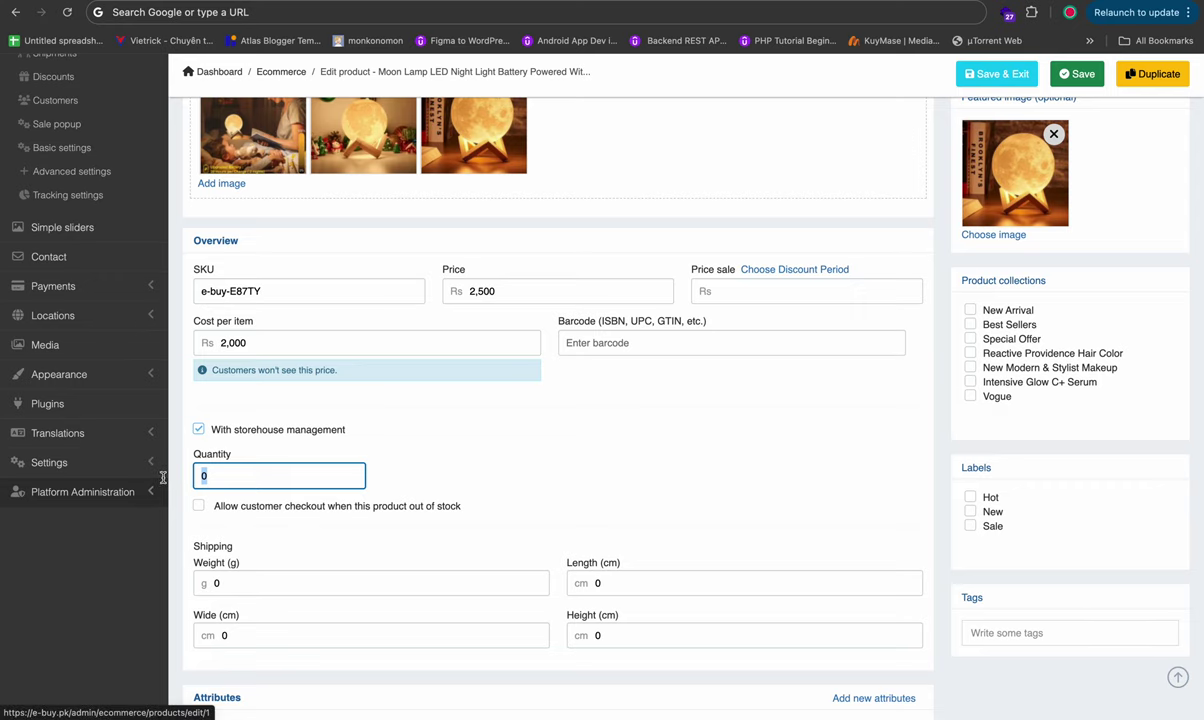
type("50")
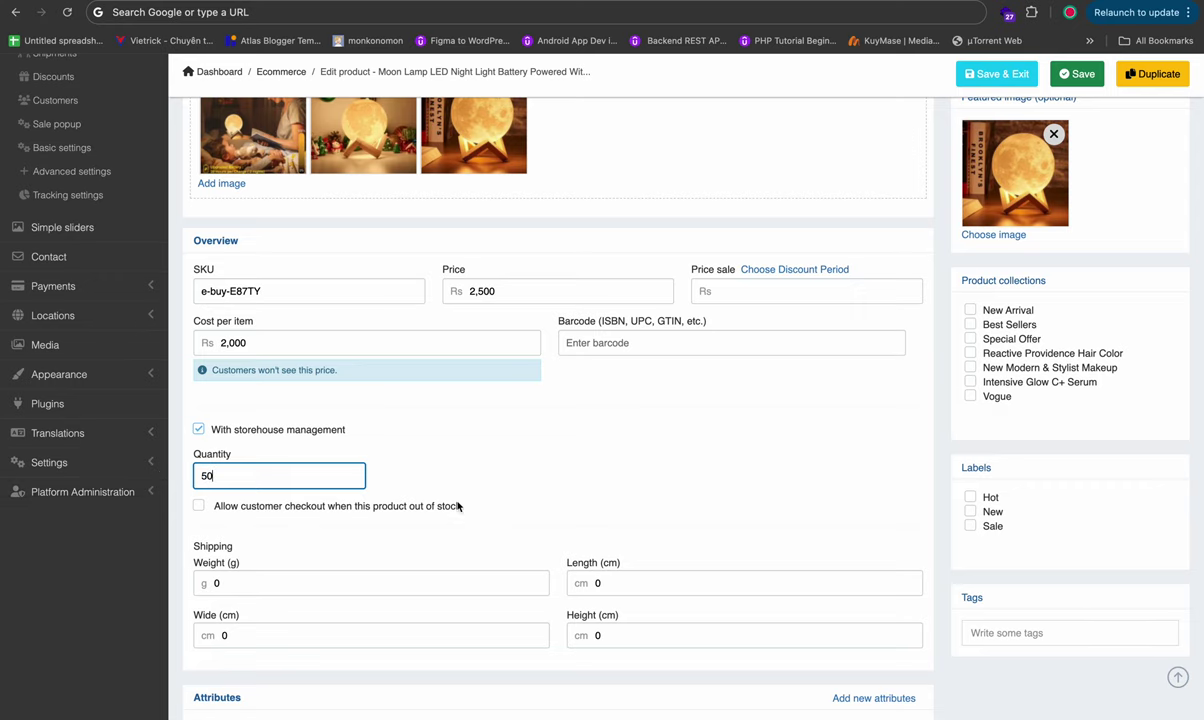
left_click(459, 450)
Step: Review the shipping weight and dimension fields, the attributes section and the choices offered as global product options
scroll(486, 478, "down", 3)
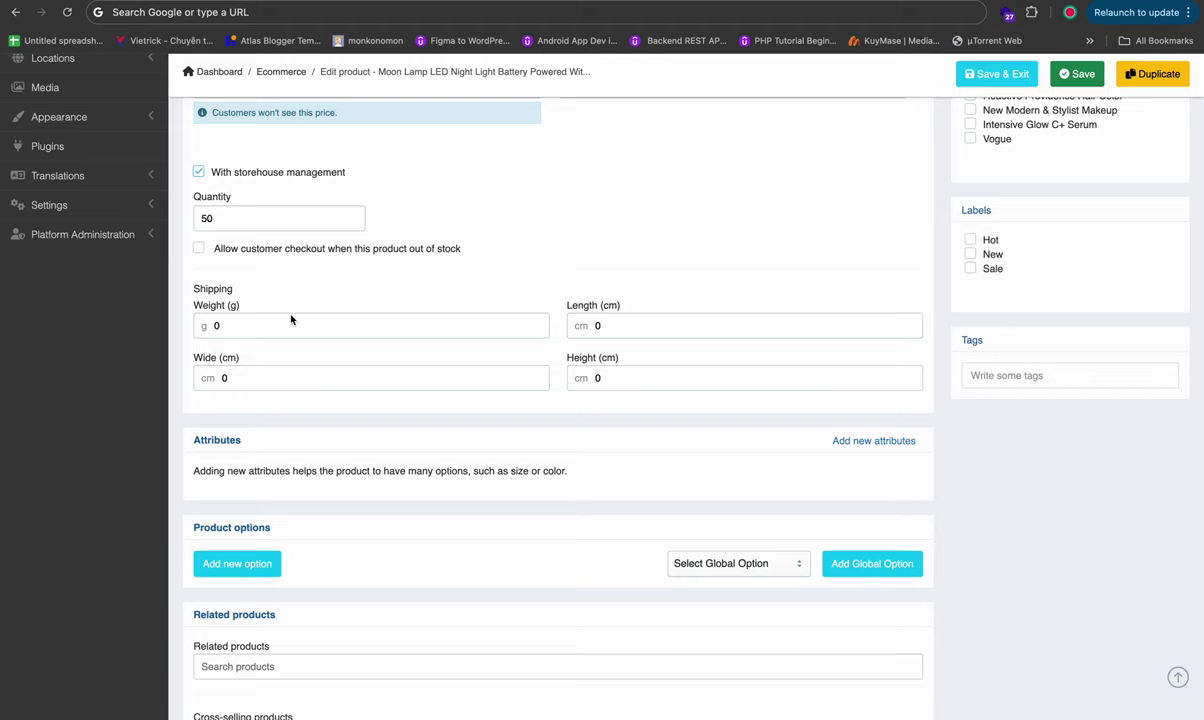
left_click(280, 322)
left_click_drag(640, 331, 567, 333)
left_click_drag(250, 375, 215, 375)
left_click(655, 378)
scroll(519, 273, "down", 4)
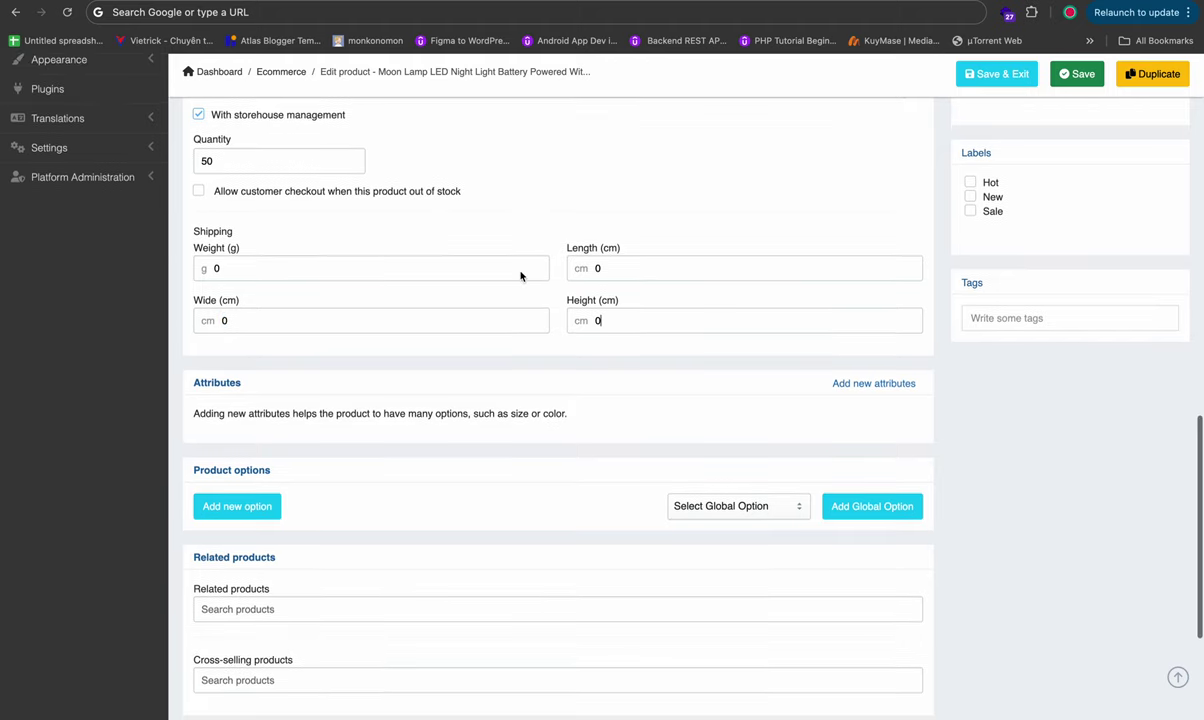
left_click(767, 372)
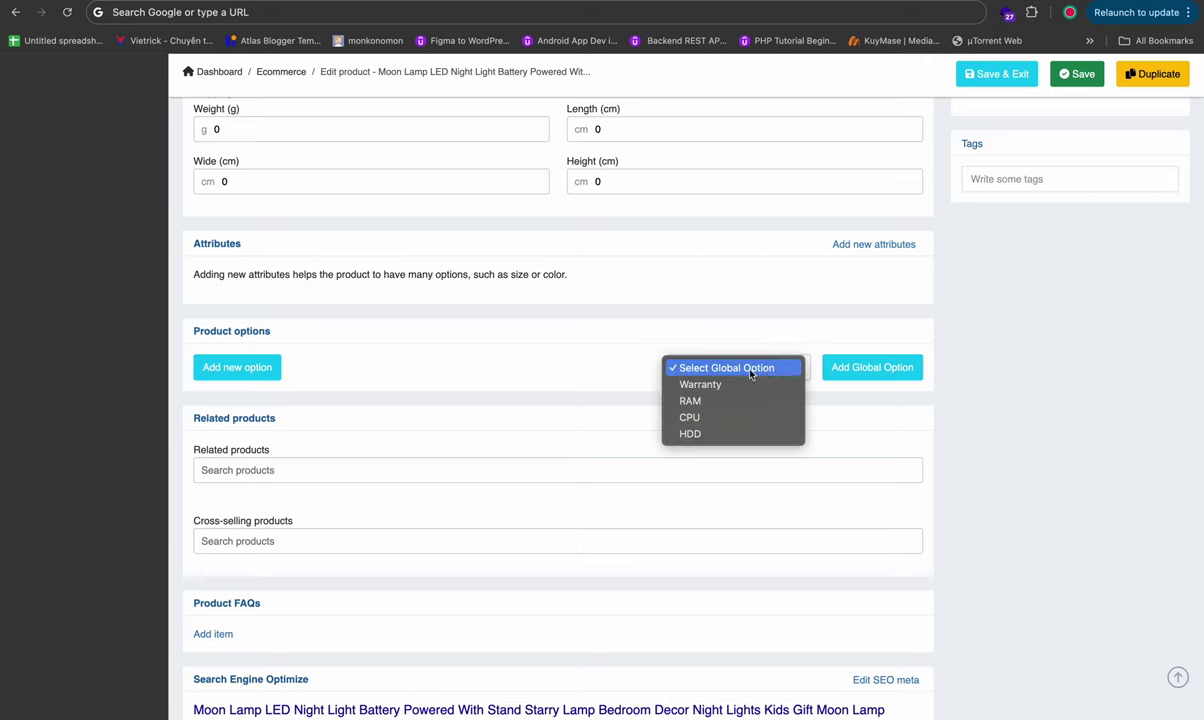
left_click(659, 291)
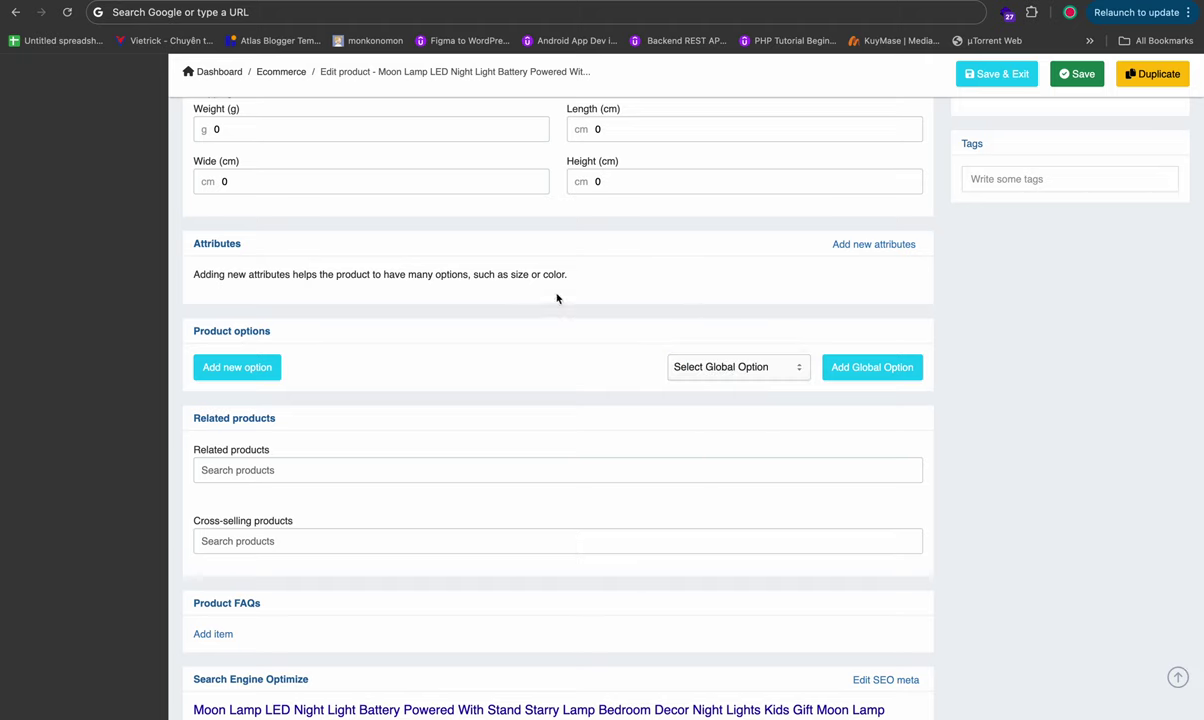
Step: Review the product form from the name and description through images, pricing, stock and shipping to the search engine section
scroll(556, 298, "up", 11)
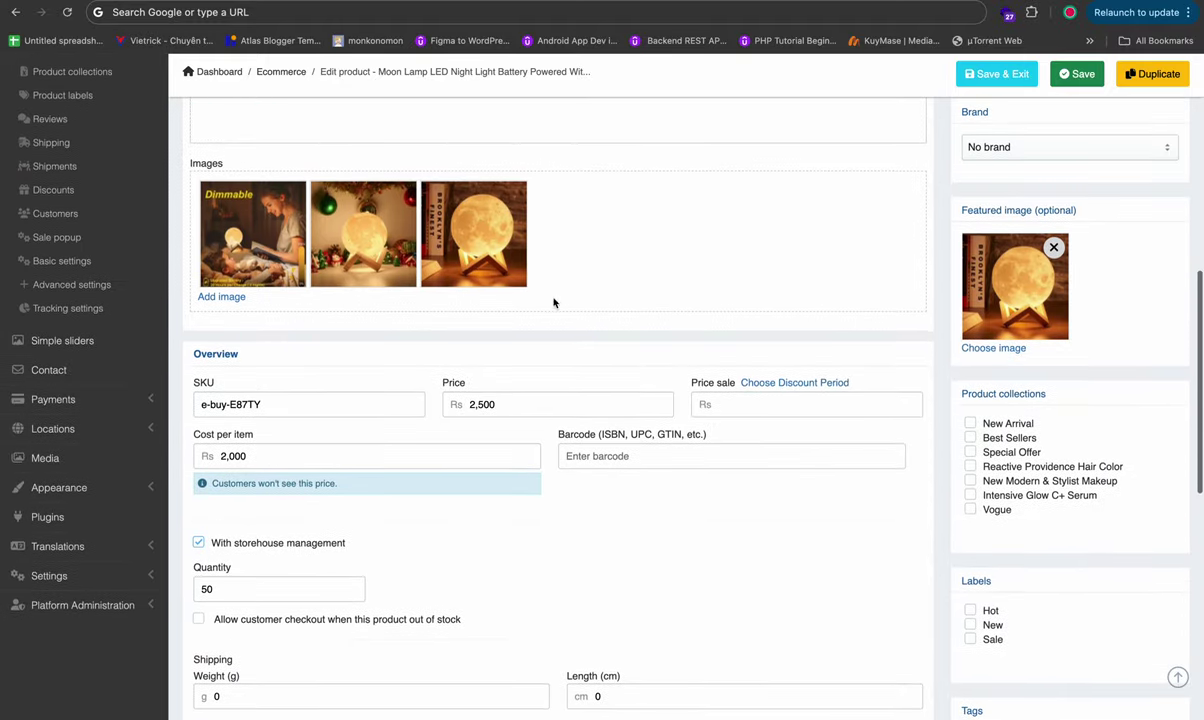
scroll(470, 450, "down", 5)
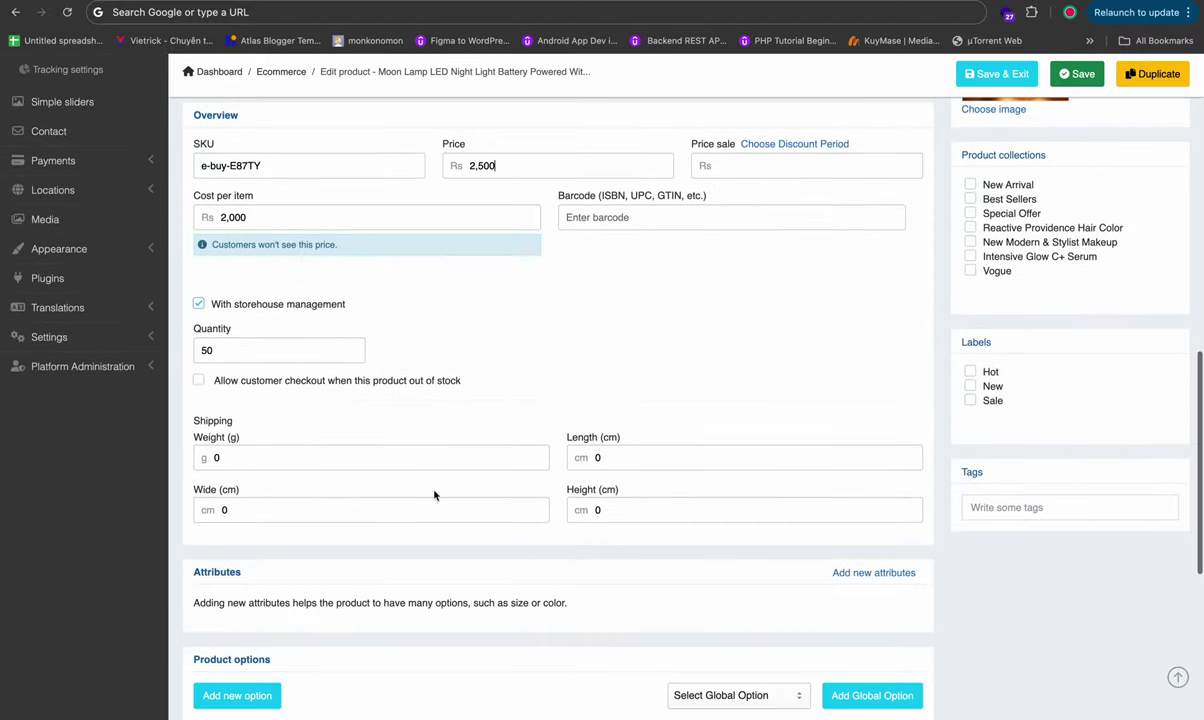
scroll(287, 454, "up", 12)
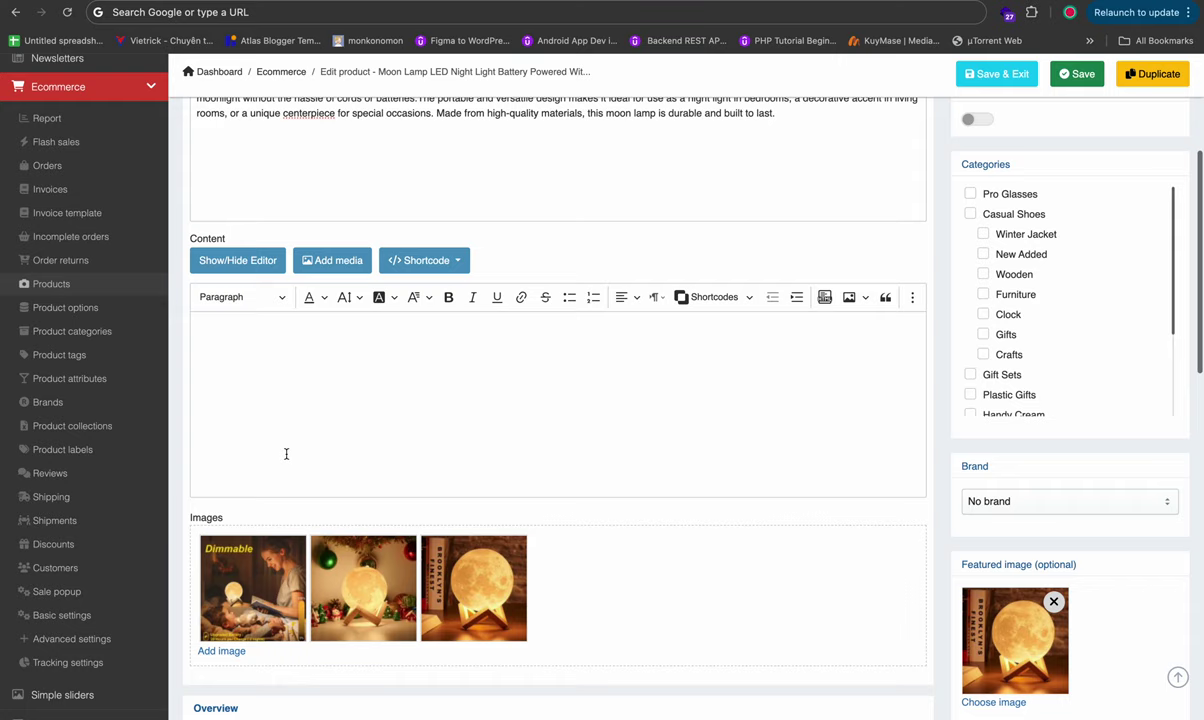
scroll(373, 390, "up", 5)
left_click_drag(493, 346, 209, 330)
scroll(390, 270, "up", 1)
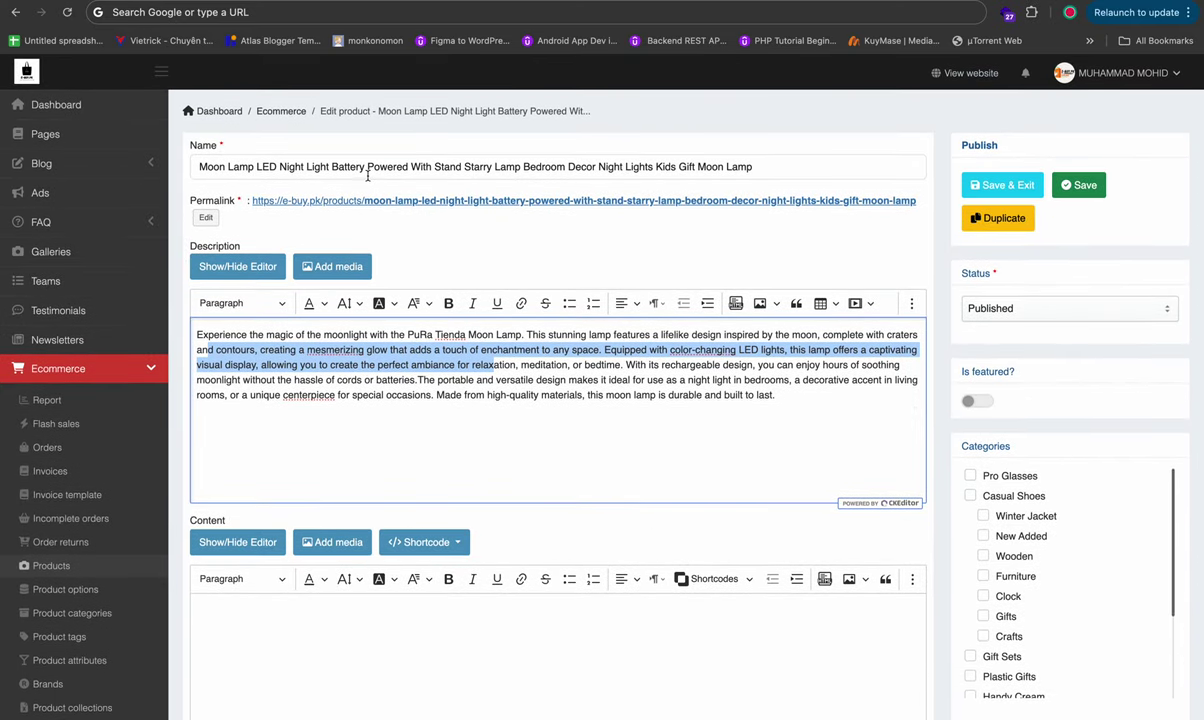
left_click(362, 175)
left_click_drag(753, 167, 257, 167)
scroll(511, 177, "down", 17)
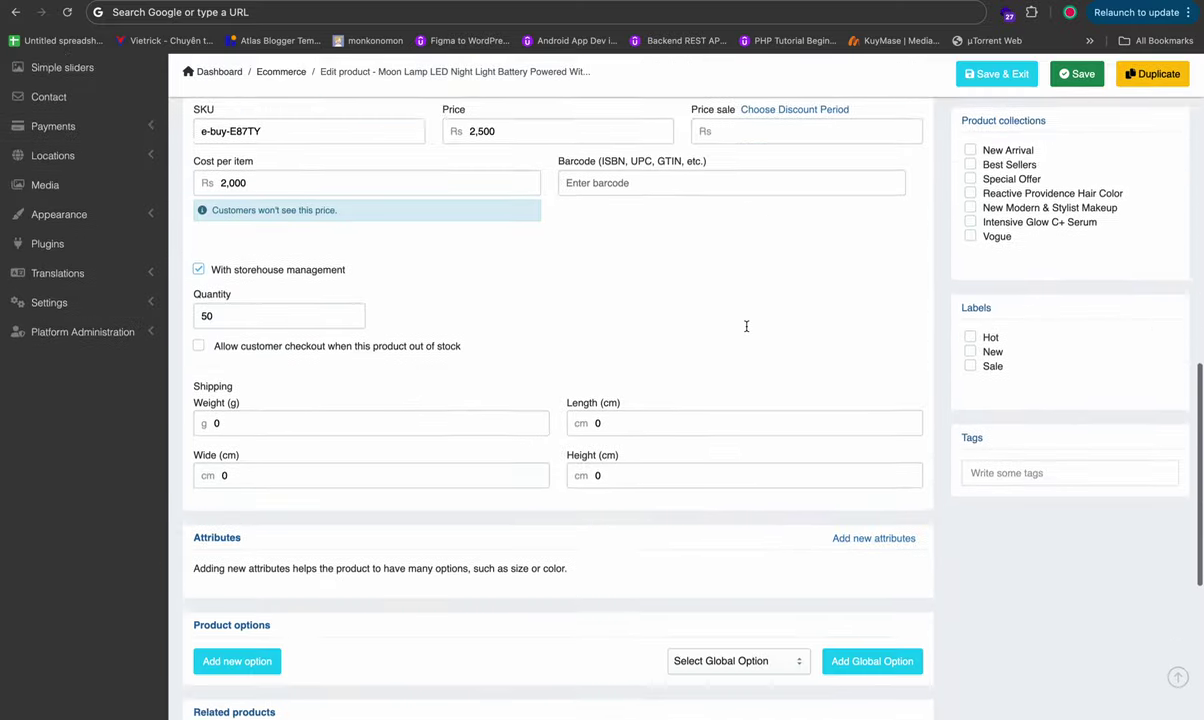
scroll(511, 177, "up", 5)
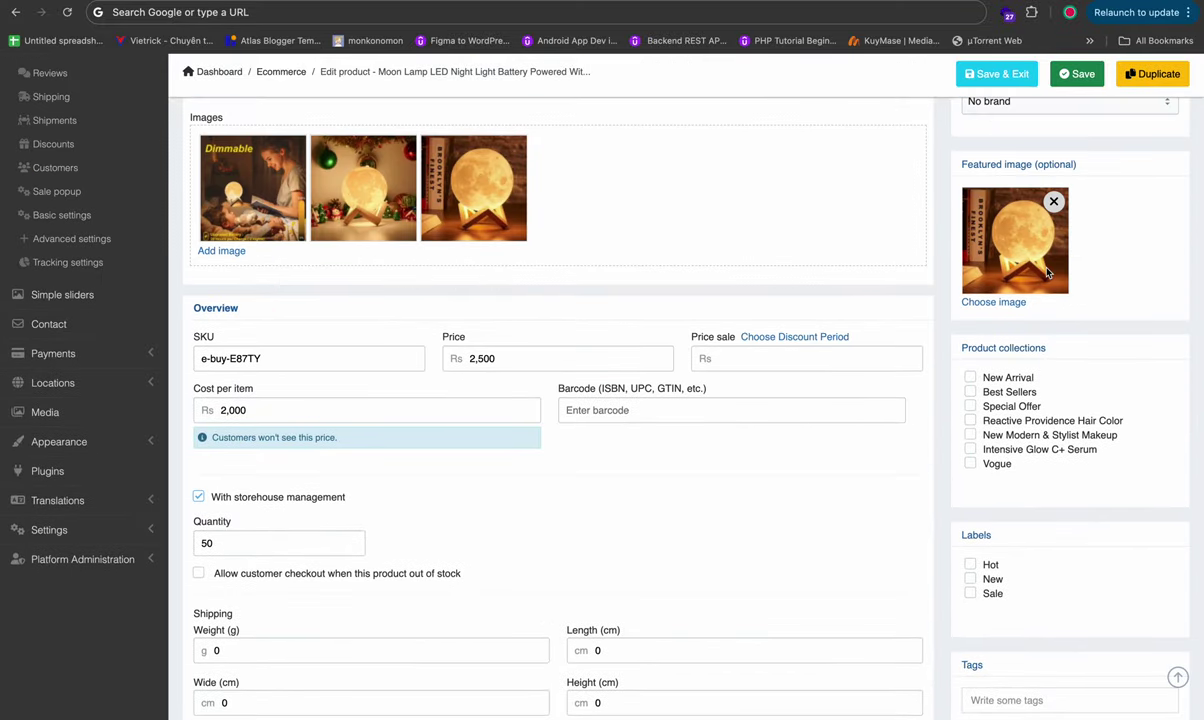
scroll(334, 380, "down", 10)
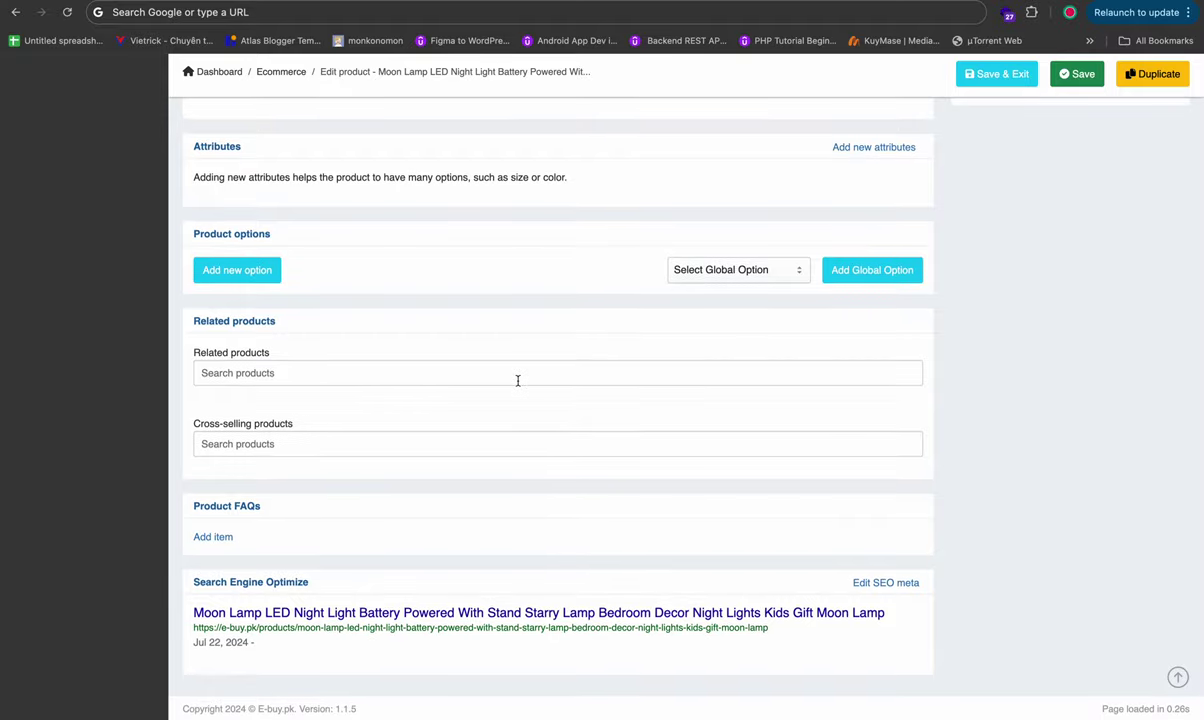
scroll(517, 380, "up", 9)
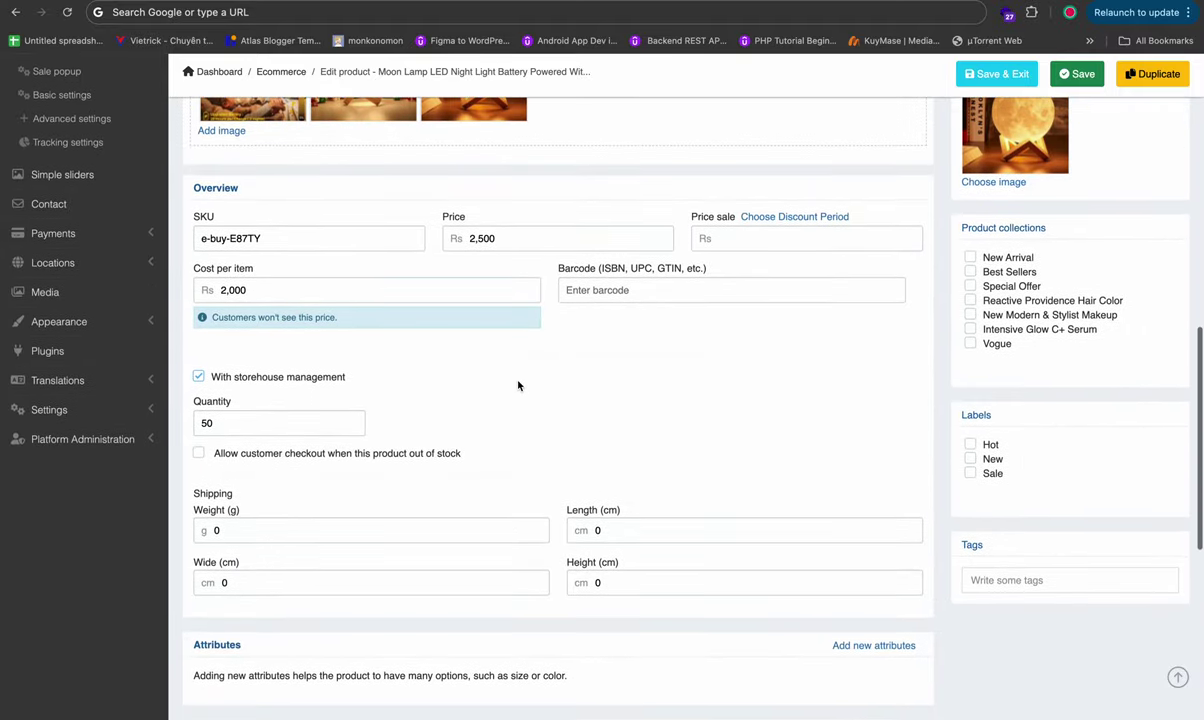
Step: Start adding a new attribute to the product and choose Color as the attribute name
scroll(518, 386, "down", 4)
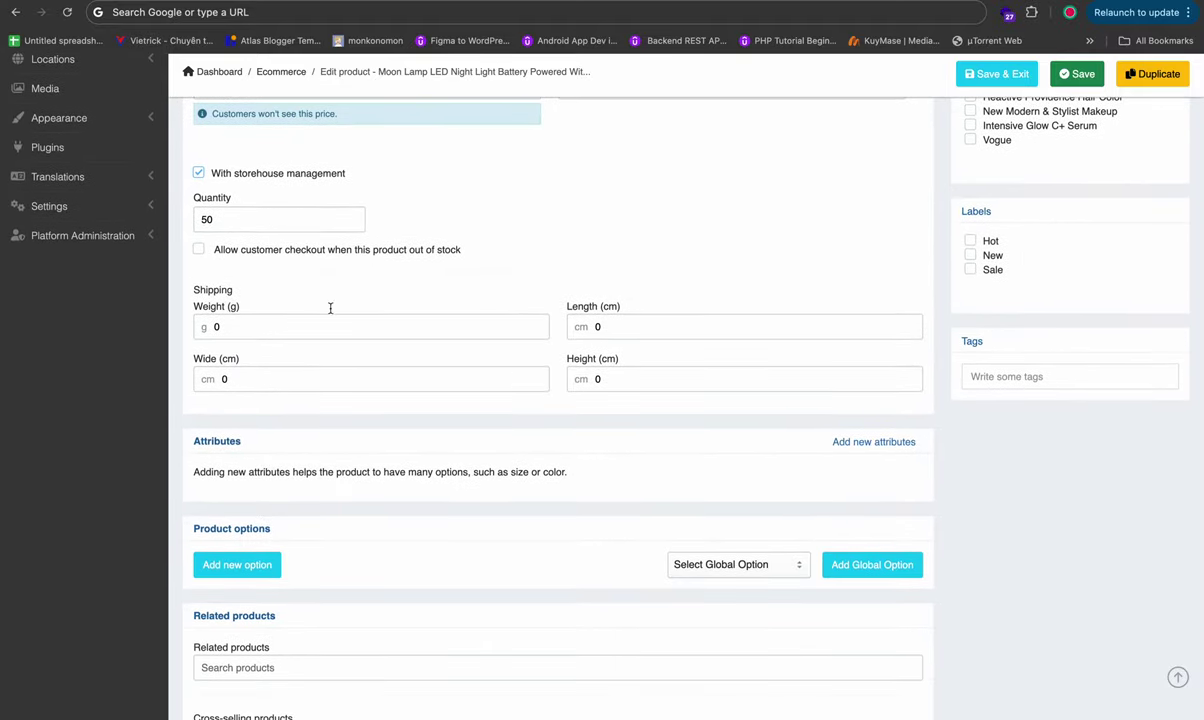
scroll(370, 426, "down", 1)
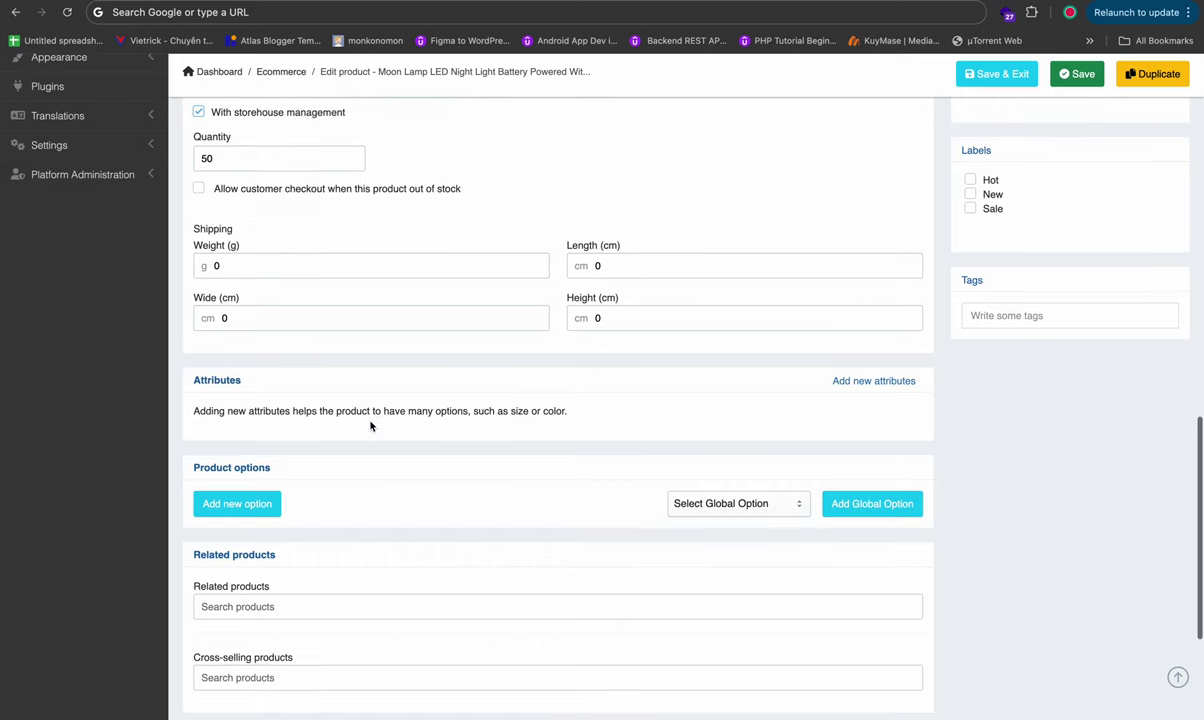
left_click(861, 382)
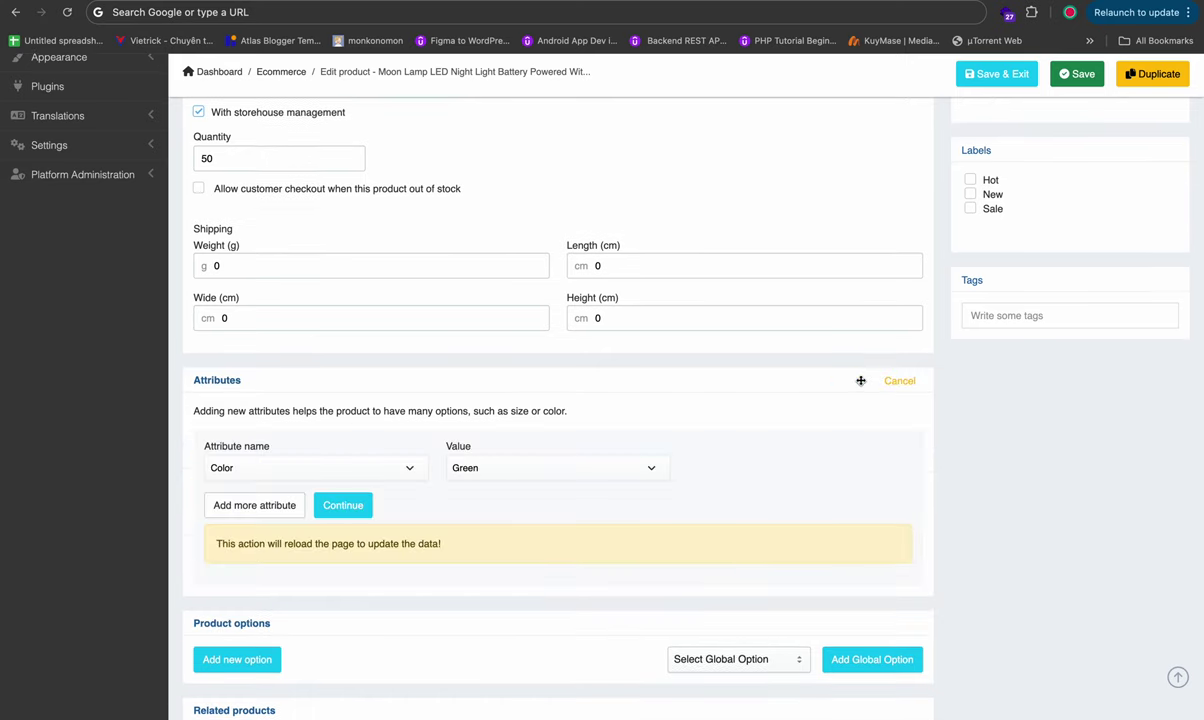
left_click(326, 470)
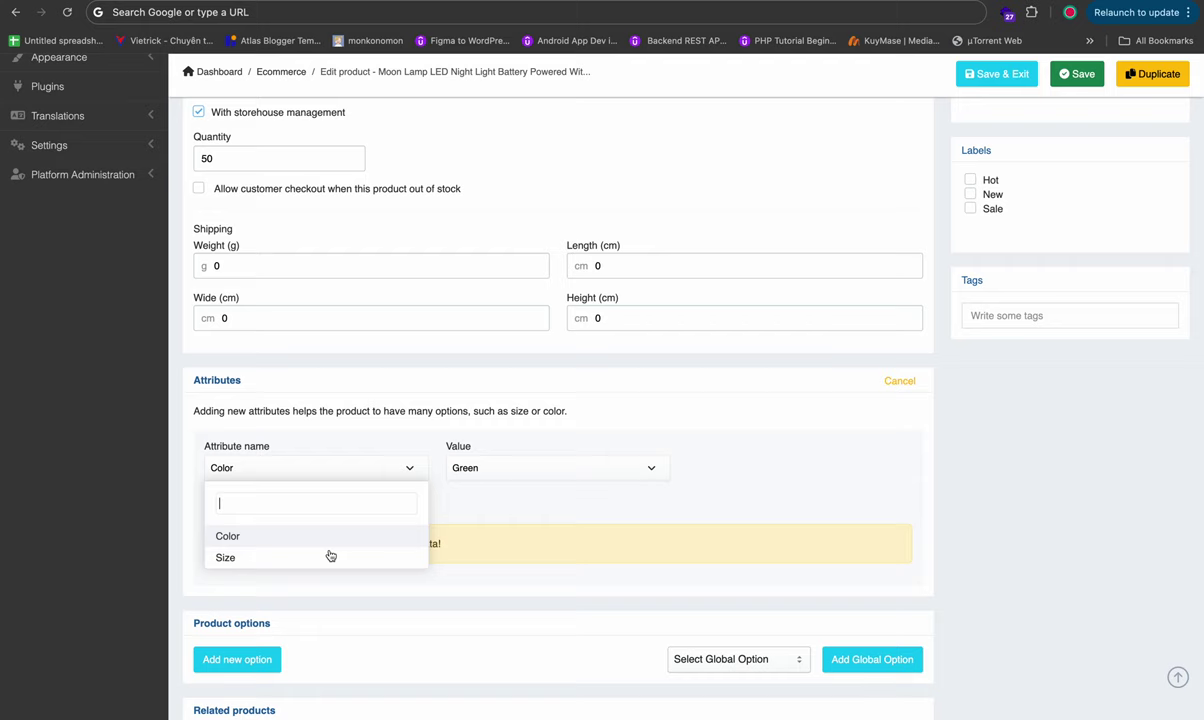
left_click(491, 468)
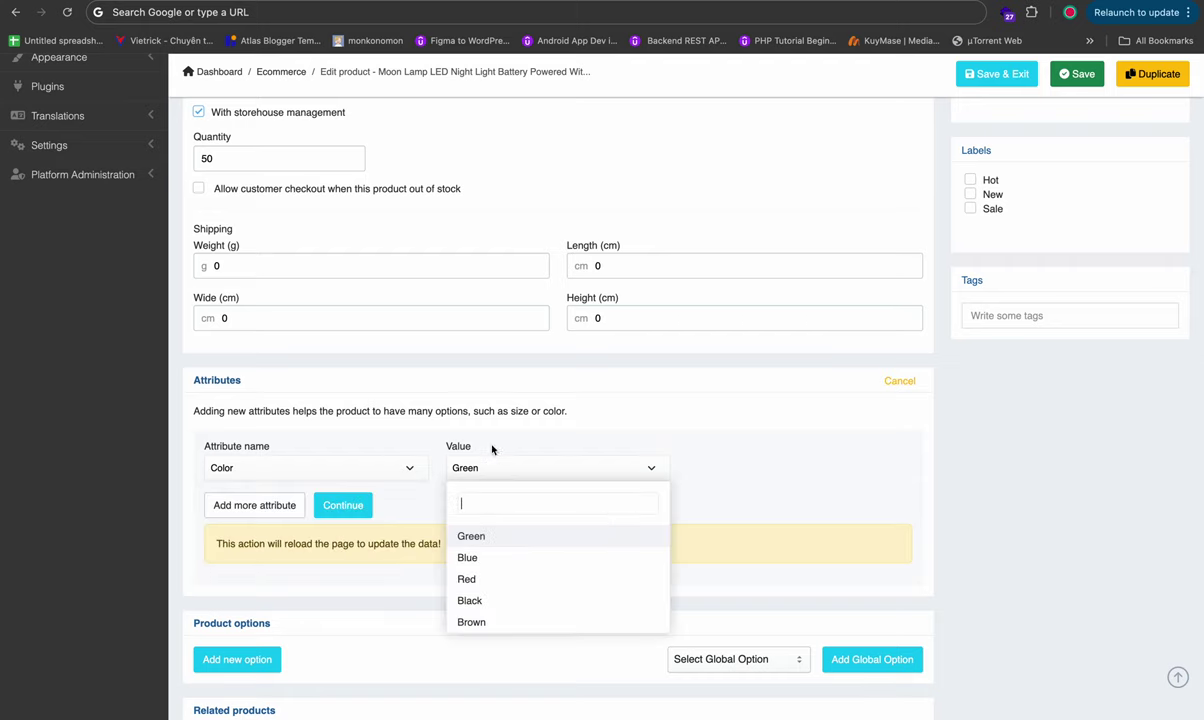
left_click(467, 415)
left_click(307, 471)
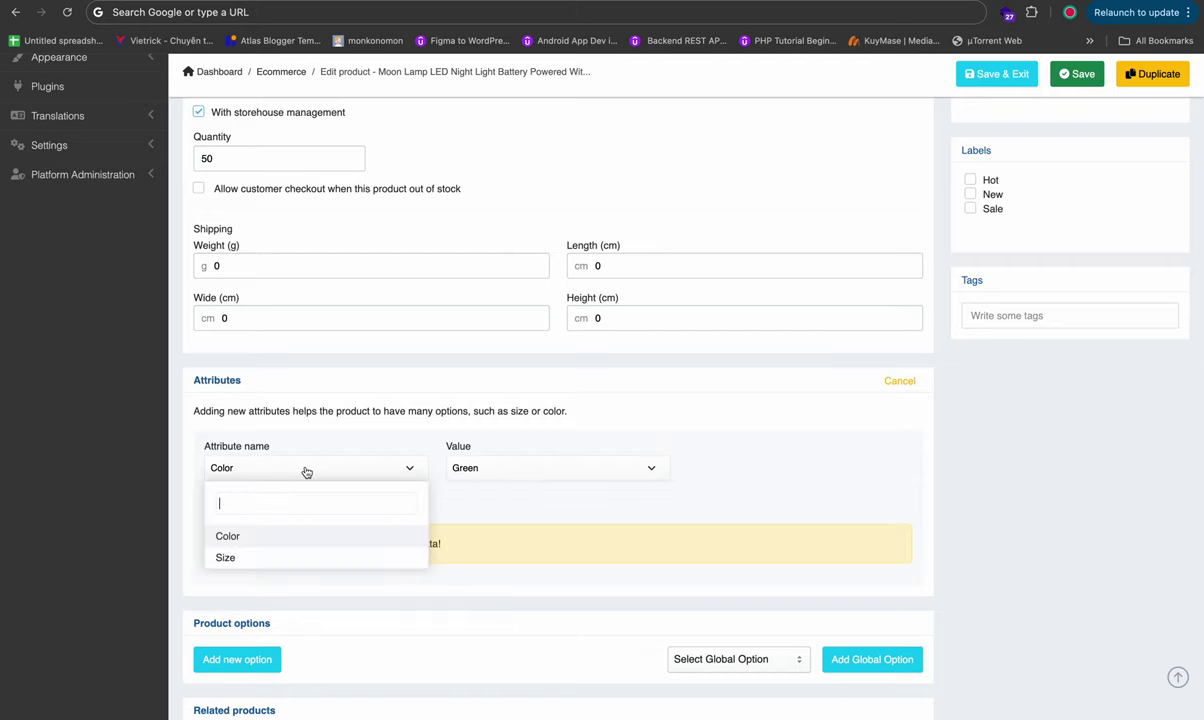
left_click(250, 536)
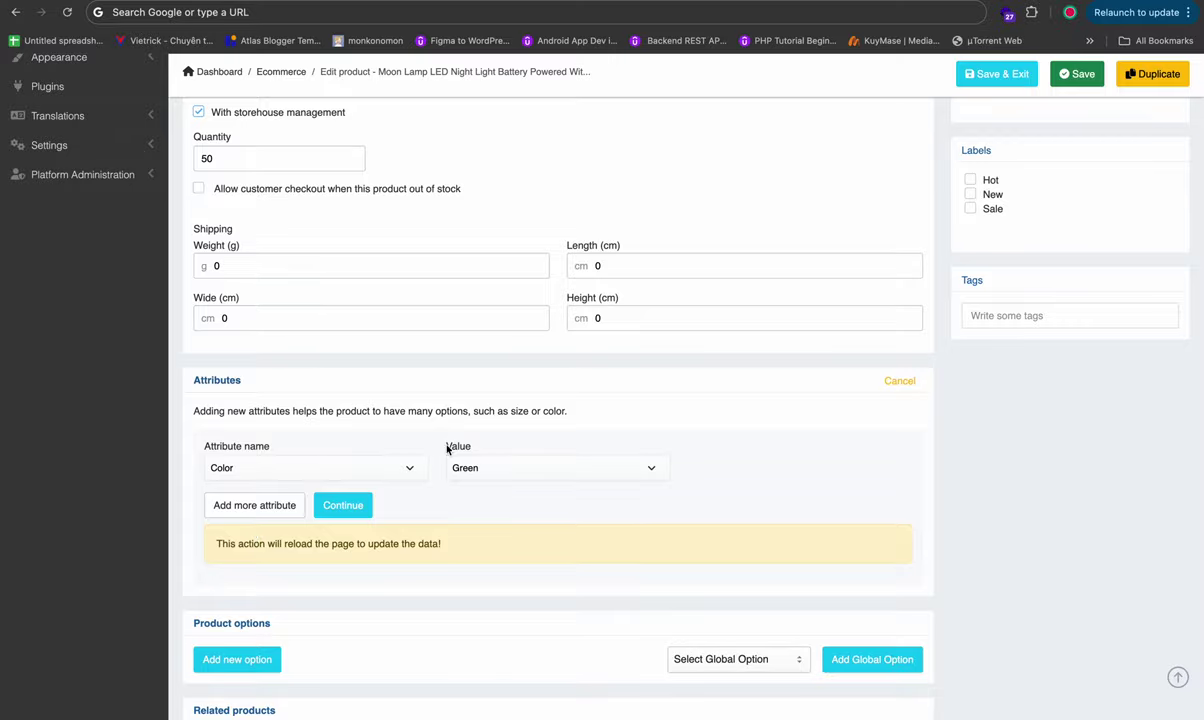
Step: Set the Color attribute's value to Brown and continue to apply it to the product
left_click(490, 470)
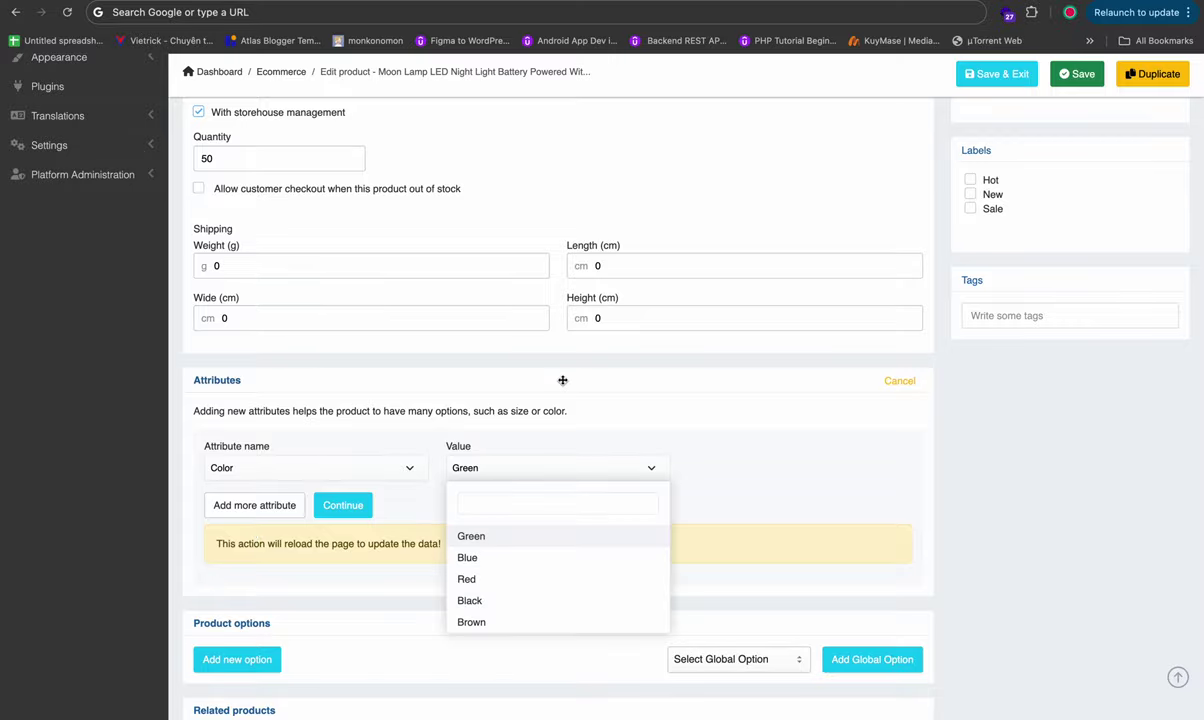
scroll(520, 460, "up", 8)
scroll(563, 383, "down", 7)
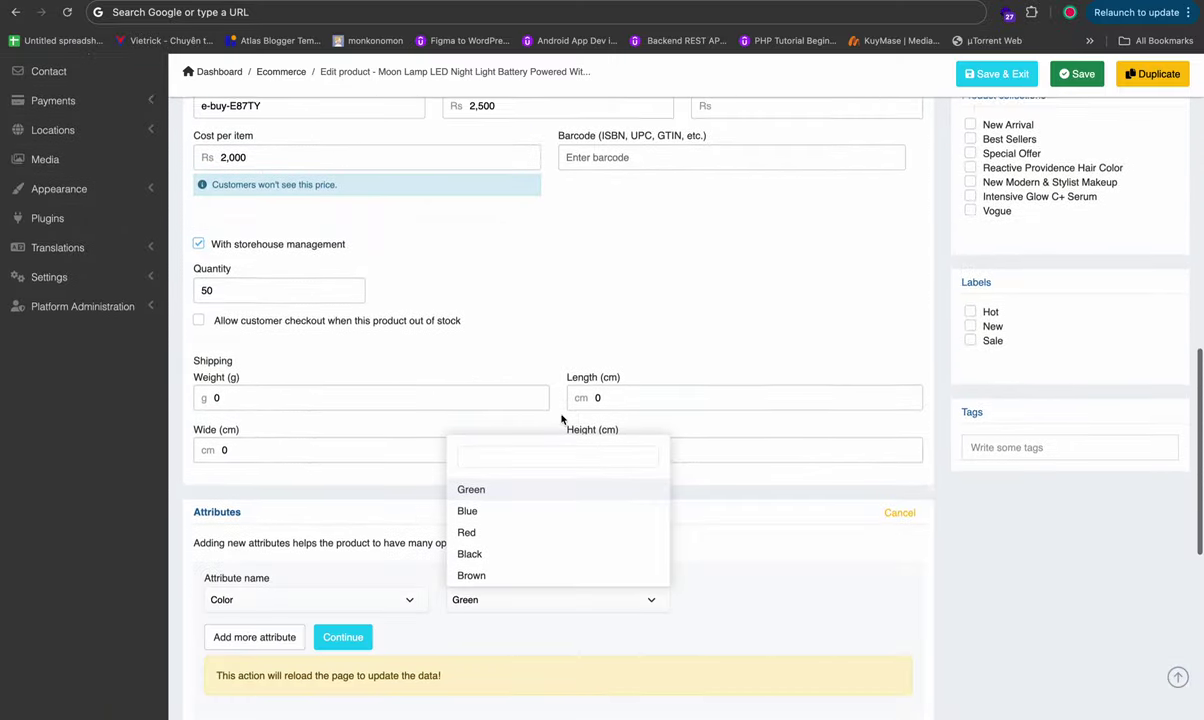
scroll(545, 400, "down", 3)
left_click(504, 382)
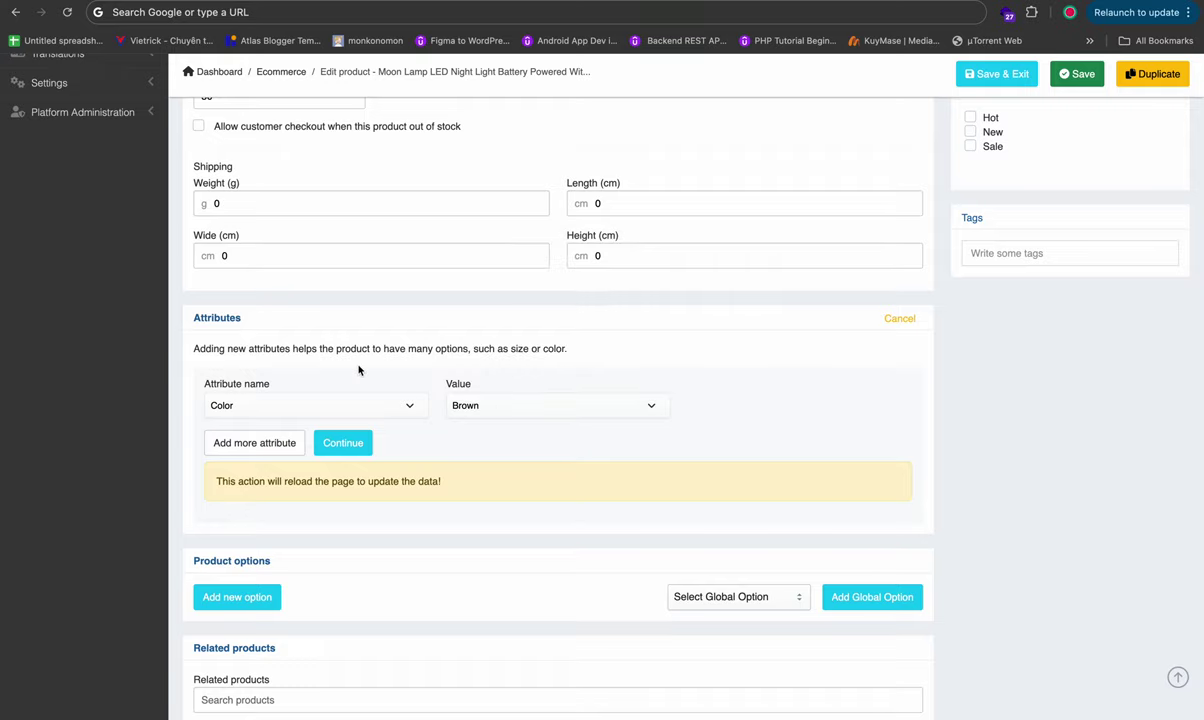
scroll(359, 370, "down", 3)
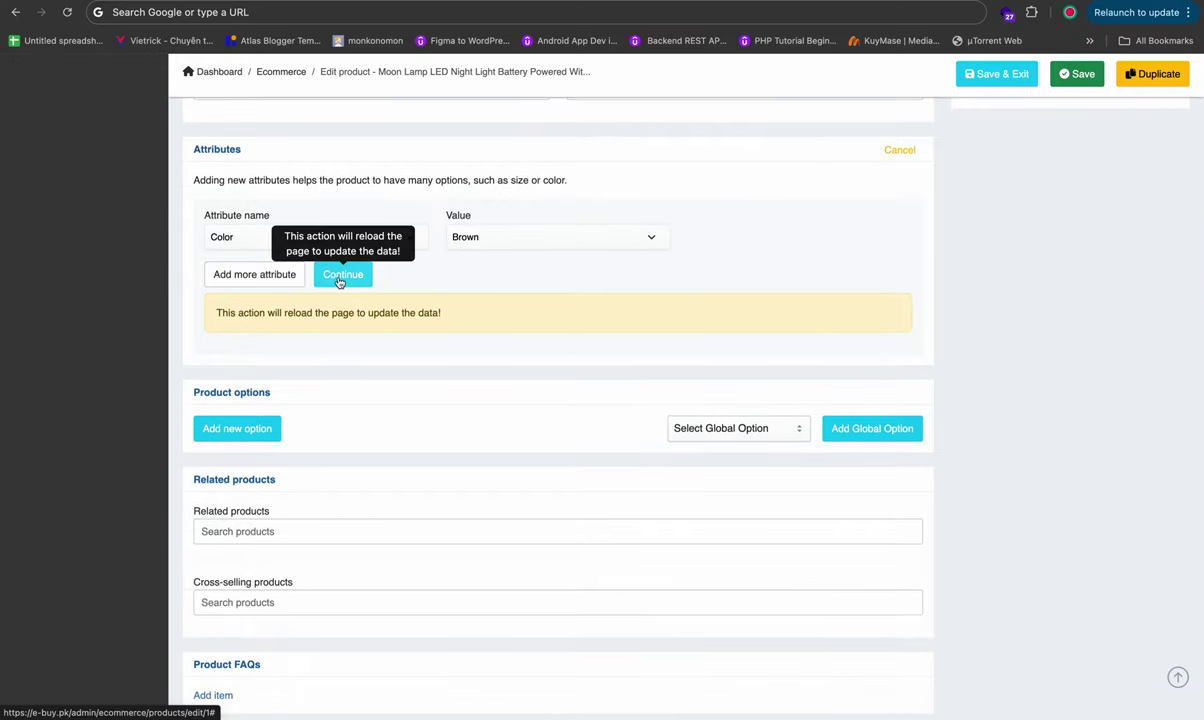
left_click(340, 278)
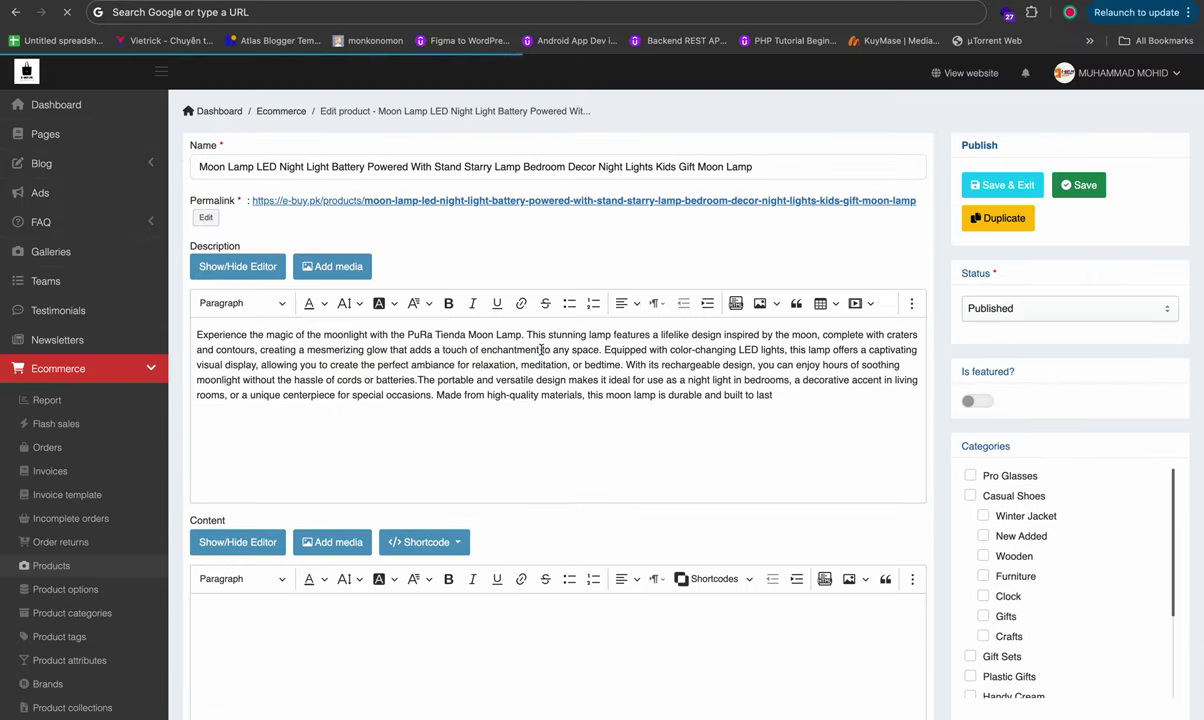
scroll(678, 379, "down", 3)
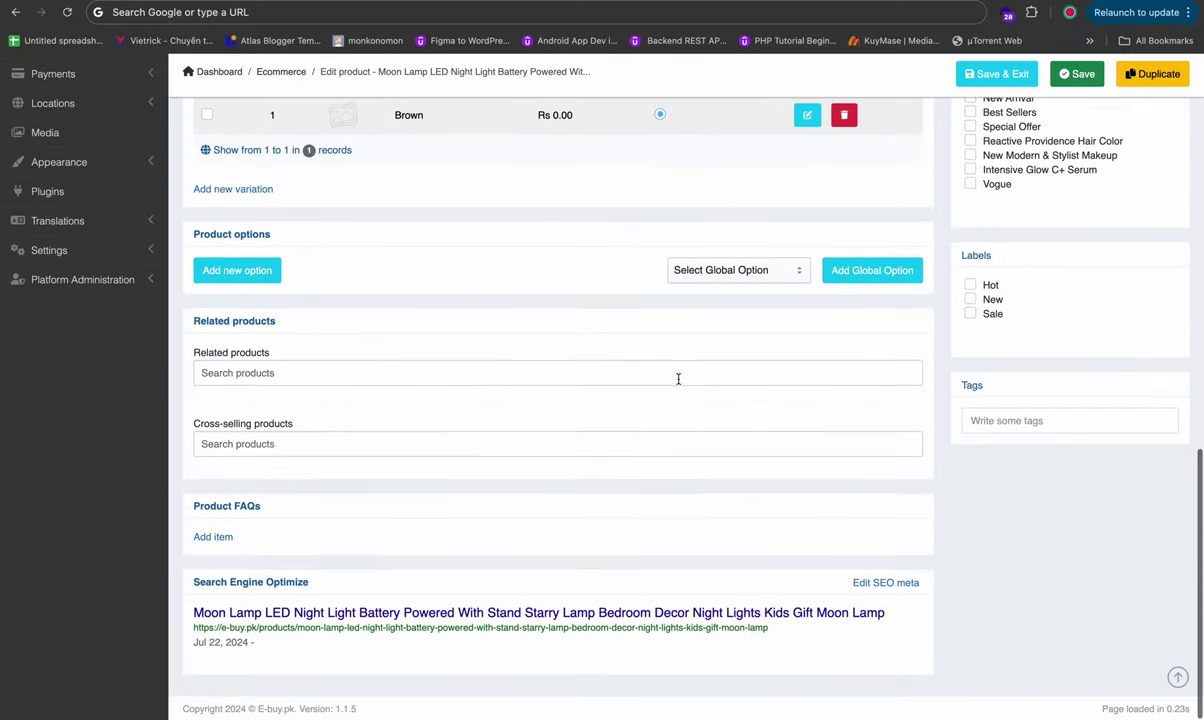
scroll(678, 379, "up", 5)
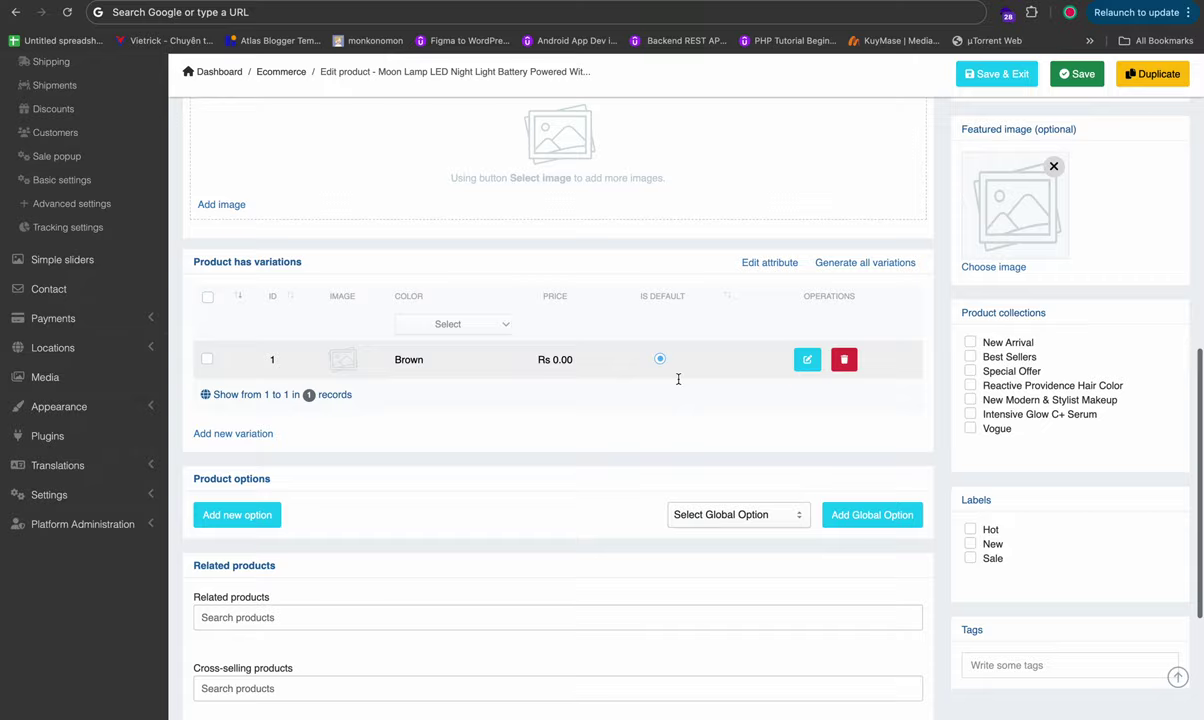
scroll(678, 380, "down", 4)
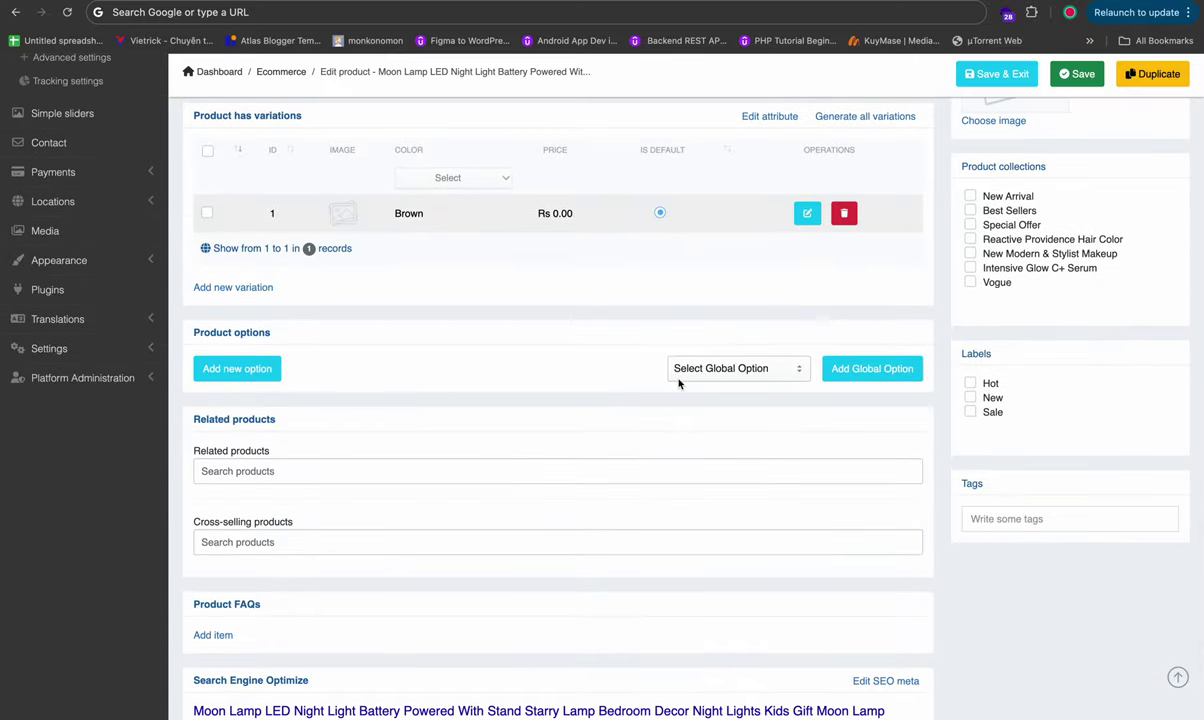
scroll(678, 381, "down", 2)
scroll(678, 379, "up", 5)
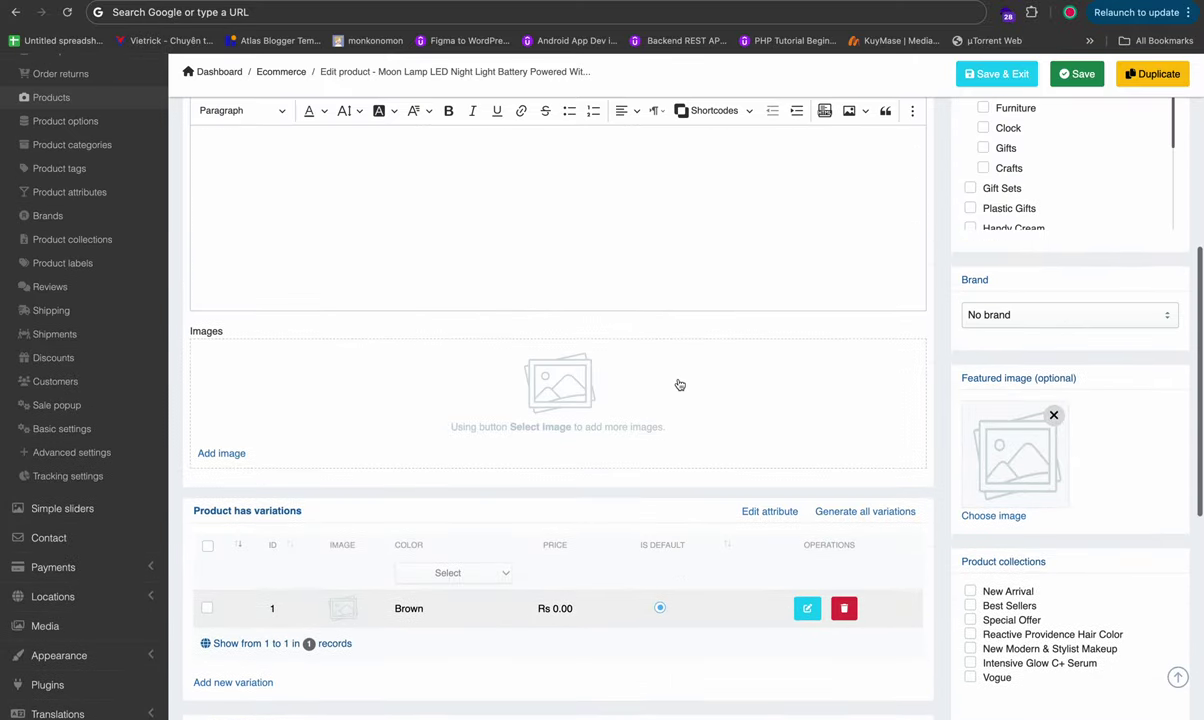
left_click(550, 383)
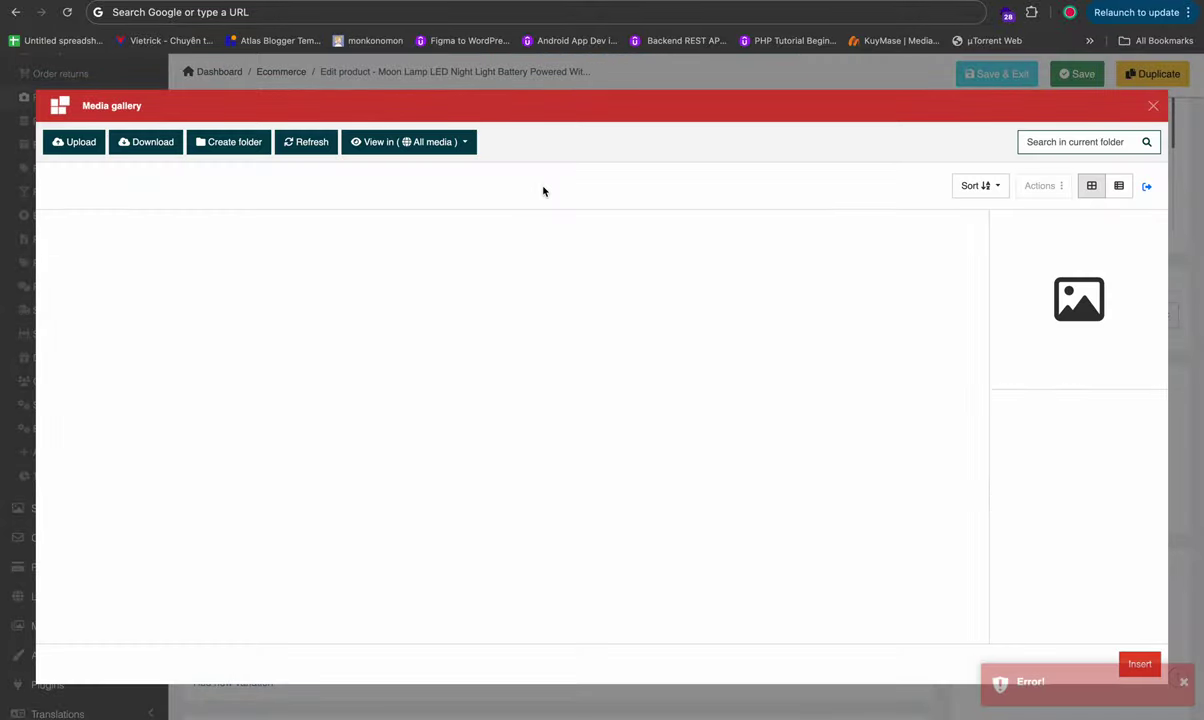
left_click(1183, 681)
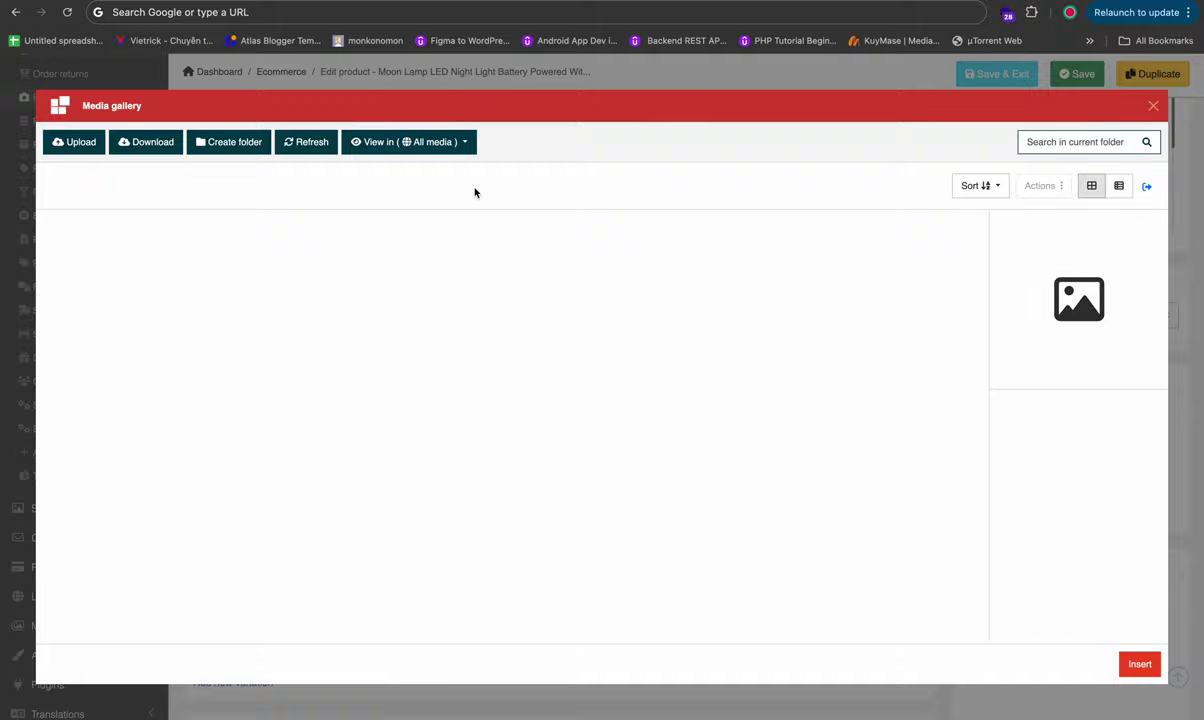
left_click(1150, 108)
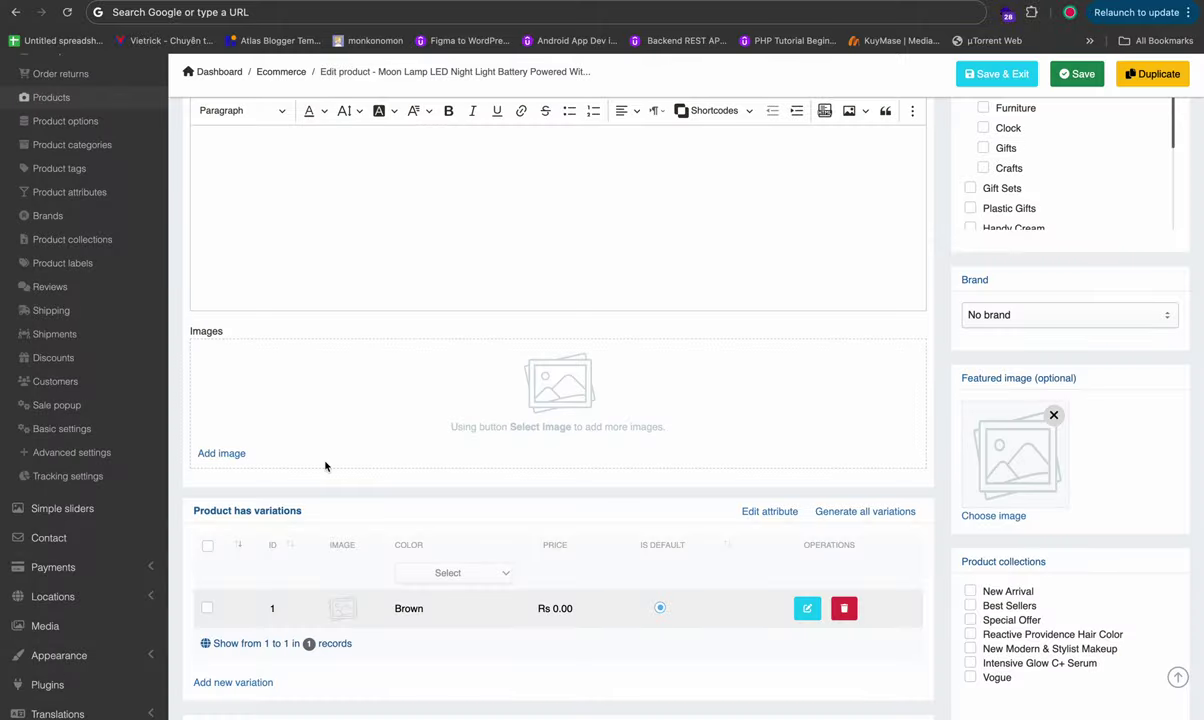
Step: Insert the three moon lamp pictures from the "our products images" media folder as the product's images
left_click(566, 390)
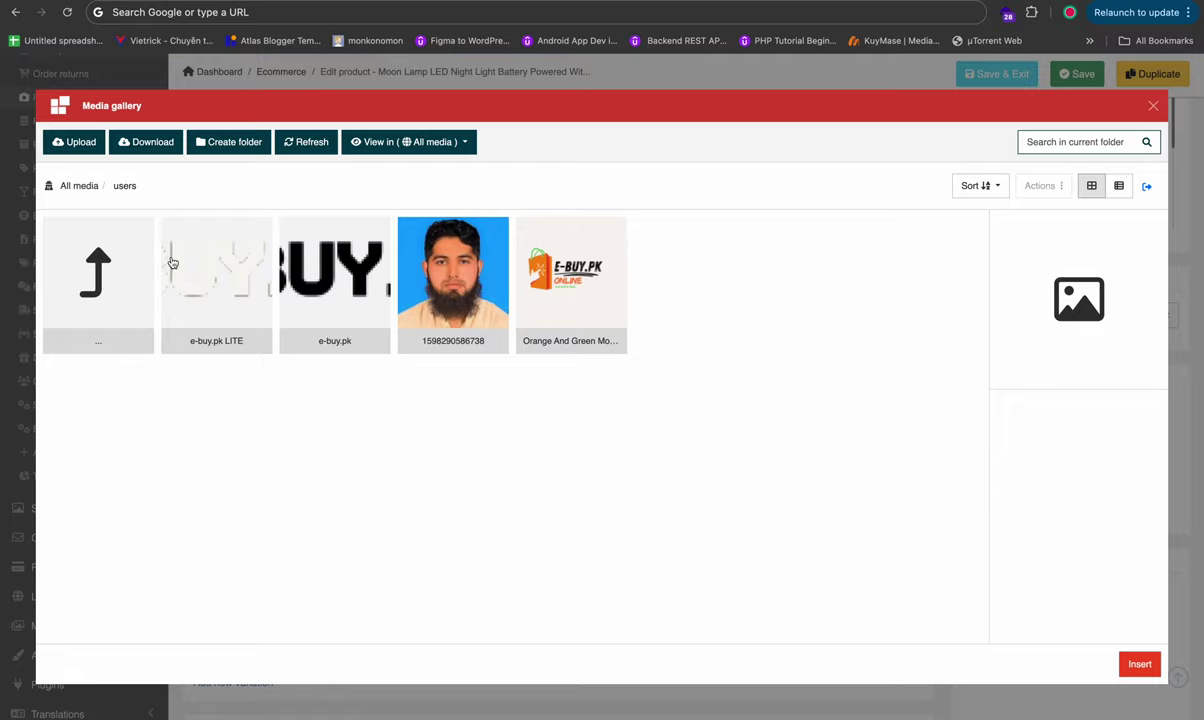
double_click(112, 255)
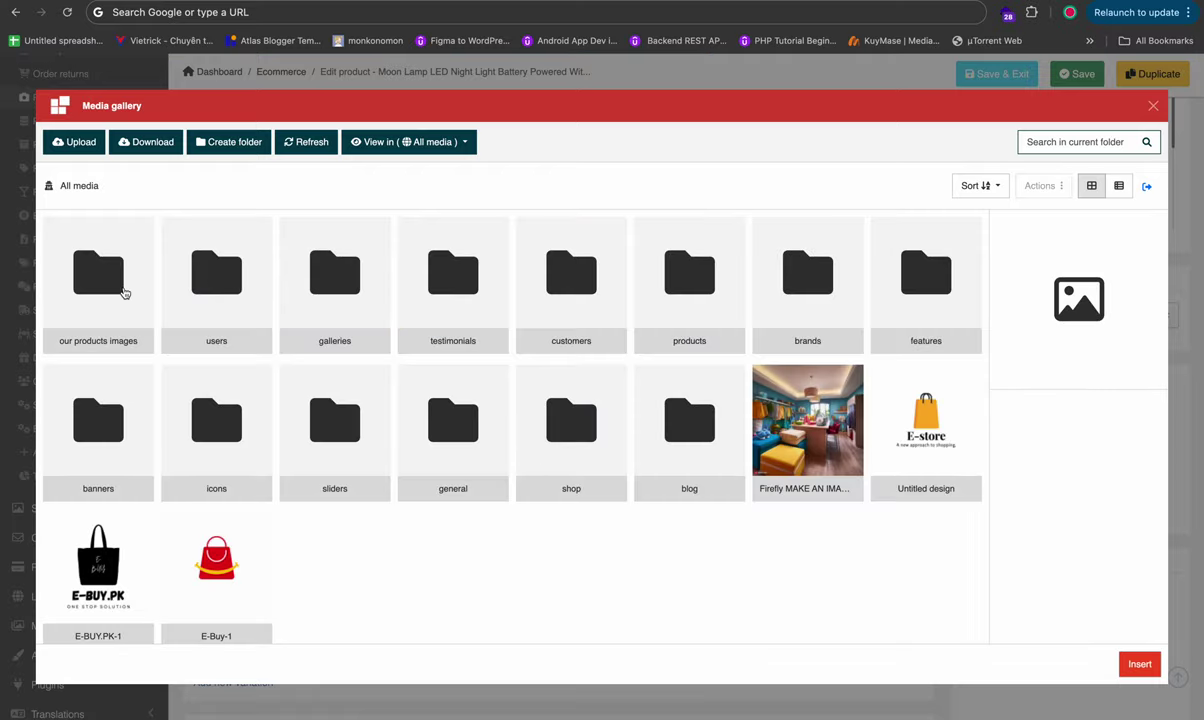
double_click(124, 292)
left_click(232, 253)
left_click(305, 262)
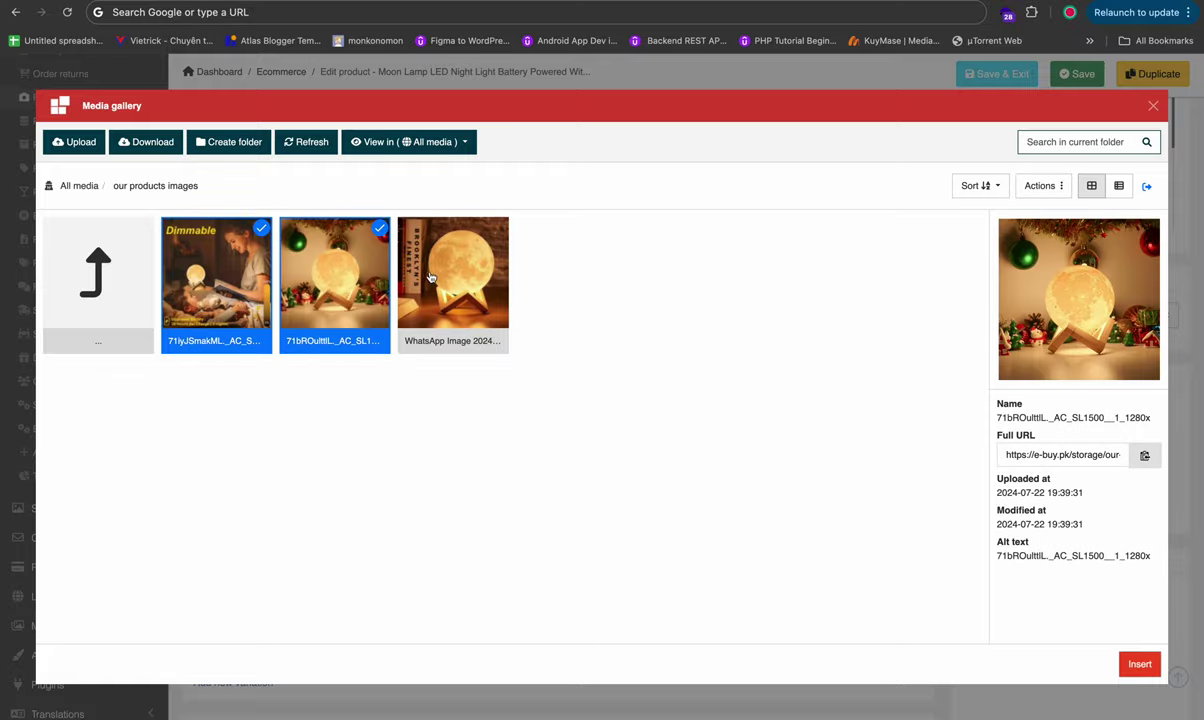
left_click(431, 277)
left_click(1140, 663)
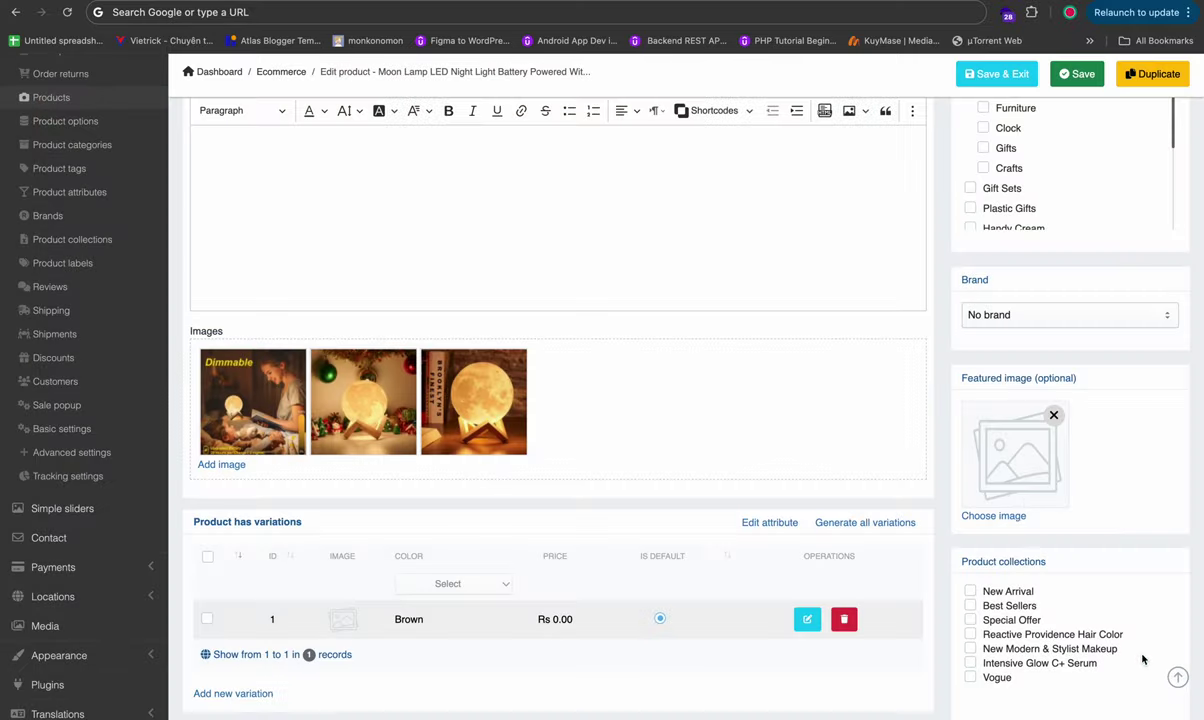
Step: Set the featured image to the moon lamp picture whose file name begins with "WhatsApp Image 2024"
left_click(1007, 514)
left_click(476, 262)
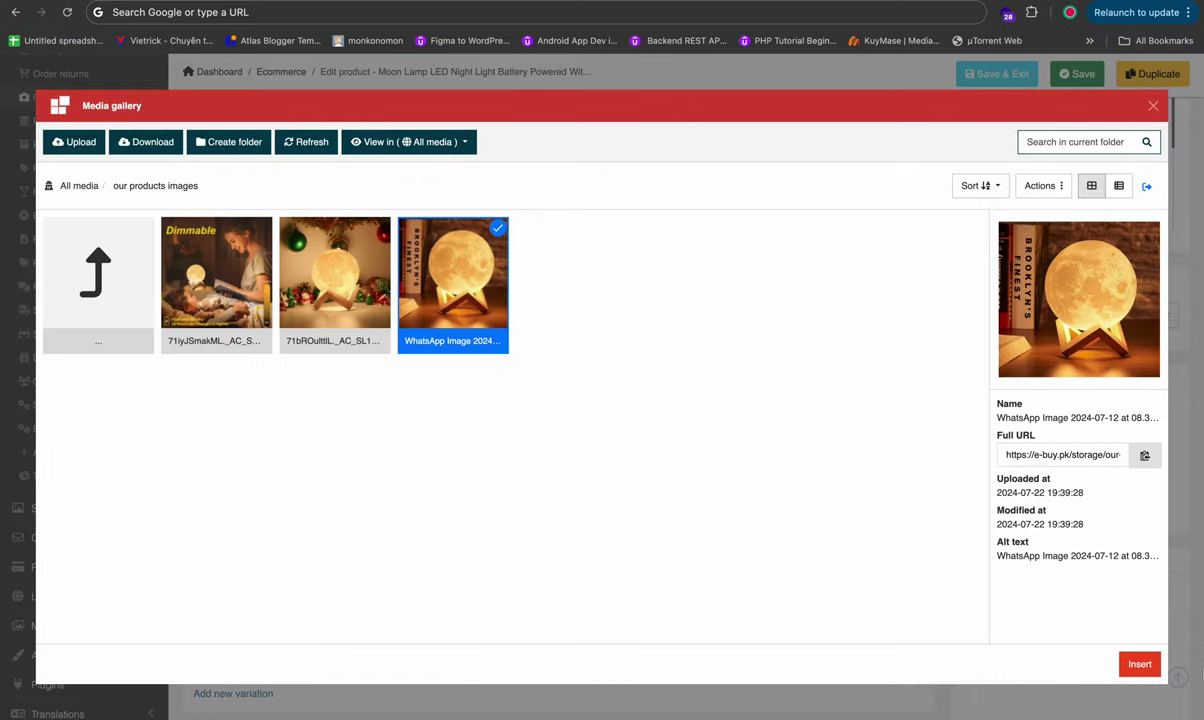
left_click(1140, 664)
Step: Save the product and go to its variations table
scroll(645, 342, "up", 5)
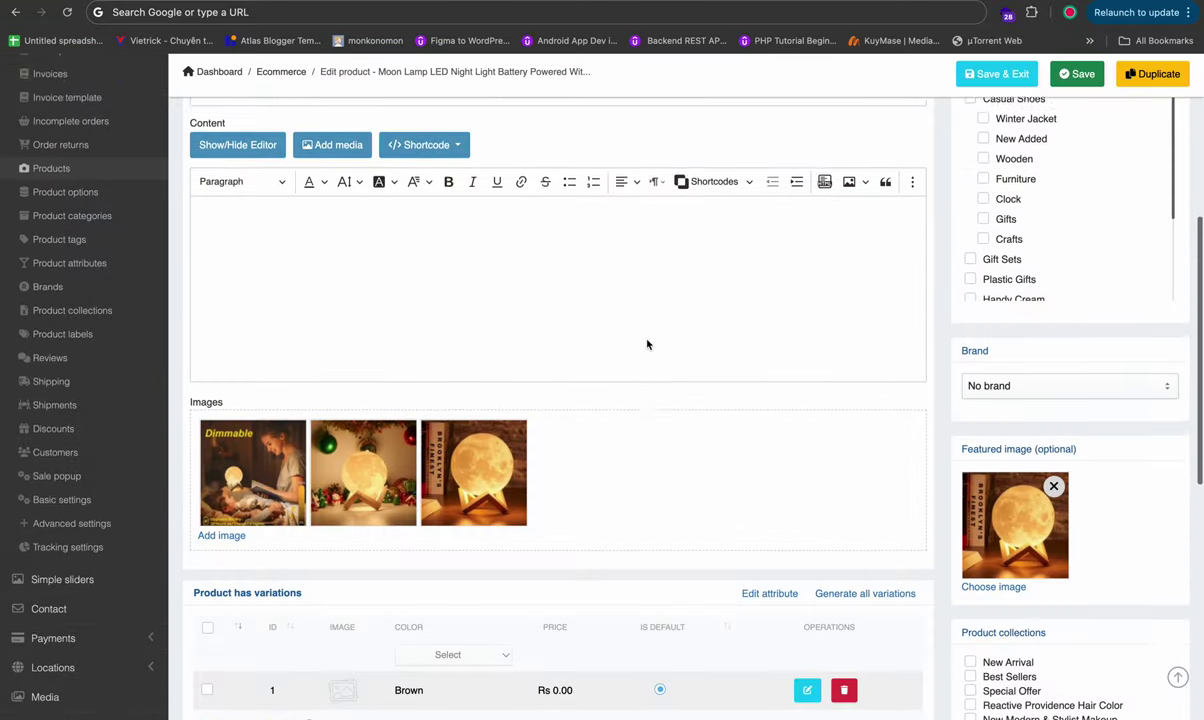
left_click(1075, 189)
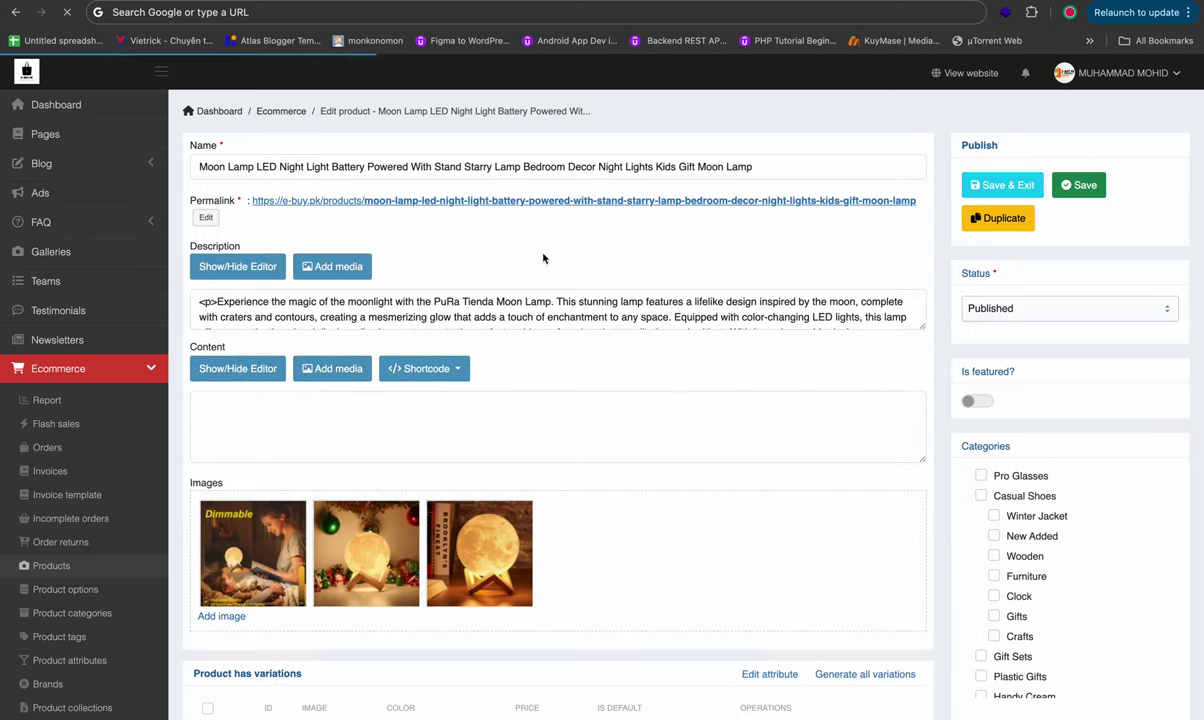
scroll(593, 341, "down", 6)
scroll(593, 341, "down", 5)
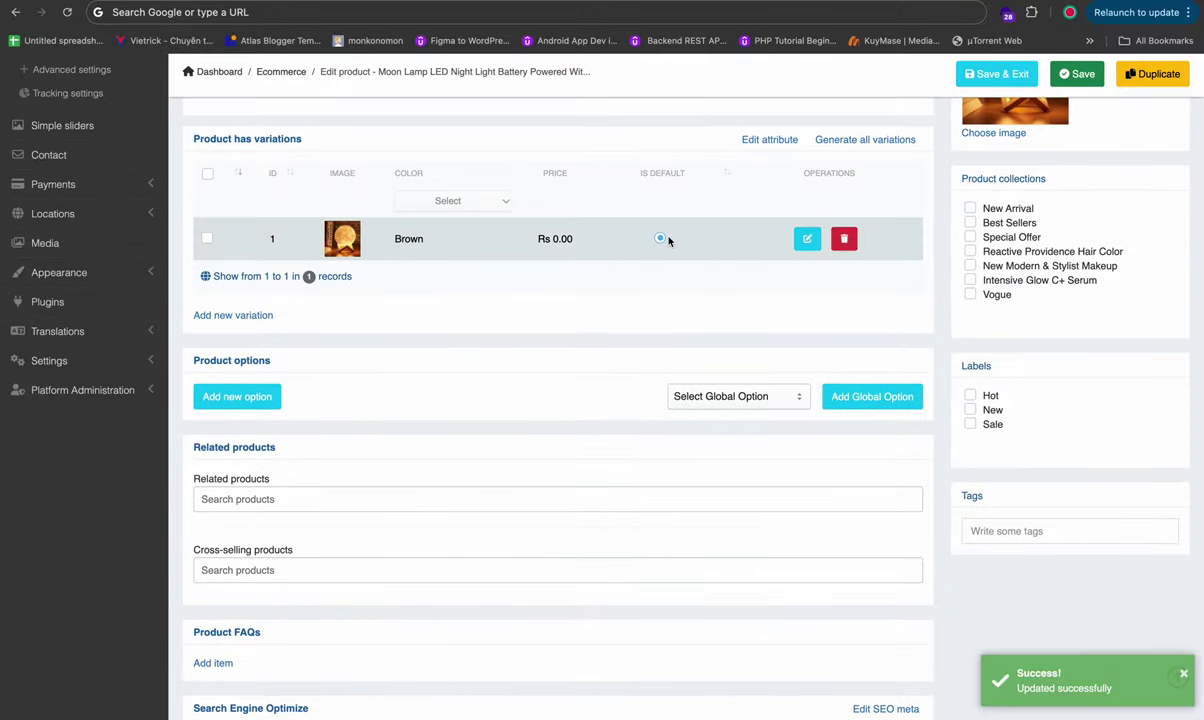
left_click(459, 201)
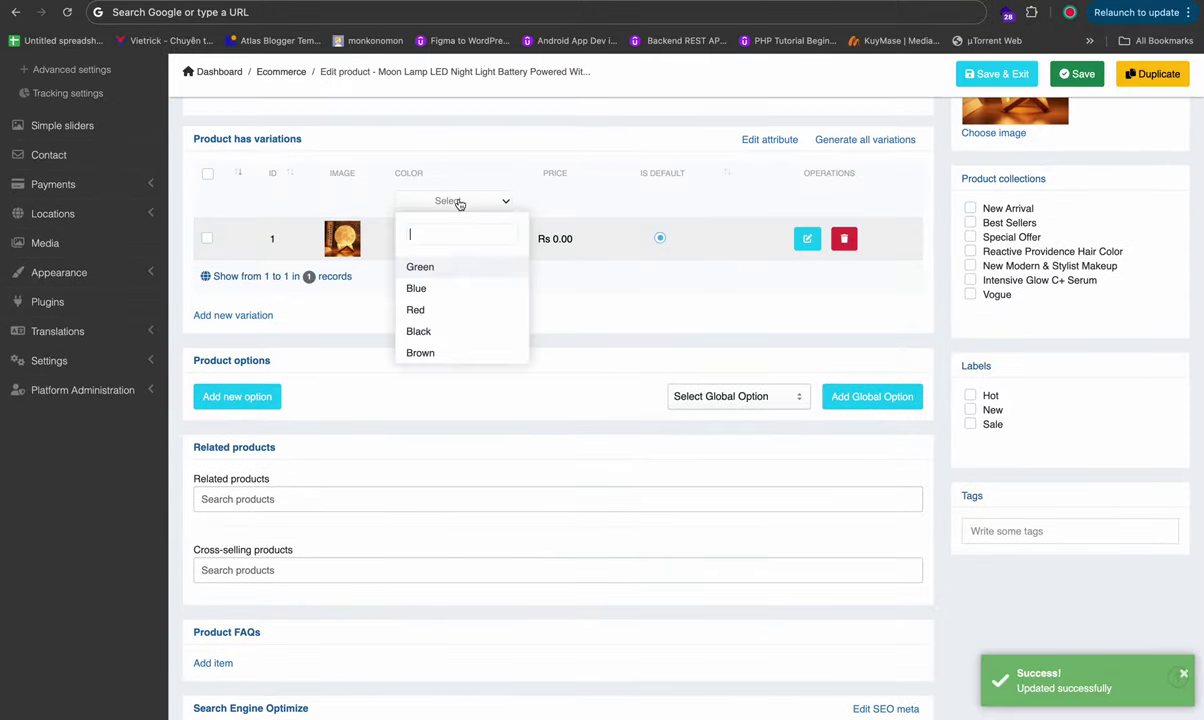
left_click(472, 175)
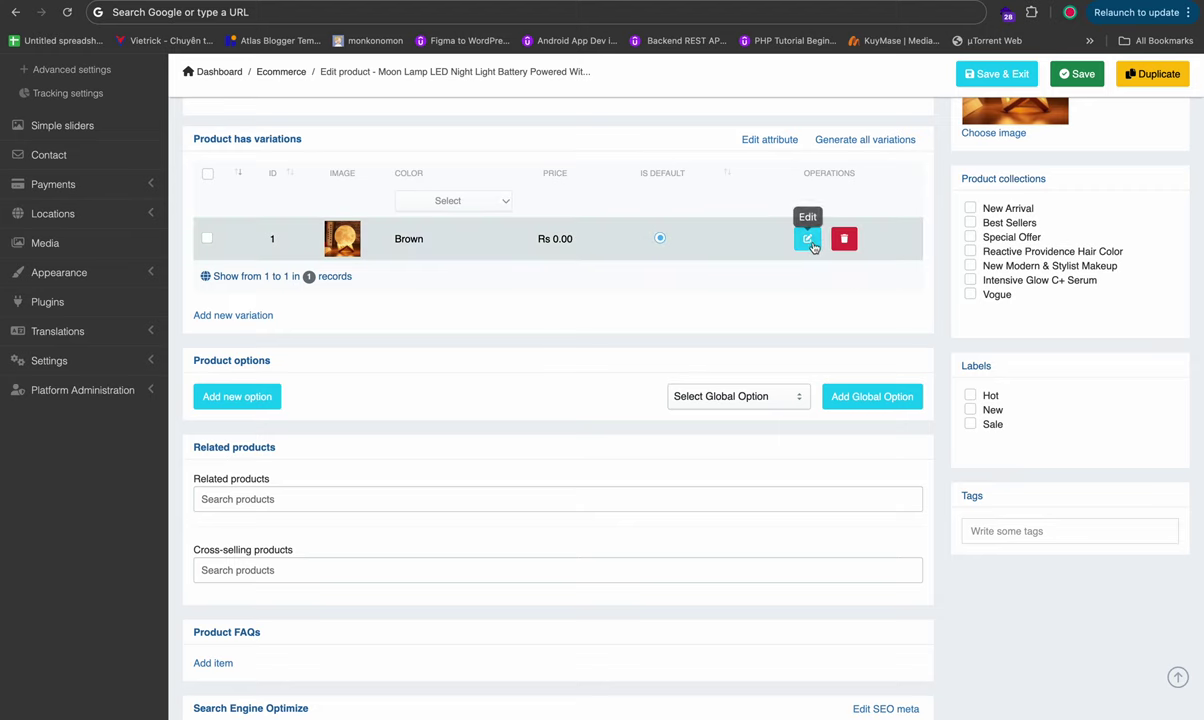
left_click(229, 317)
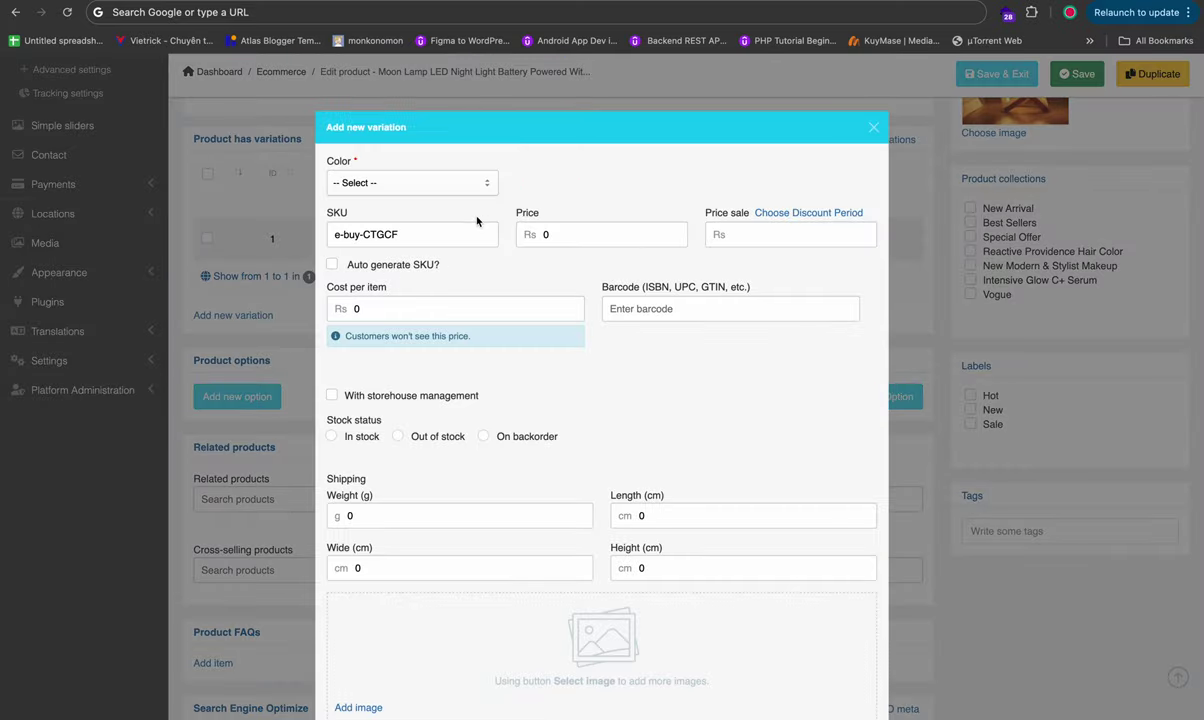
scroll(476, 221, "down", 2)
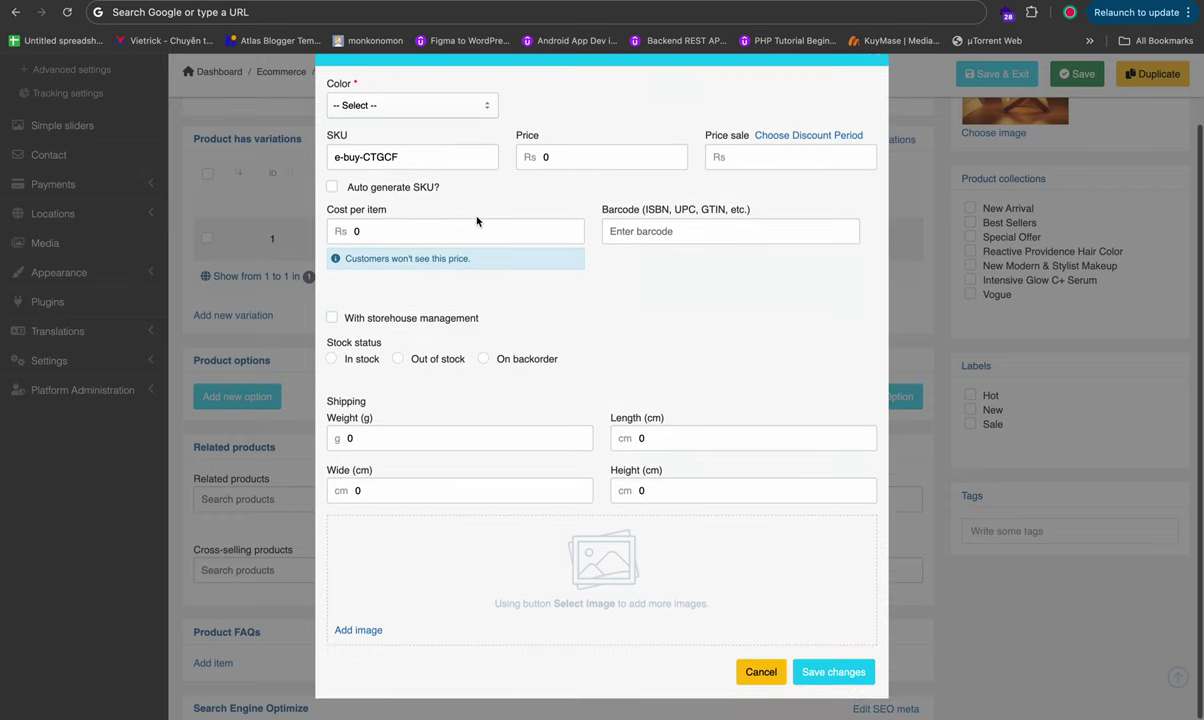
left_click(402, 110)
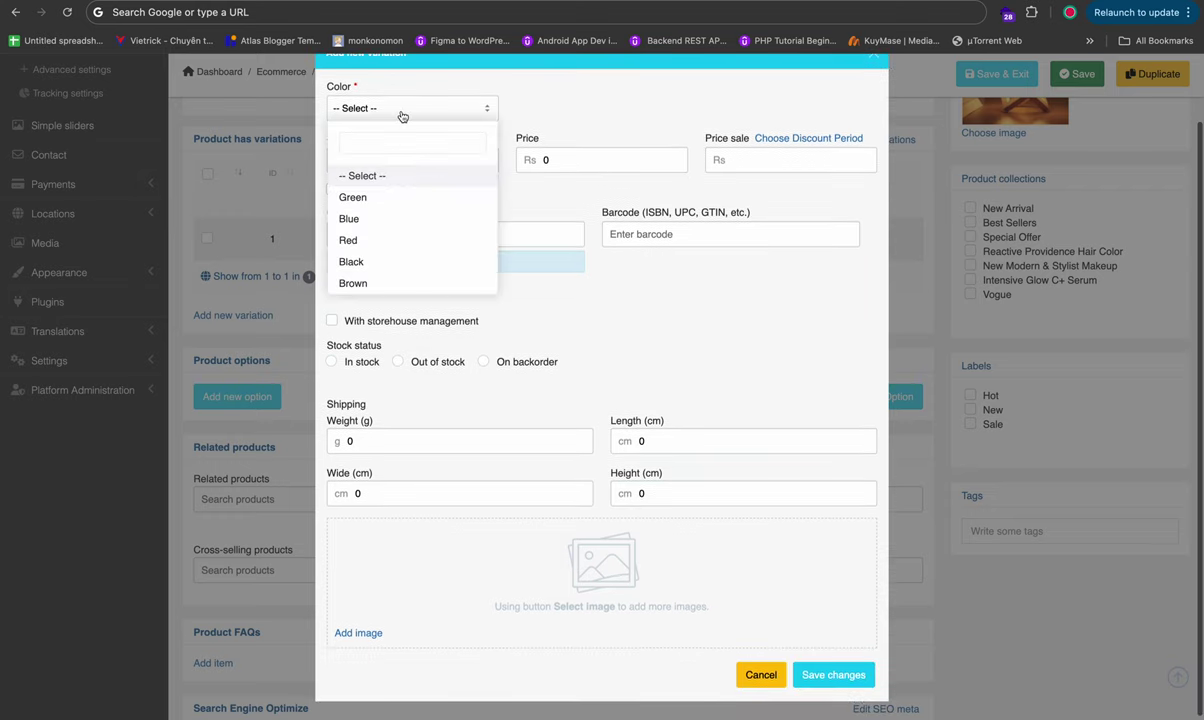
left_click(667, 317)
left_click(761, 675)
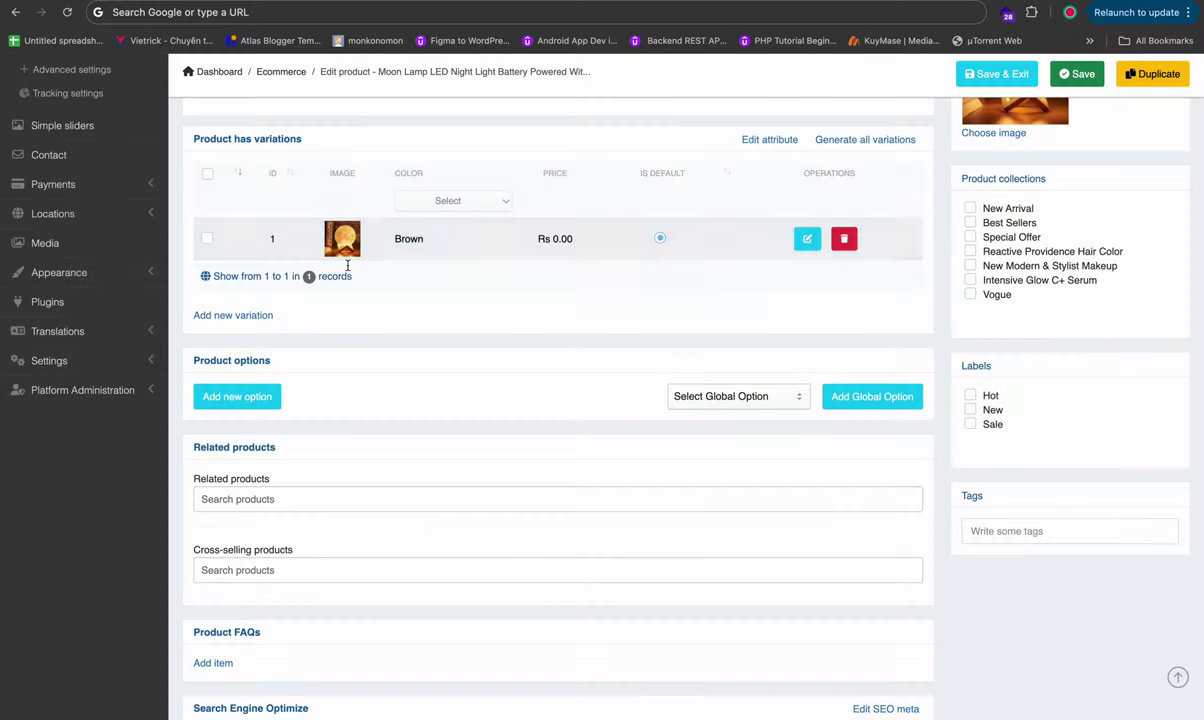
Step: Edit the Brown variation, setting its price to Rs 2,500 and cost per item to Rs 2,000, and save the changes
left_click(806, 241)
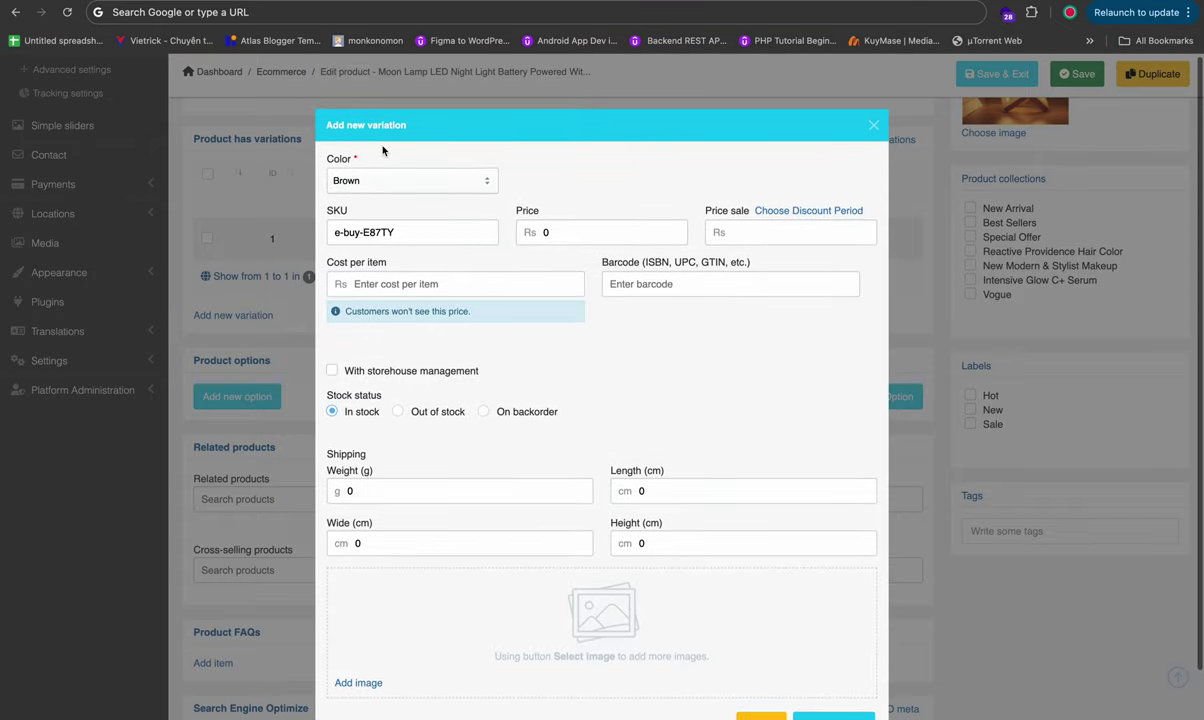
left_click(390, 179)
left_click(571, 168)
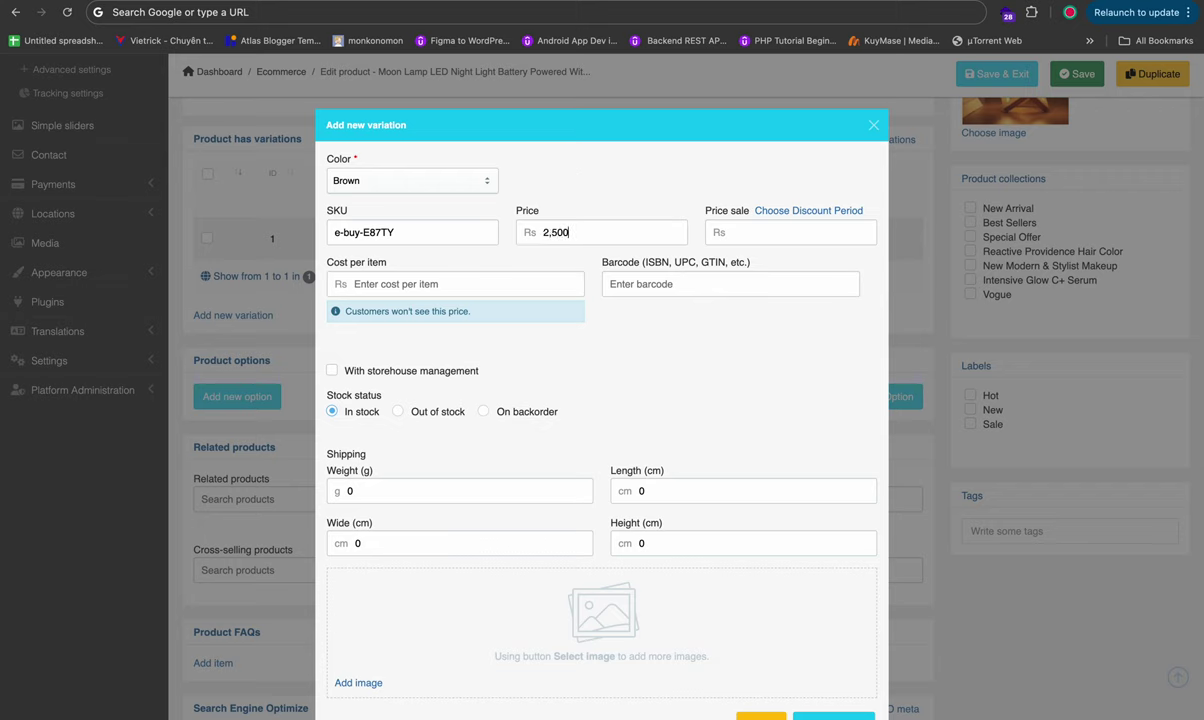
left_click(802, 232)
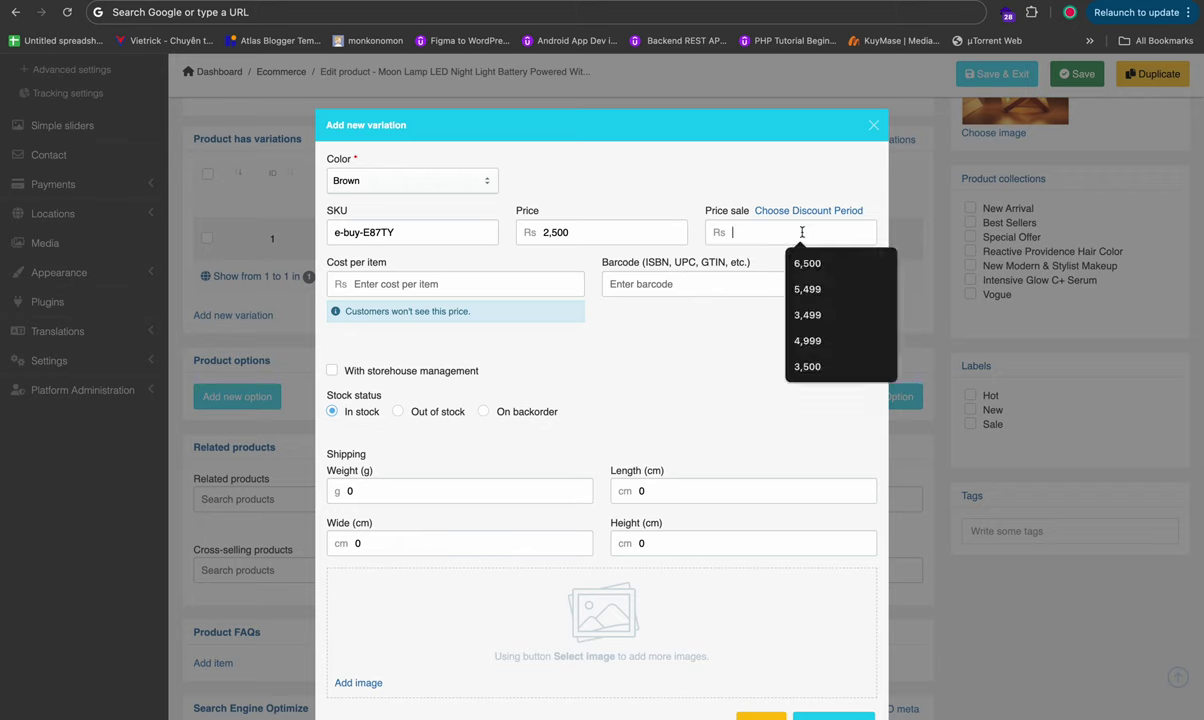
left_click(584, 176)
left_click(464, 289)
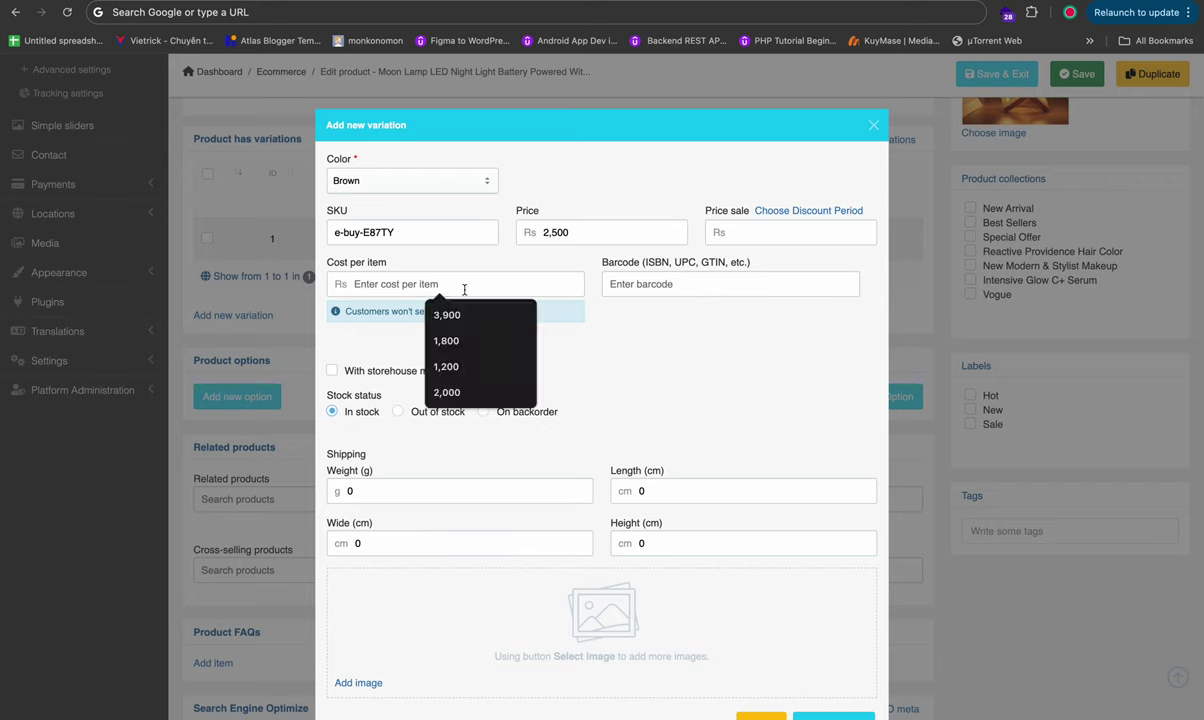
left_click(468, 393)
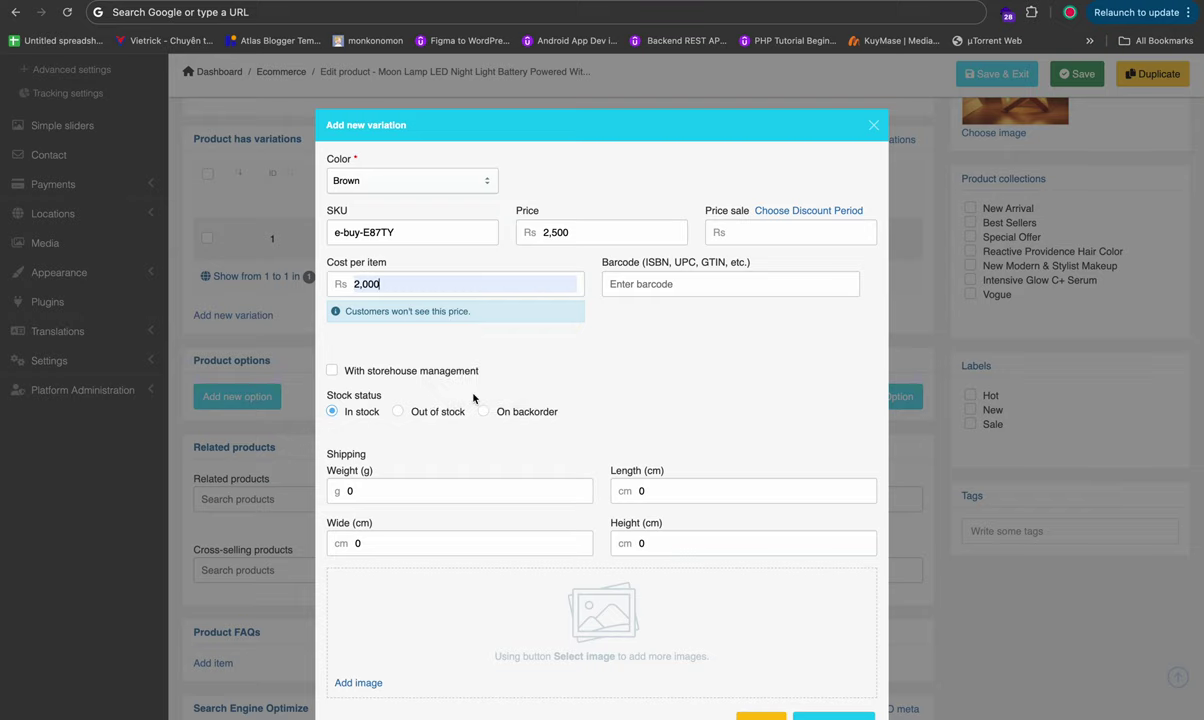
scroll(400, 387, "down", 1)
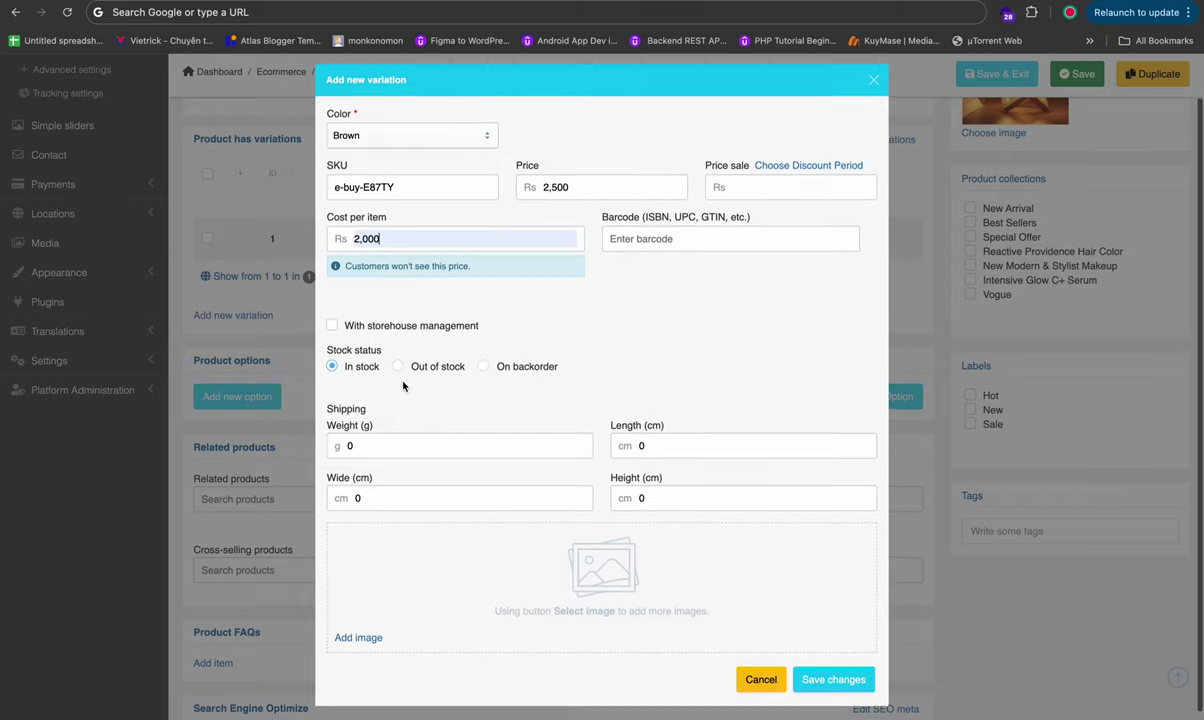
left_click(820, 664)
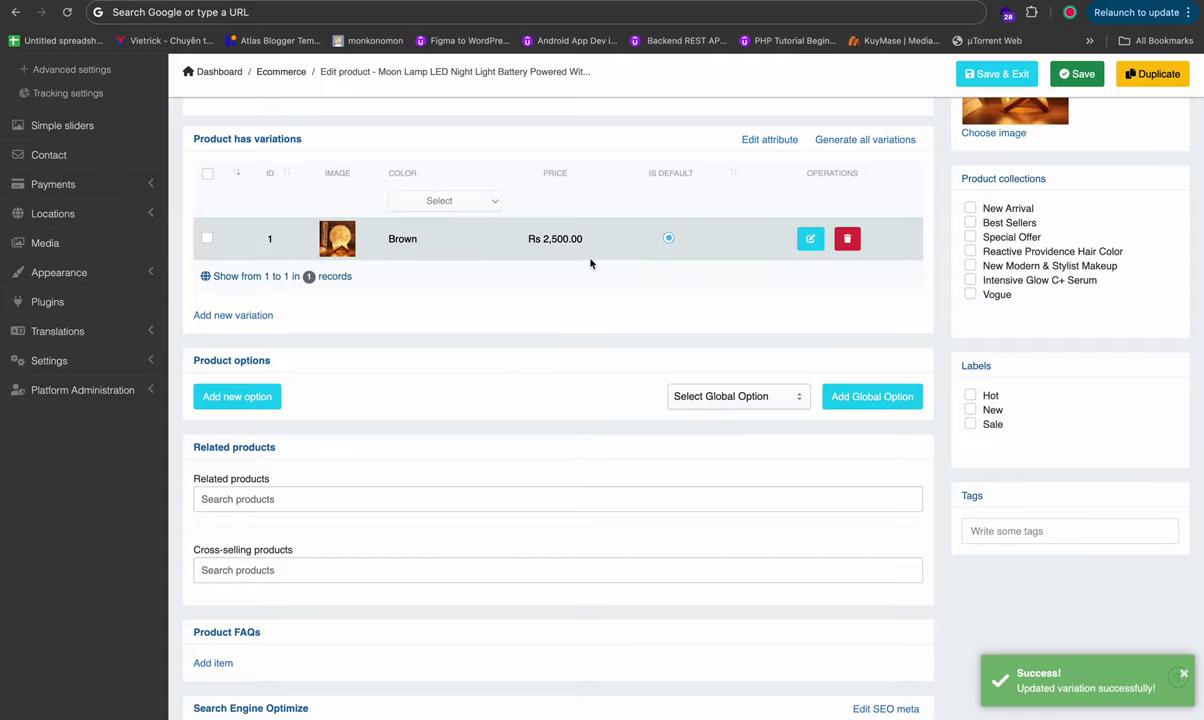
scroll(560, 238, "up", 5)
scroll(546, 330, "down", 6)
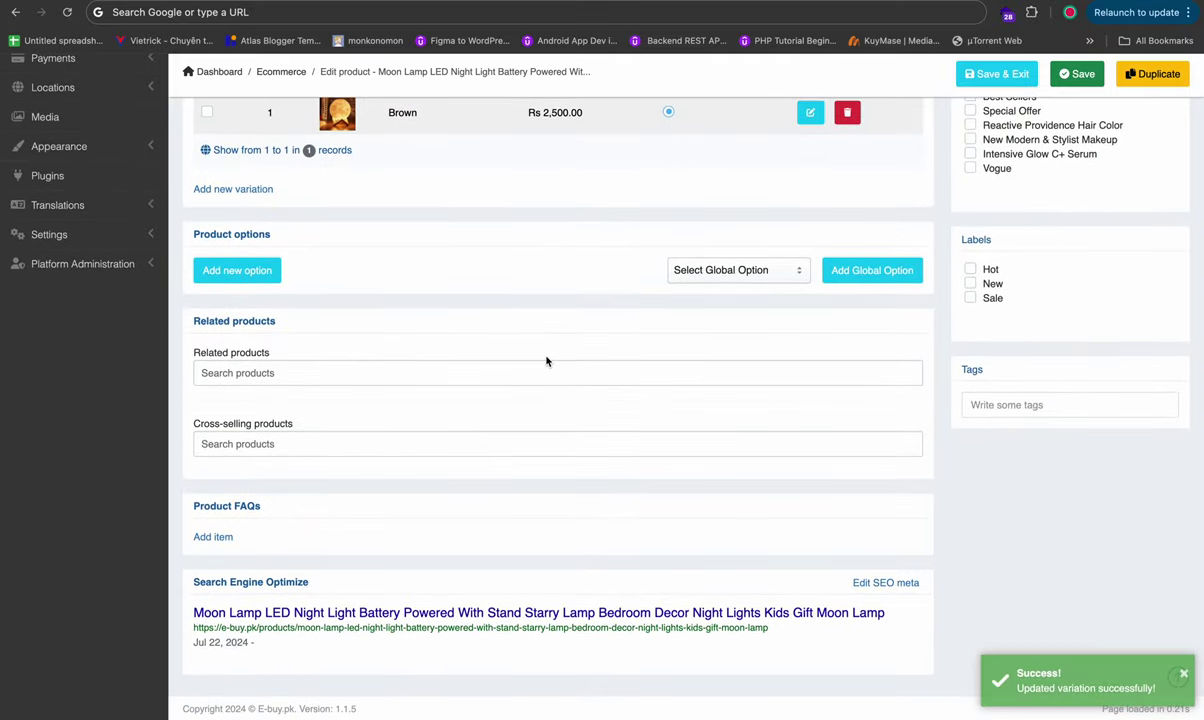
scroll(555, 308, "up", 2)
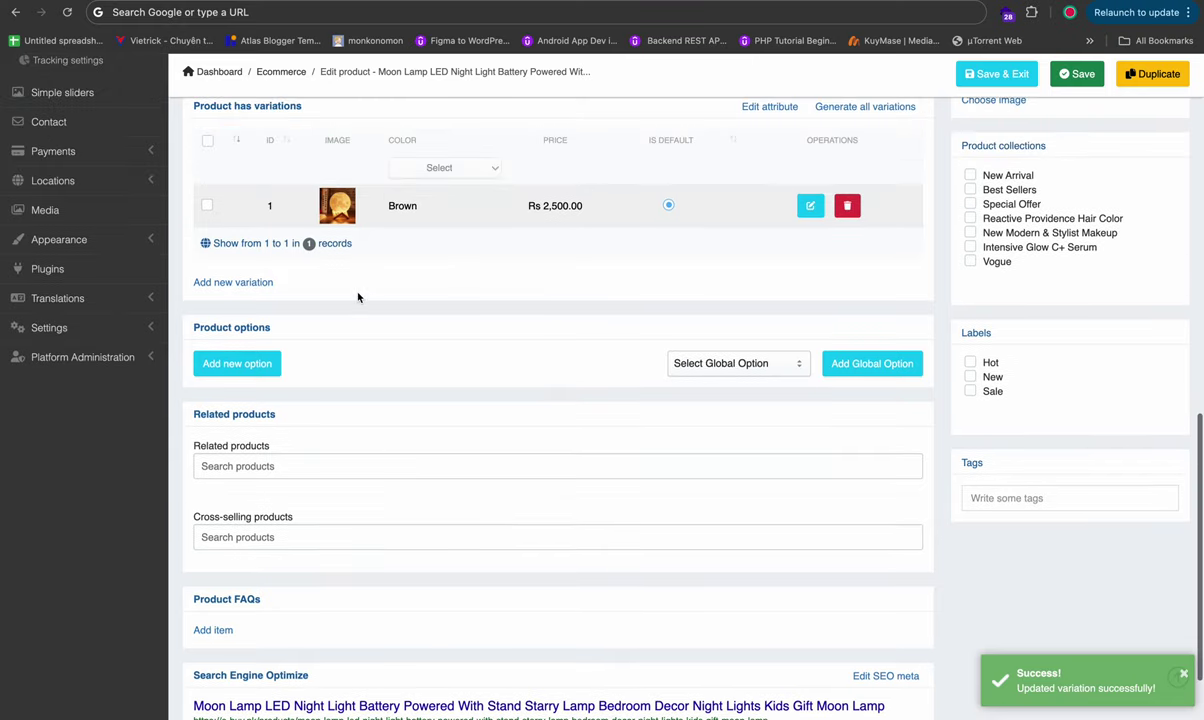
left_click(223, 279)
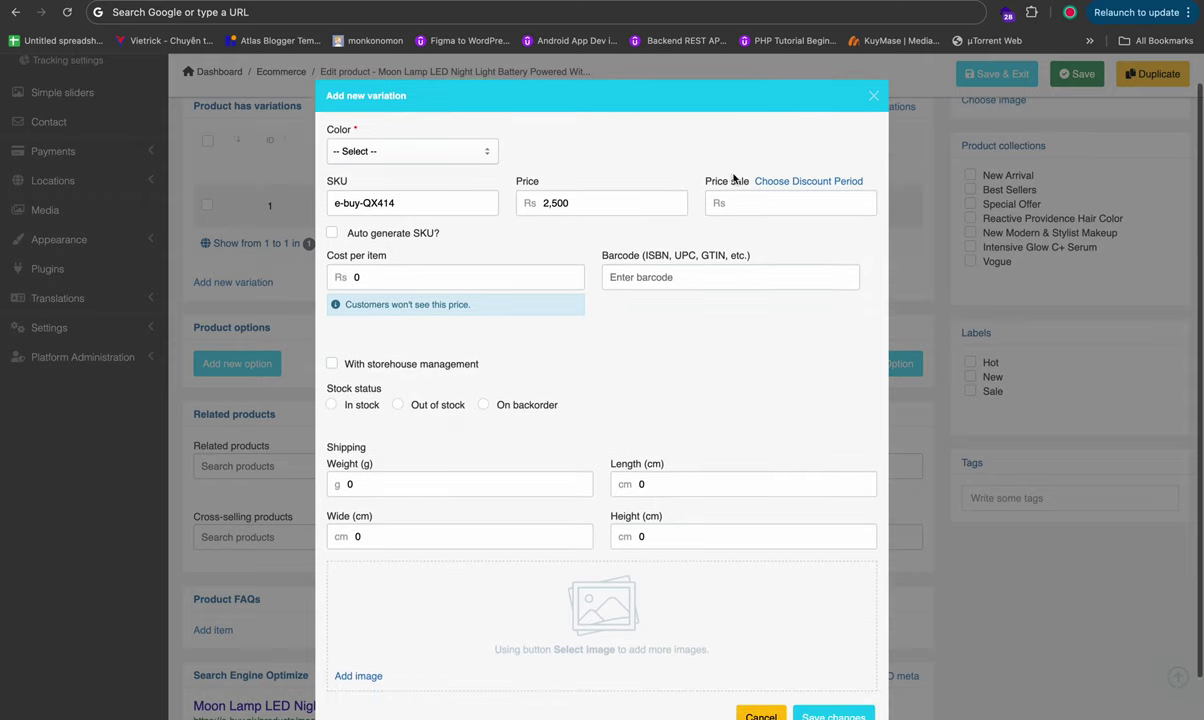
left_click(739, 200)
left_click(406, 270)
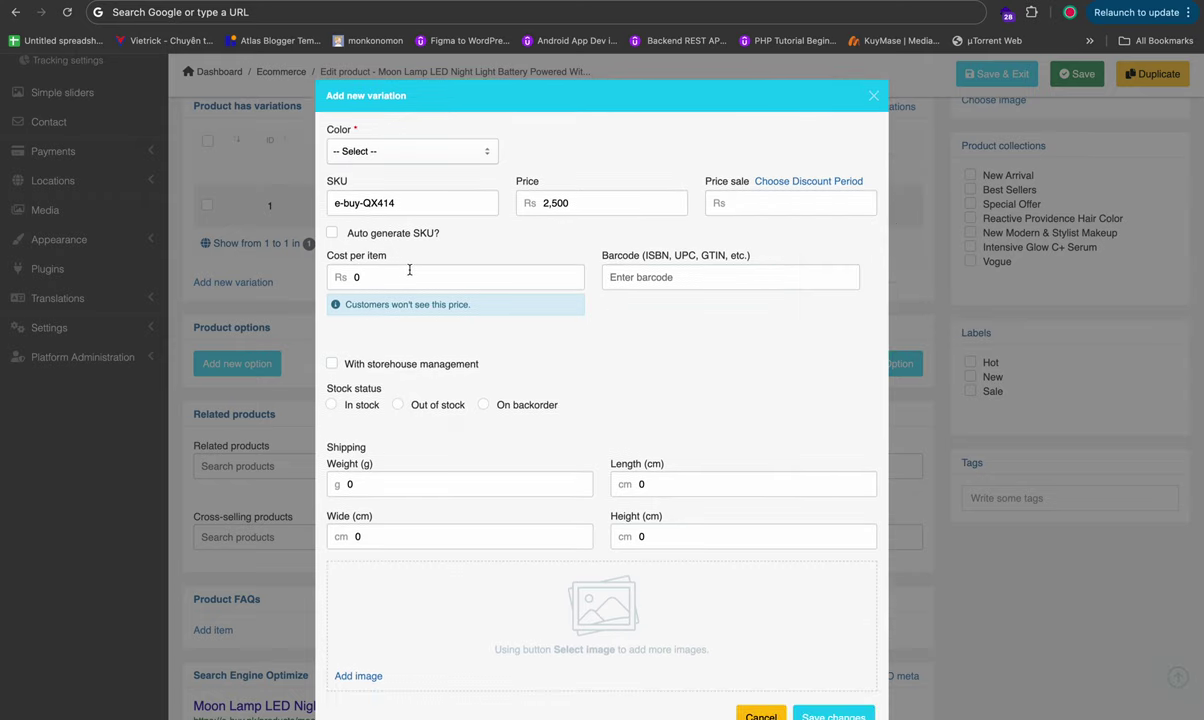
scroll(769, 556, "down", 1)
left_click(760, 672)
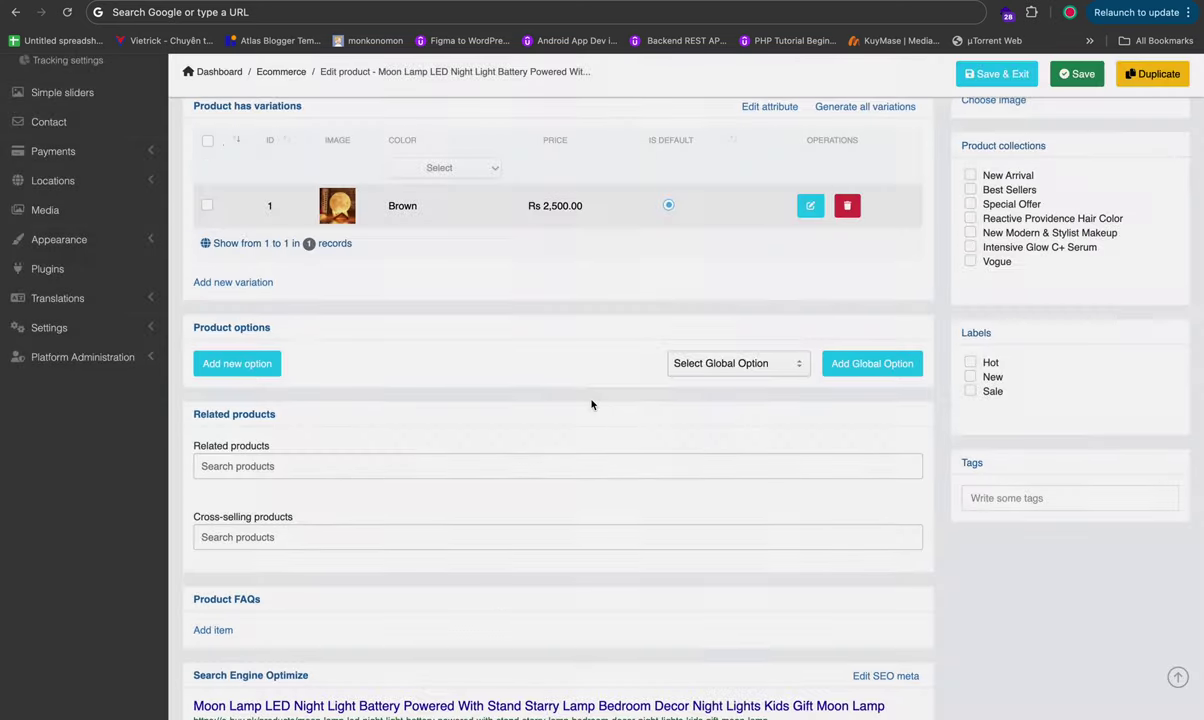
Step: Assign only the New label to the product, leaving Hot and Sale unselected
scroll(591, 269, "up", 10)
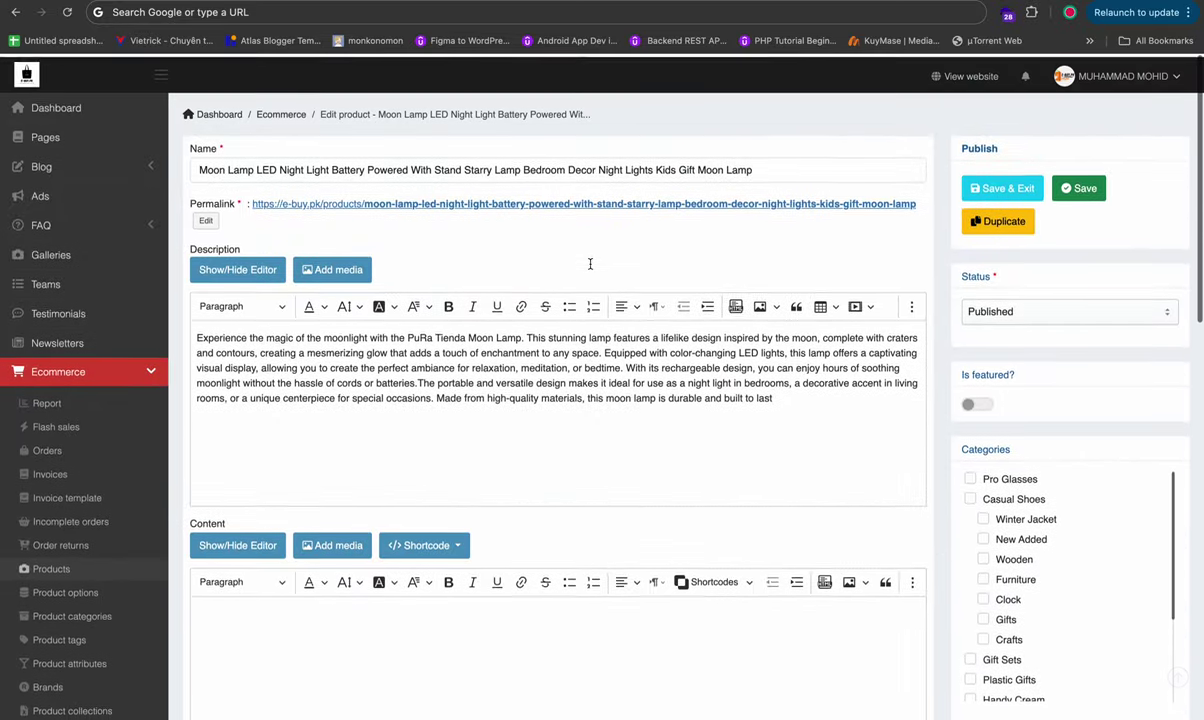
scroll(590, 264, "down", 15)
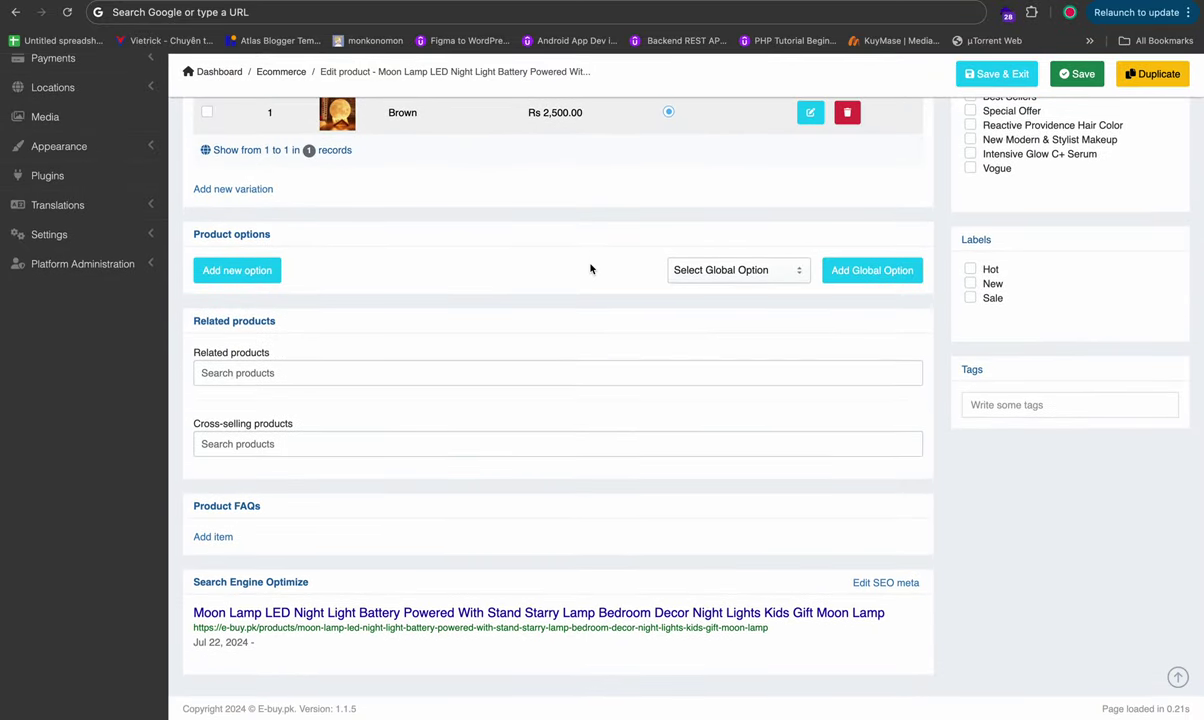
scroll(540, 217, "up", 10)
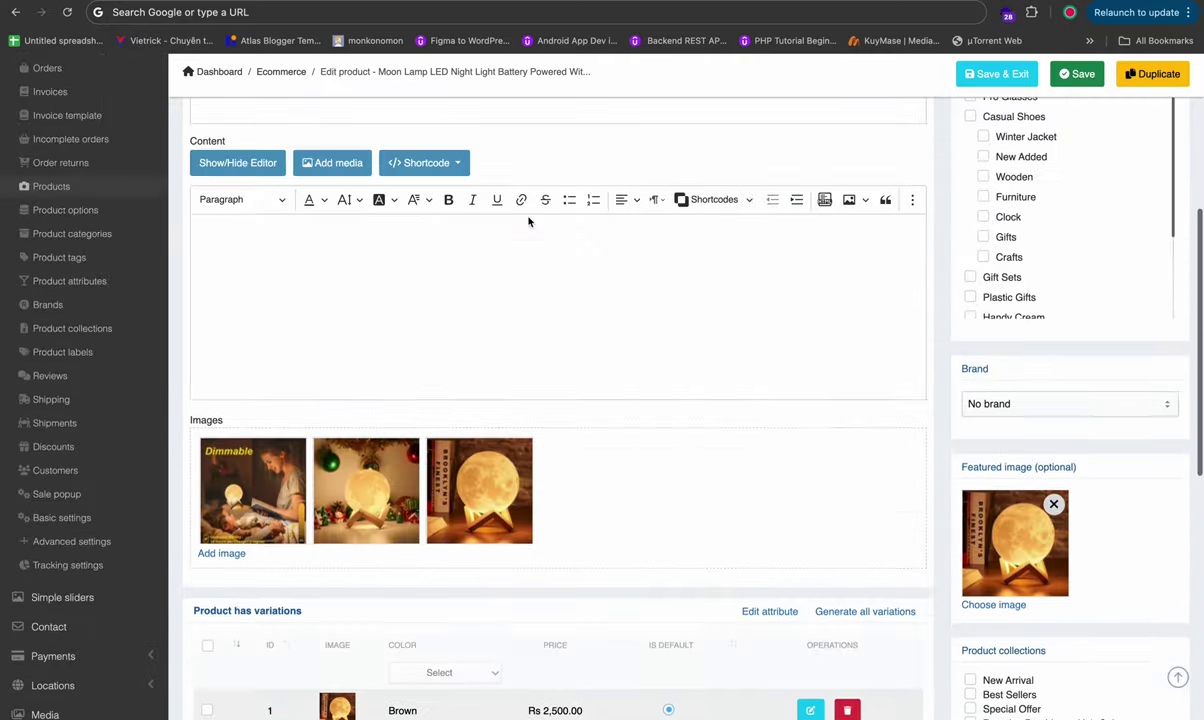
scroll(977, 363, "down", 9)
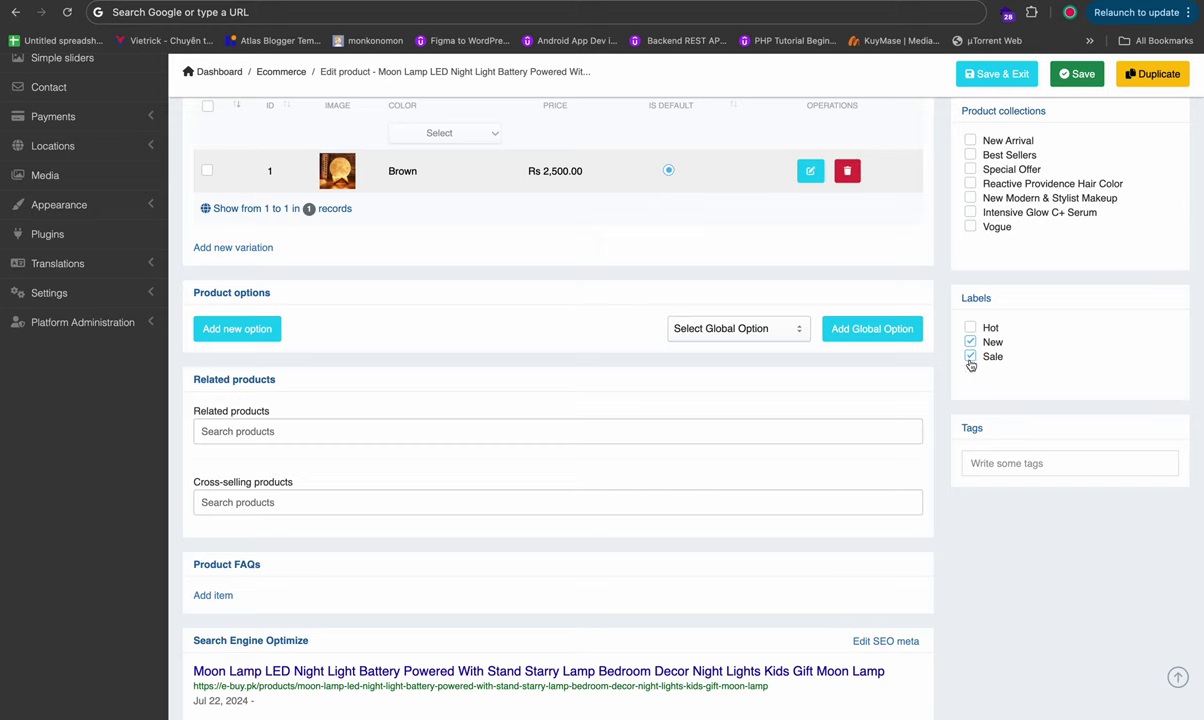
left_click(970, 357)
left_click(971, 329)
Step: Add the tag "gift" to the product
left_click(1010, 458)
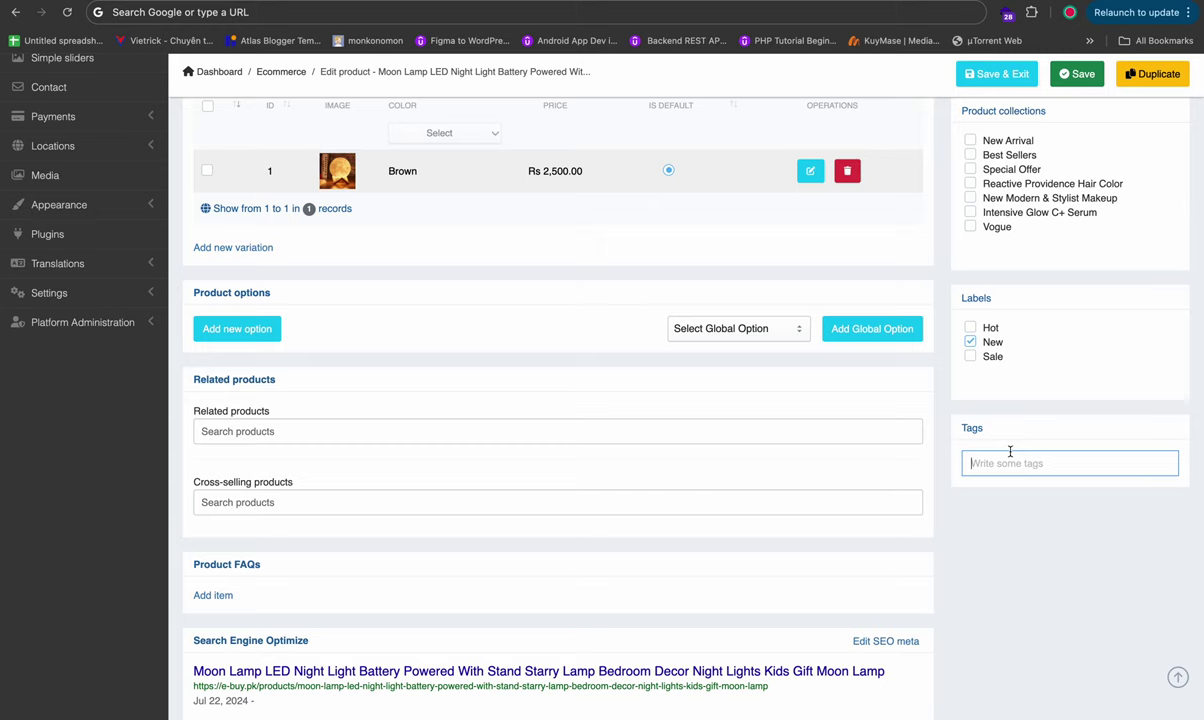
type("g")
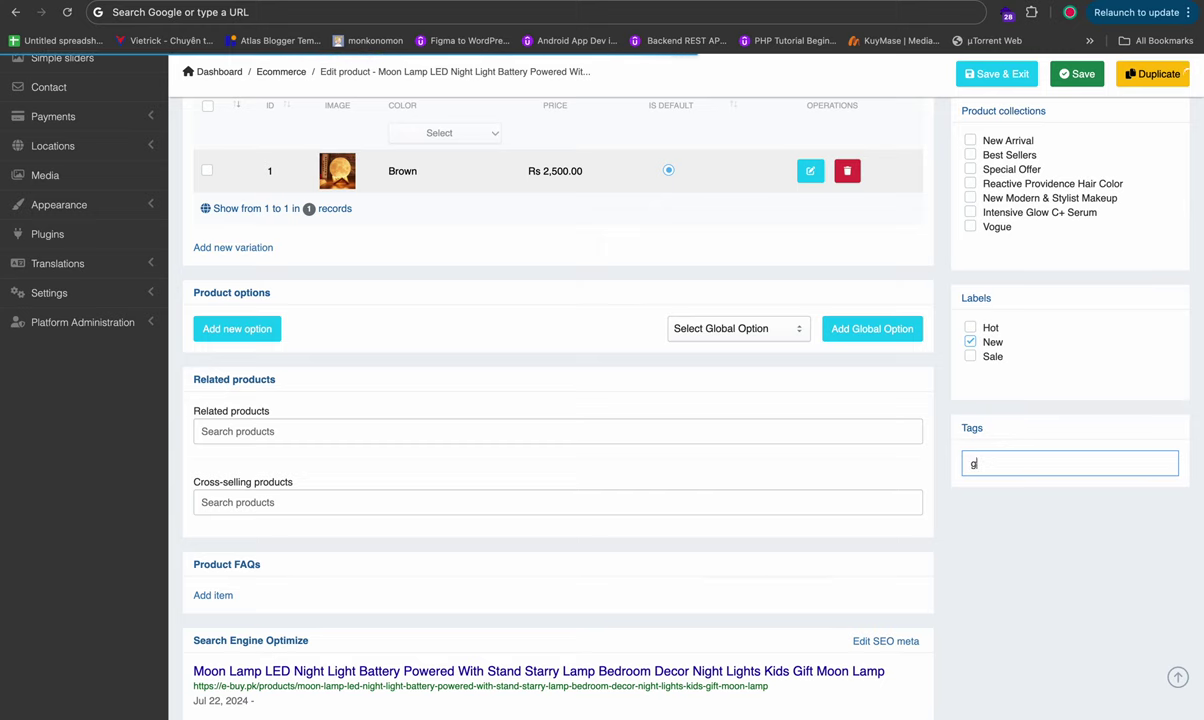
type("ift")
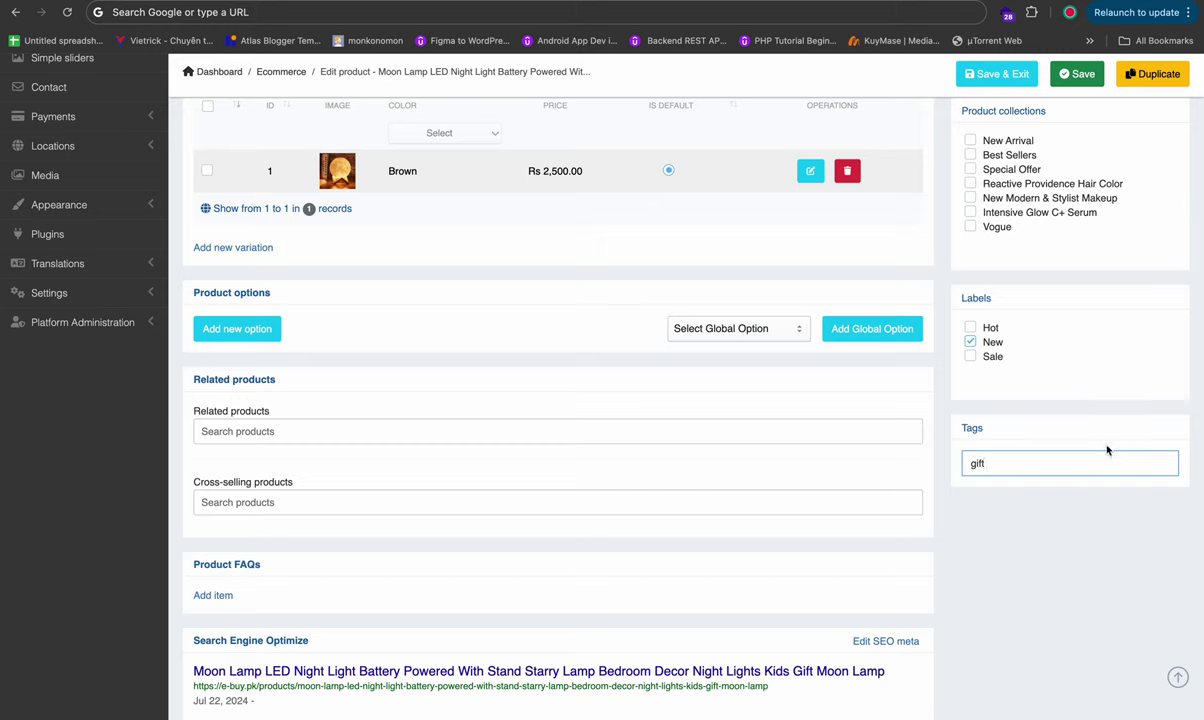
key("Return")
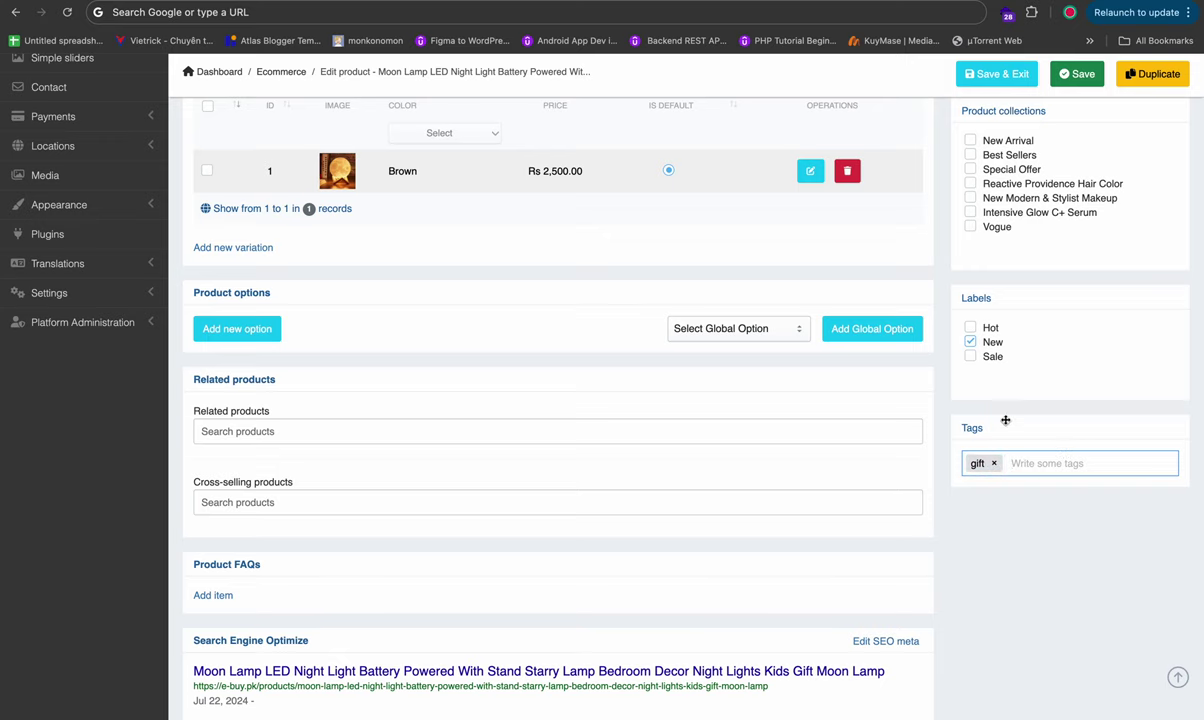
scroll(704, 435, "down", 1)
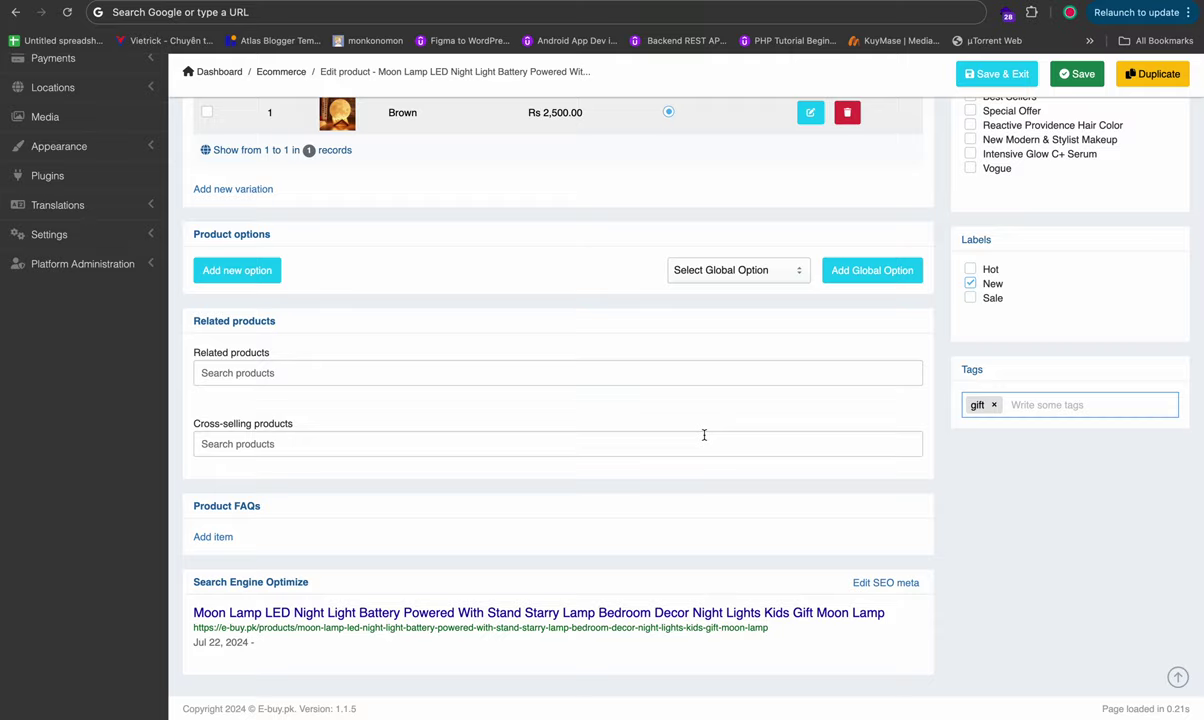
scroll(704, 435, "up", 15)
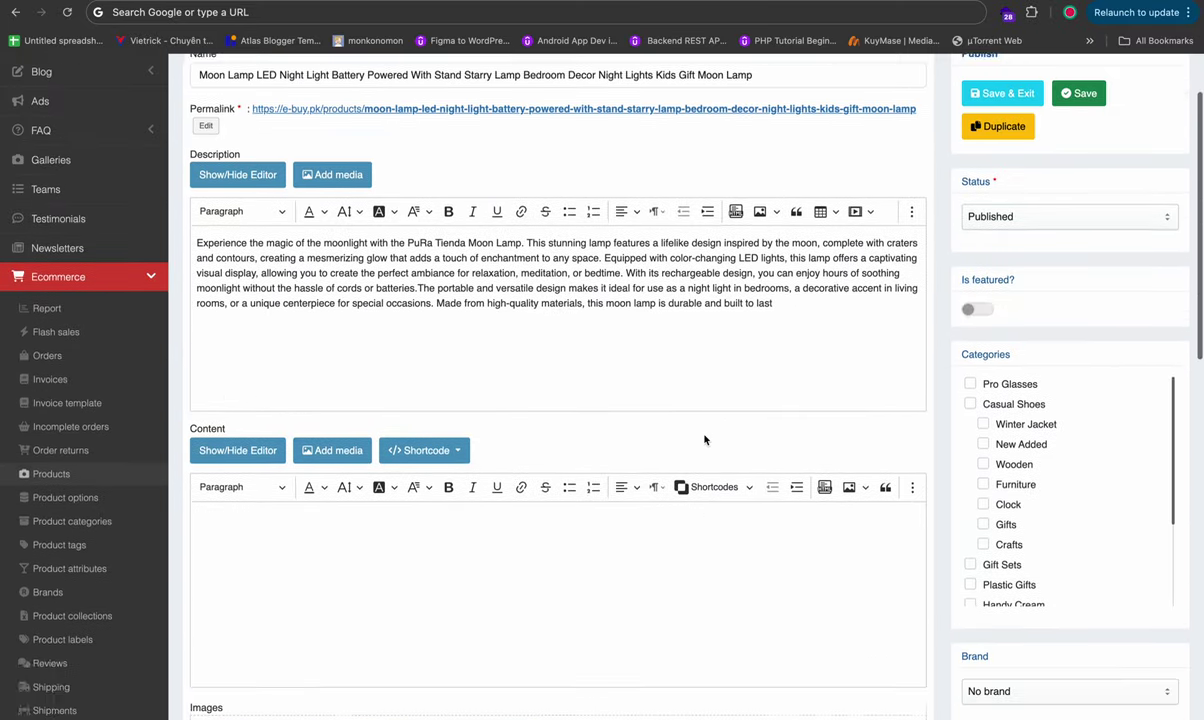
scroll(704, 440, "down", 6)
left_click(1006, 313)
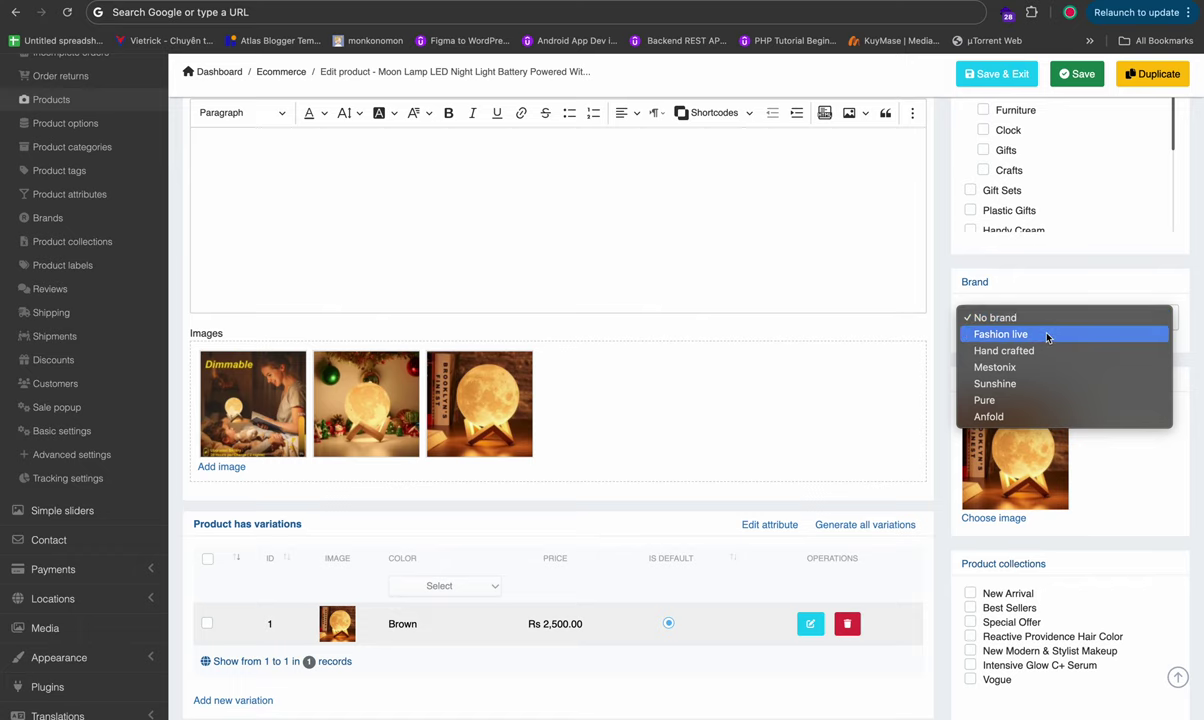
left_click(833, 365)
Step: Save the product with its new label and tag, look over the available categories and dismiss the notification
scroll(833, 365, "down", 4)
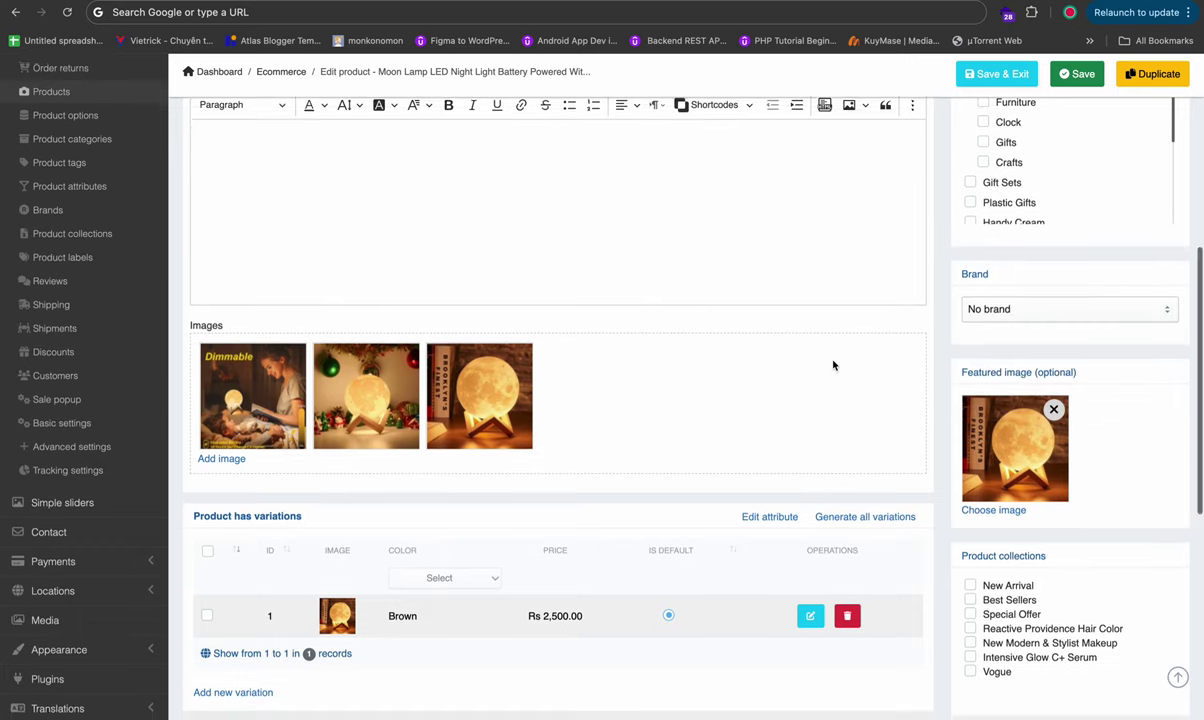
scroll(833, 335, "up", 10)
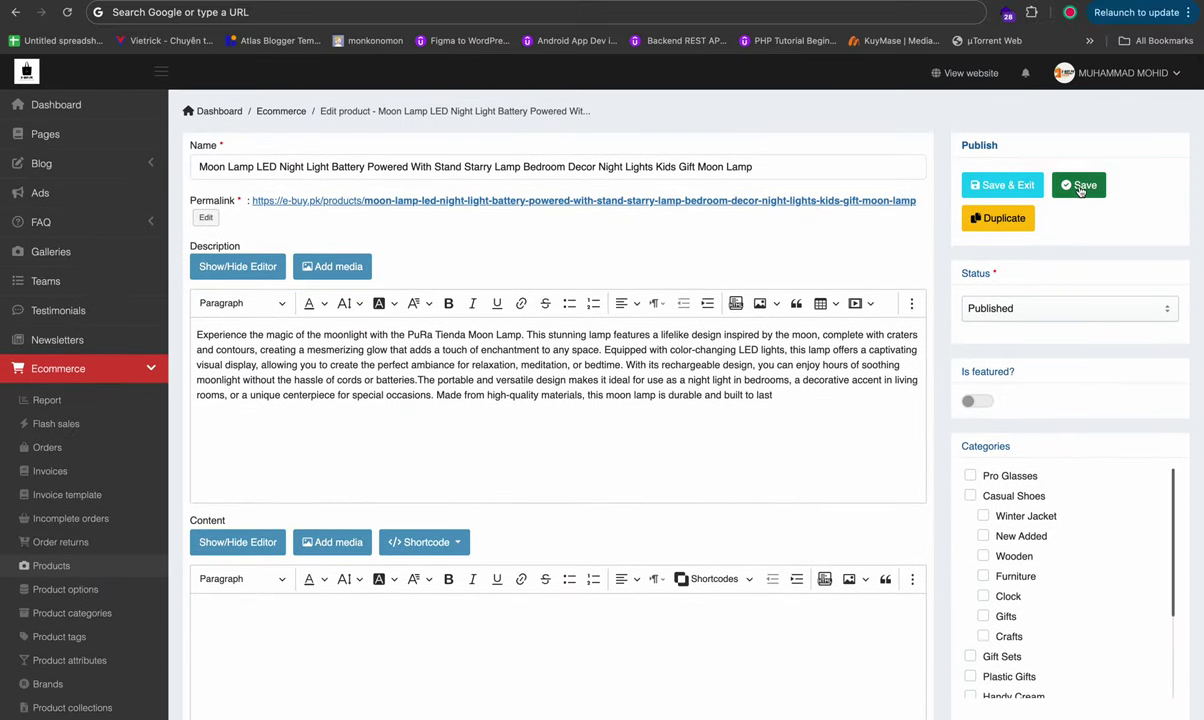
left_click(1078, 187)
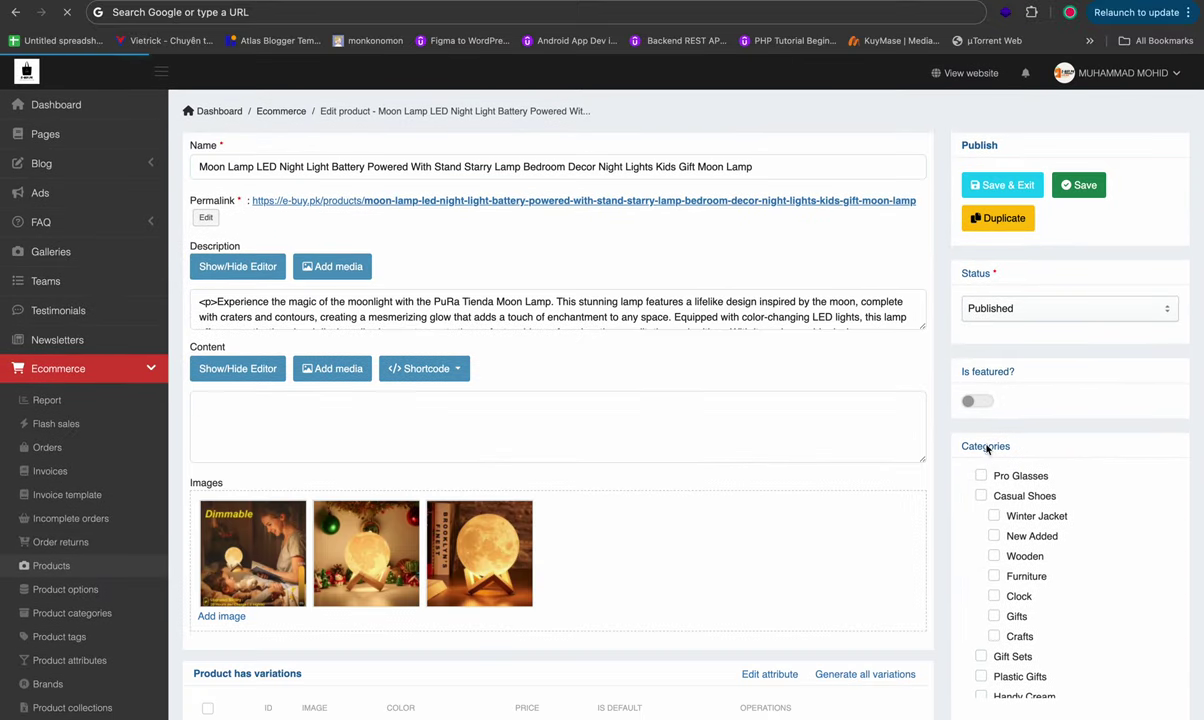
scroll(1000, 575, "down", 5)
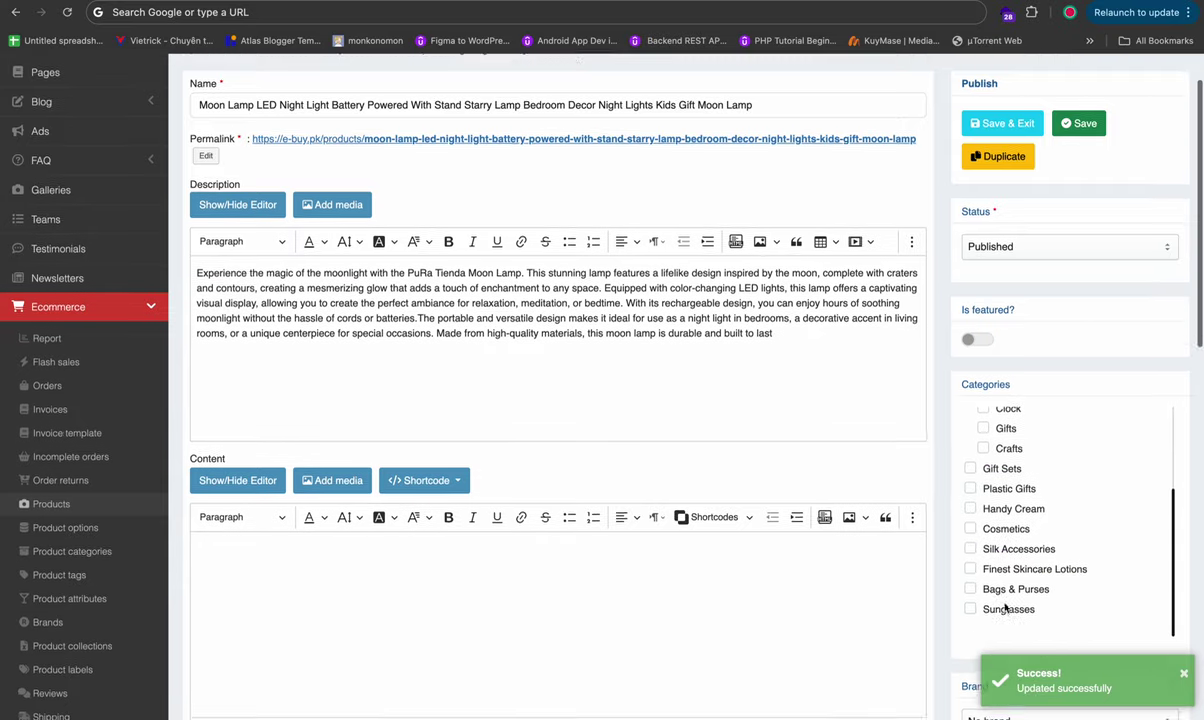
scroll(1010, 470, "up", 6)
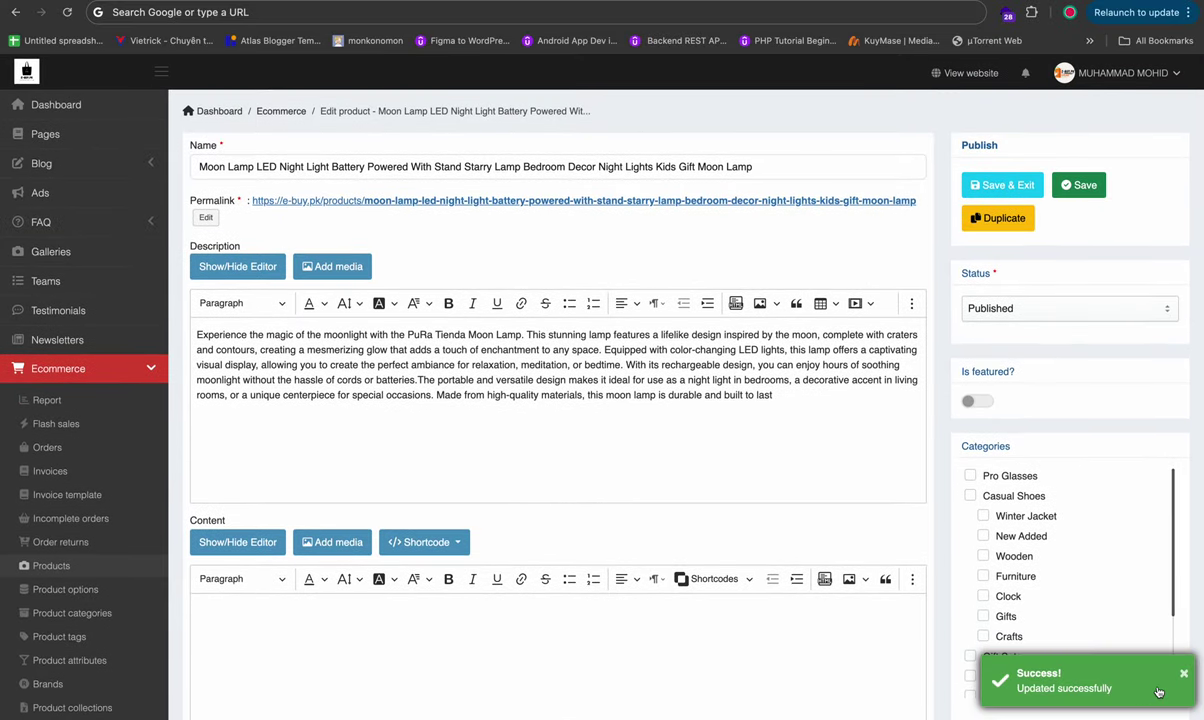
left_click(1187, 671)
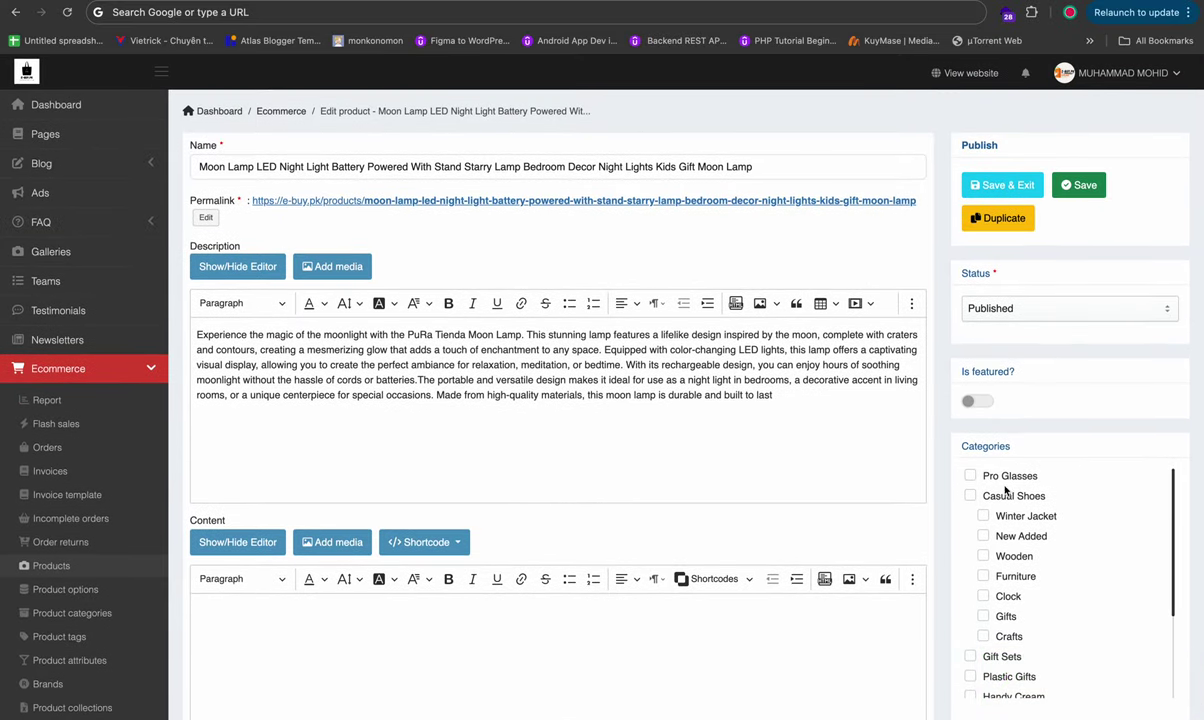
Step: Review the moon lamp product's content, images and variation, and save the product
scroll(860, 486, "down", 6)
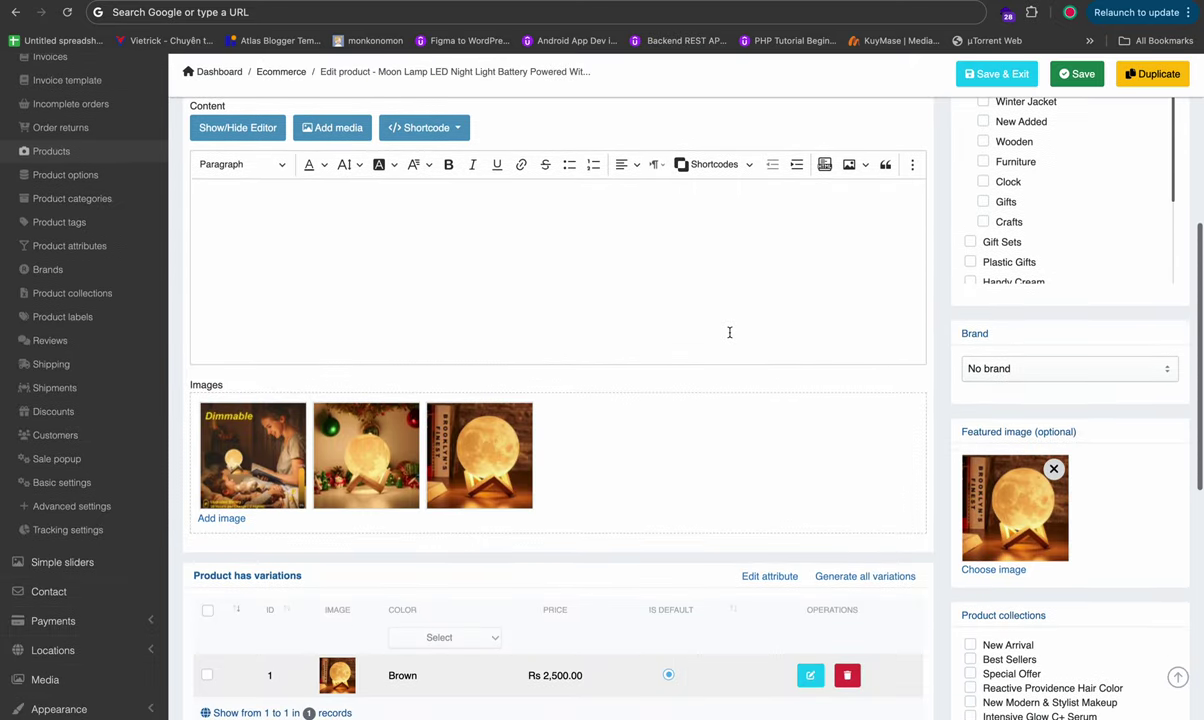
scroll(729, 332, "down", 5)
scroll(729, 332, "up", 20)
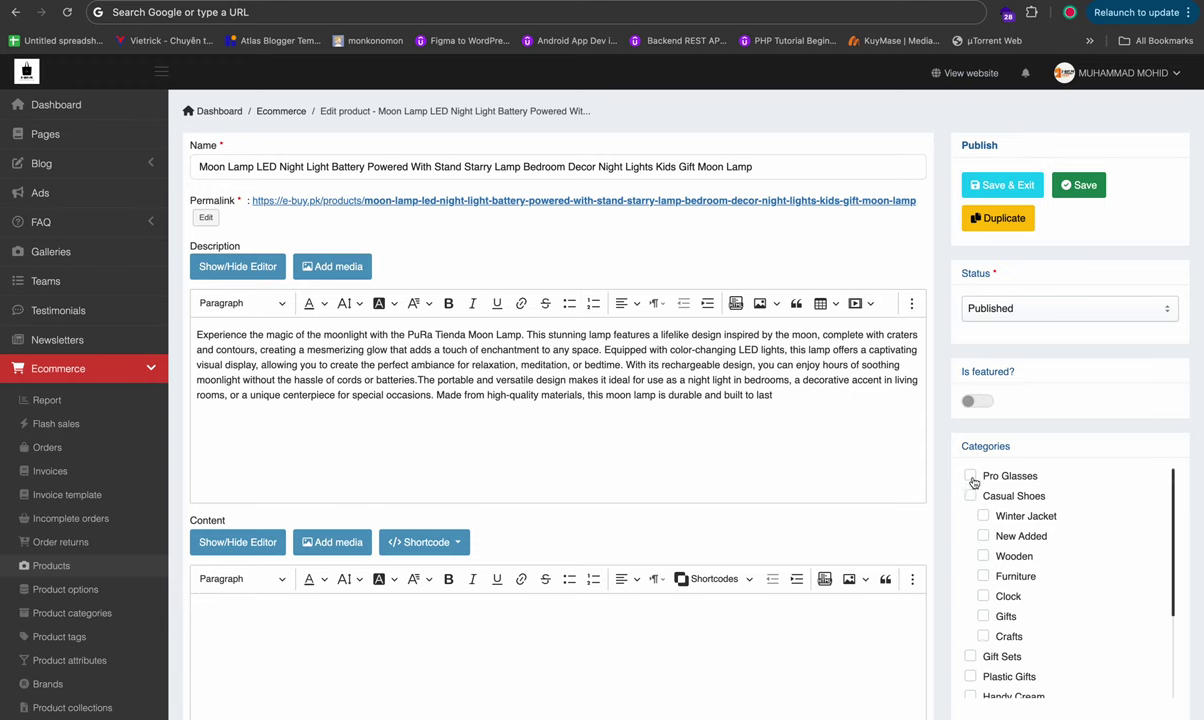
left_click(1077, 186)
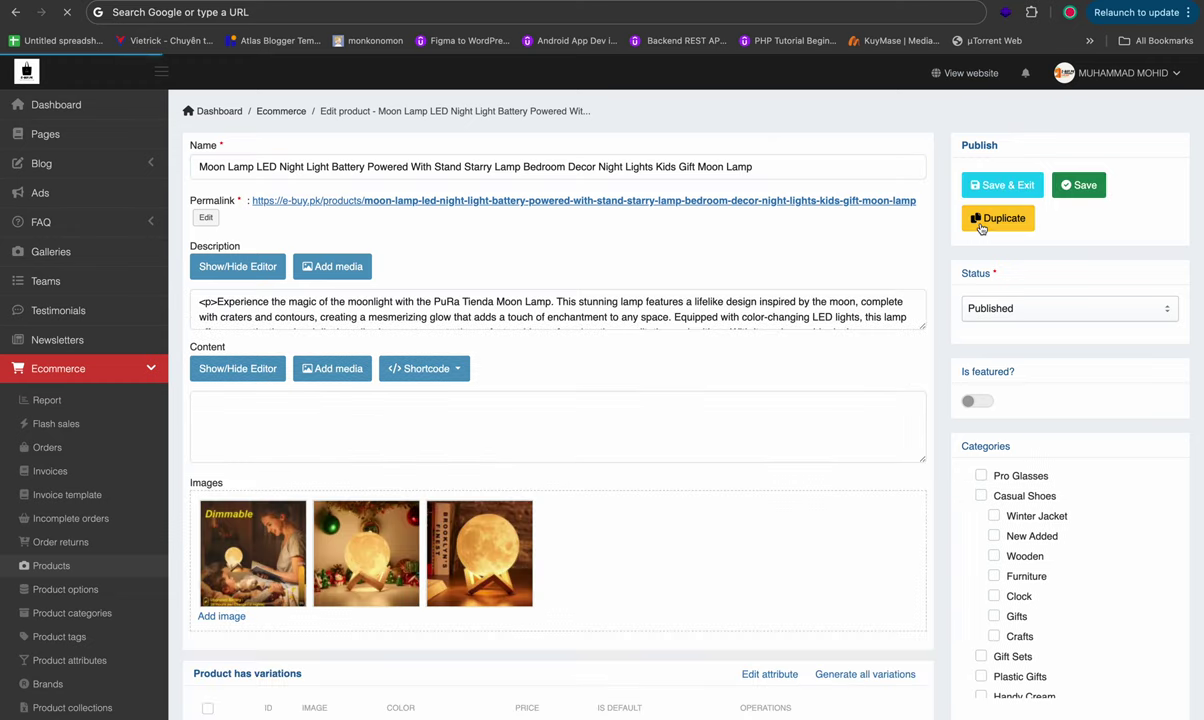
Step: Open the moon lamp's public product page and examine its gallery images, title, price, description, SKU and tags
left_click(572, 198)
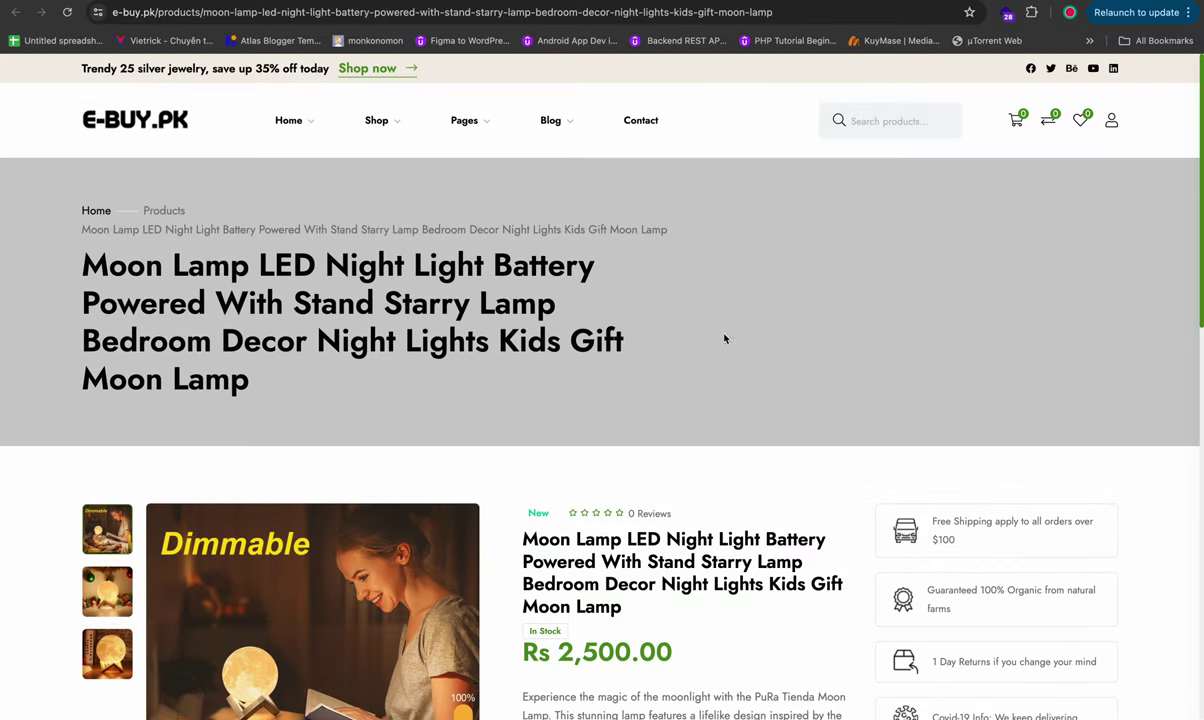
left_click_drag(544, 318, 562, 343)
left_click(353, 311)
scroll(335, 454, "down", 4)
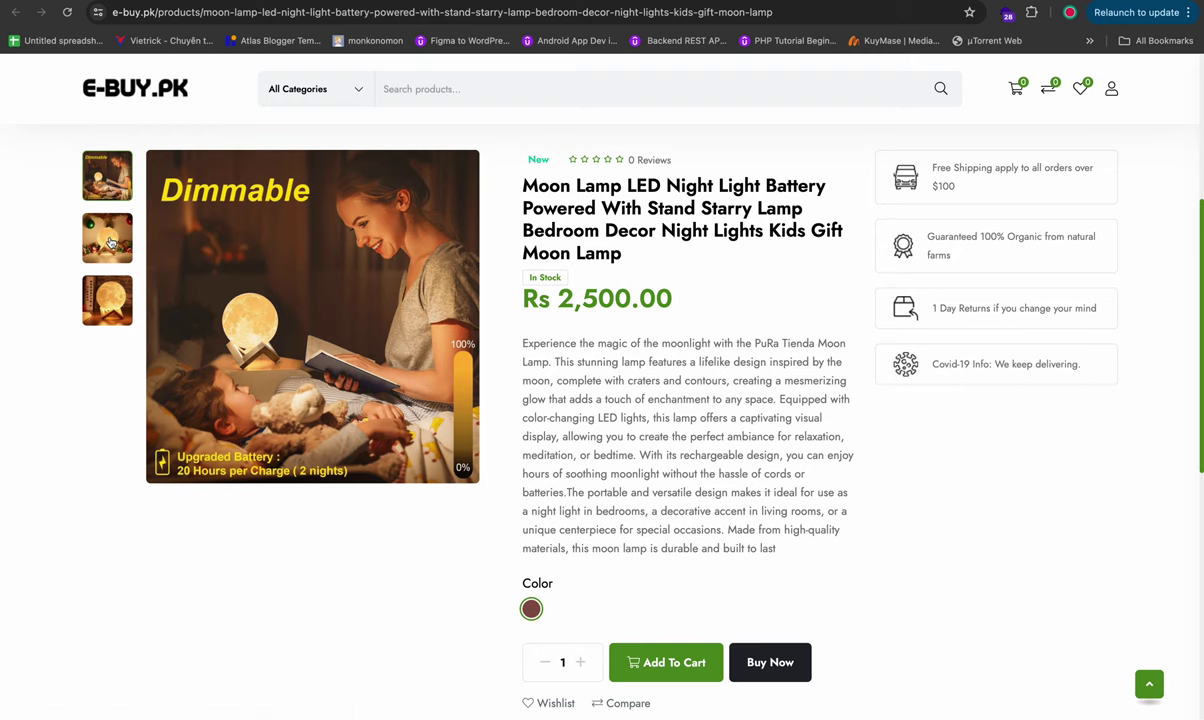
left_click(110, 242)
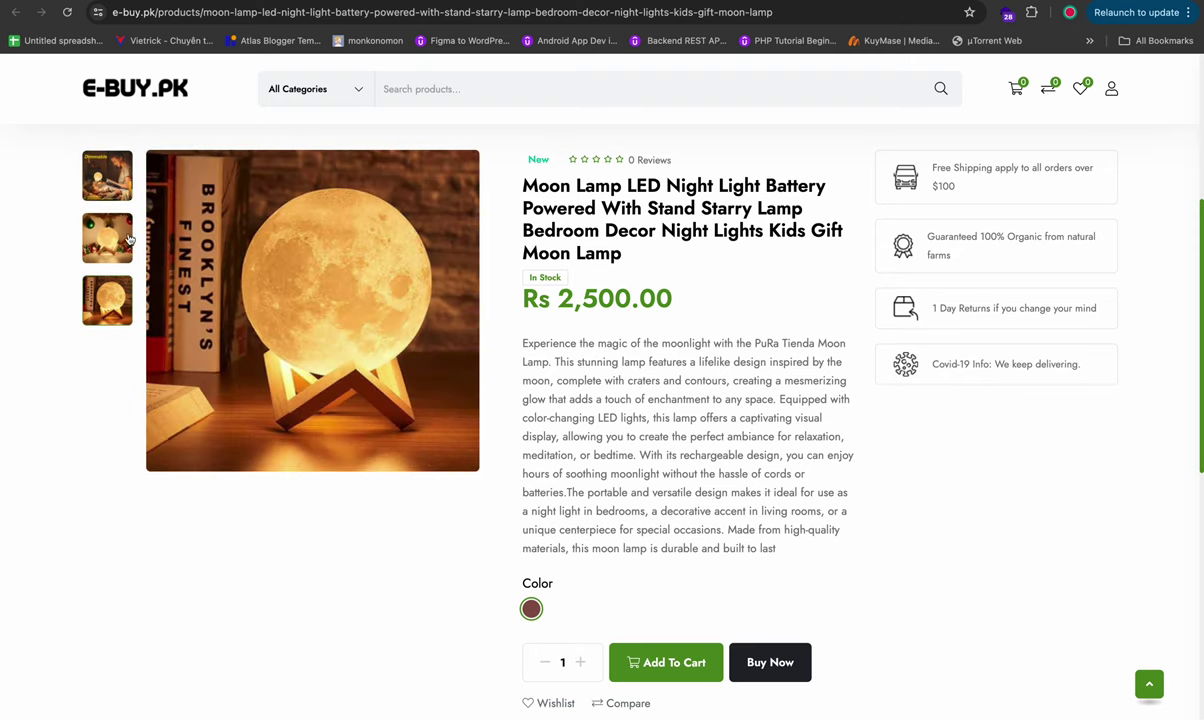
triple_click(621, 262)
left_click(625, 285)
left_click_drag(798, 553, 623, 383)
left_click(623, 383)
scroll(623, 385, "down", 10)
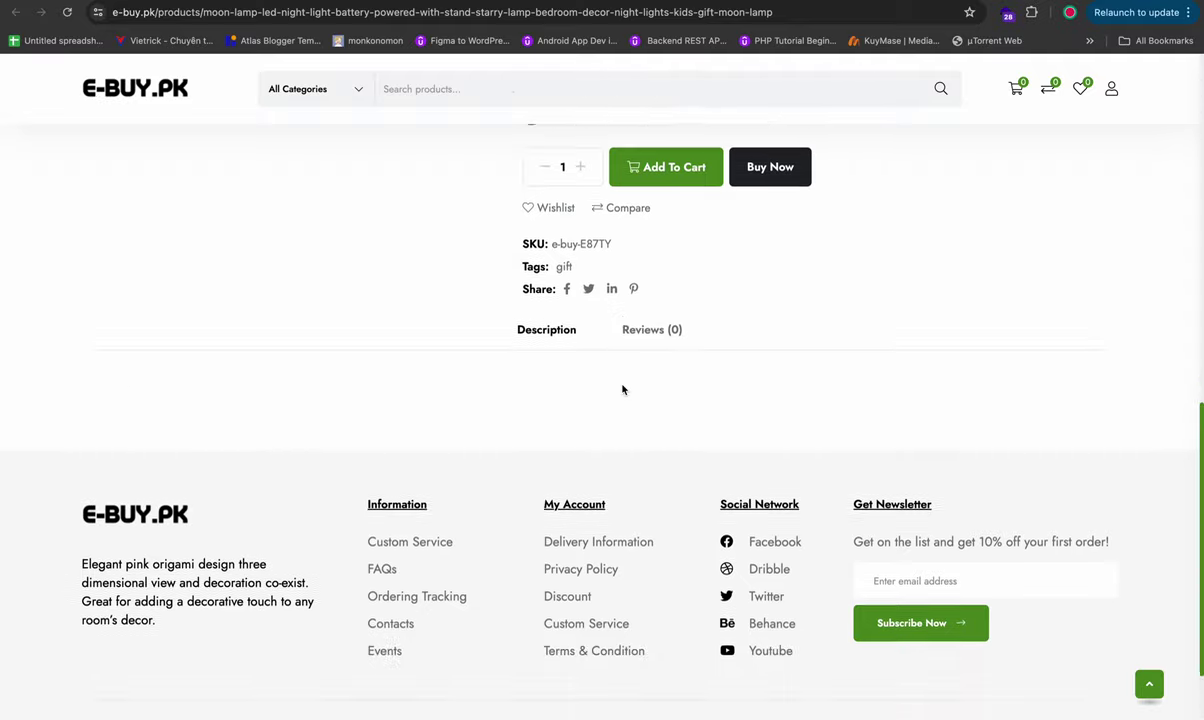
Step: Load the store's home page and check how the moon lamp is presented under Popular Products
key("ctrl+r")
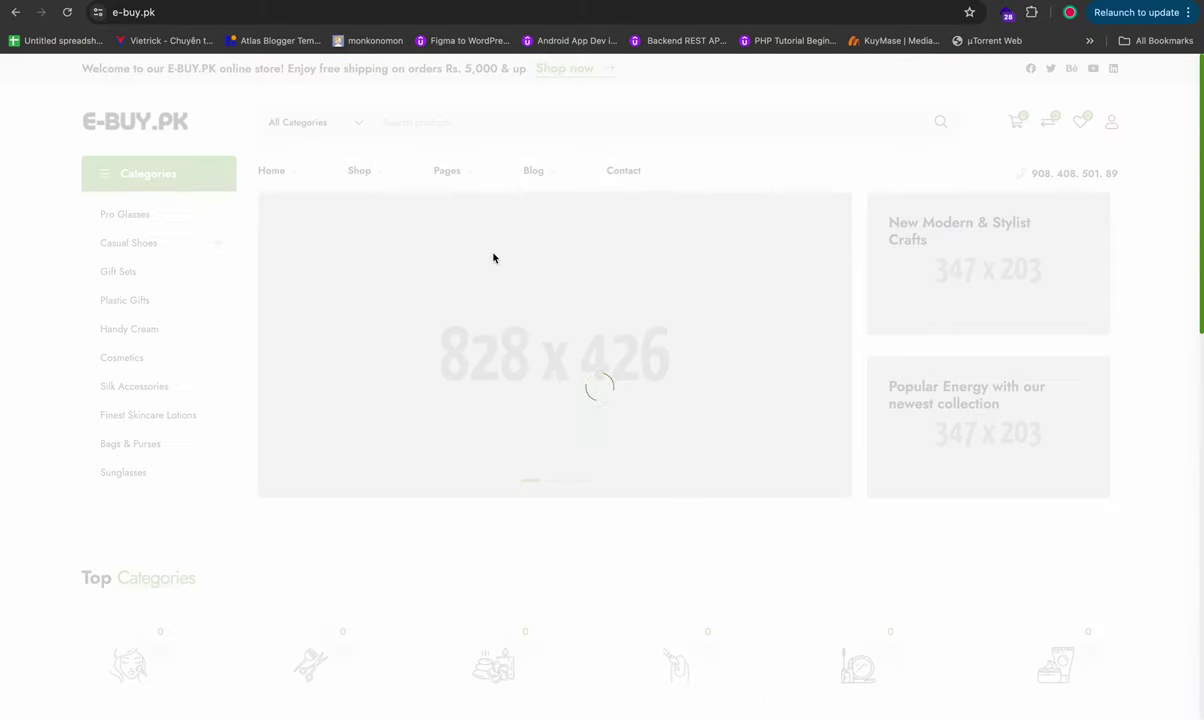
scroll(493, 258, "down", 5)
scroll(493, 258, "down", 2)
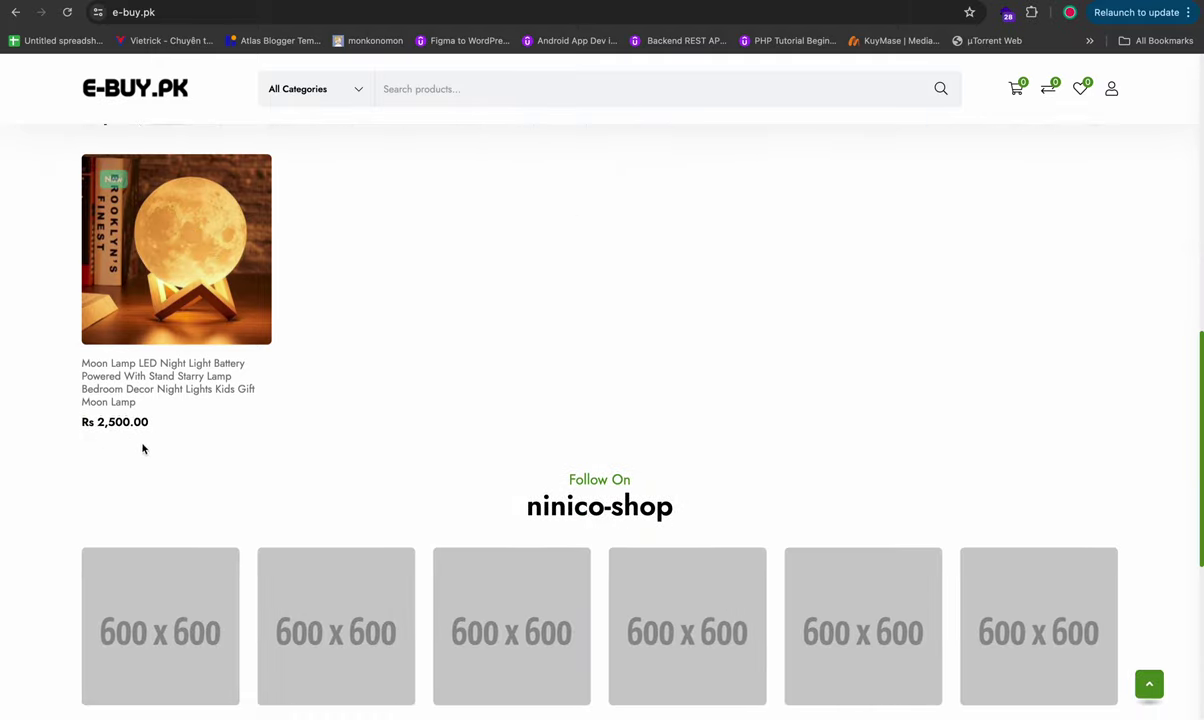
mouse_move(250, 272)
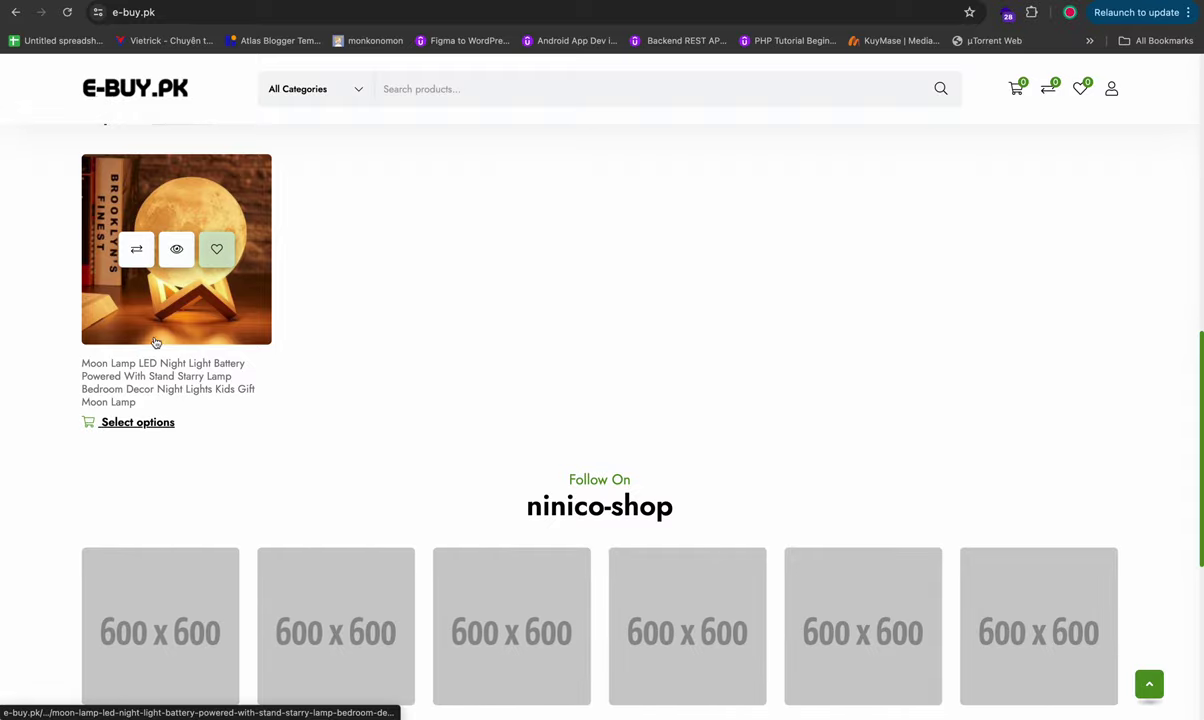
scroll(180, 343, "down", 4)
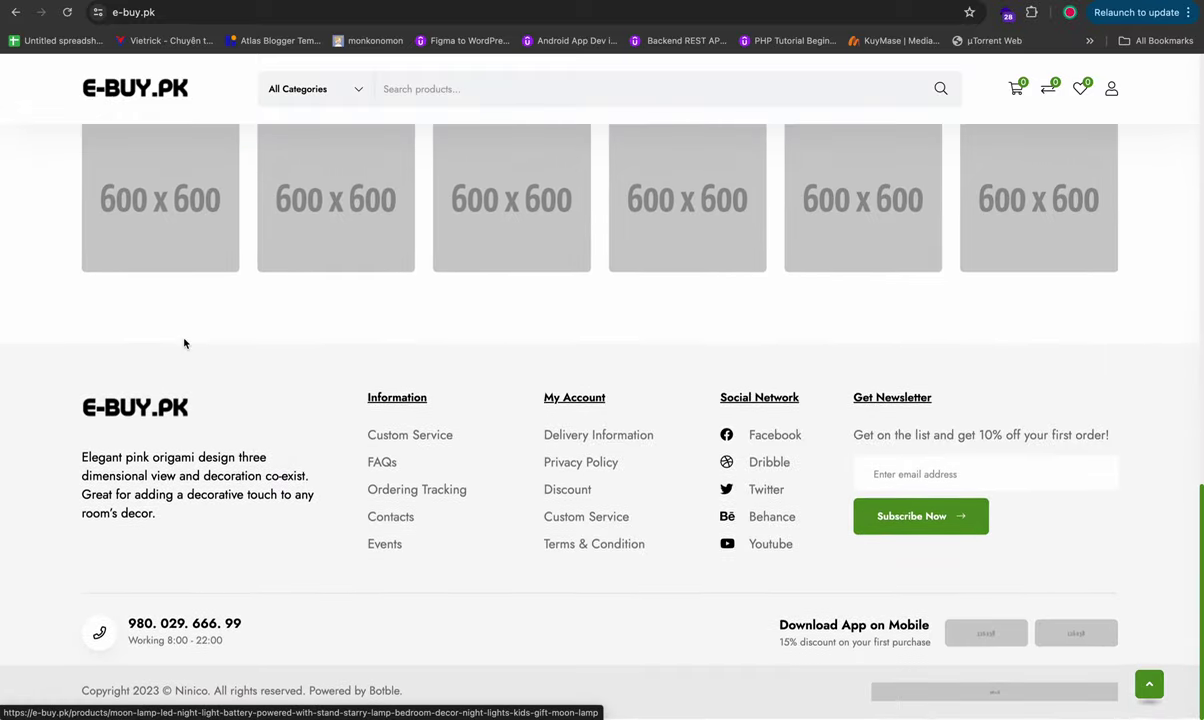
scroll(180, 343, "up", 6)
Step: Open the moon lamp from Popular Products and proceed directly to checkout with Buy Now
left_click(179, 346)
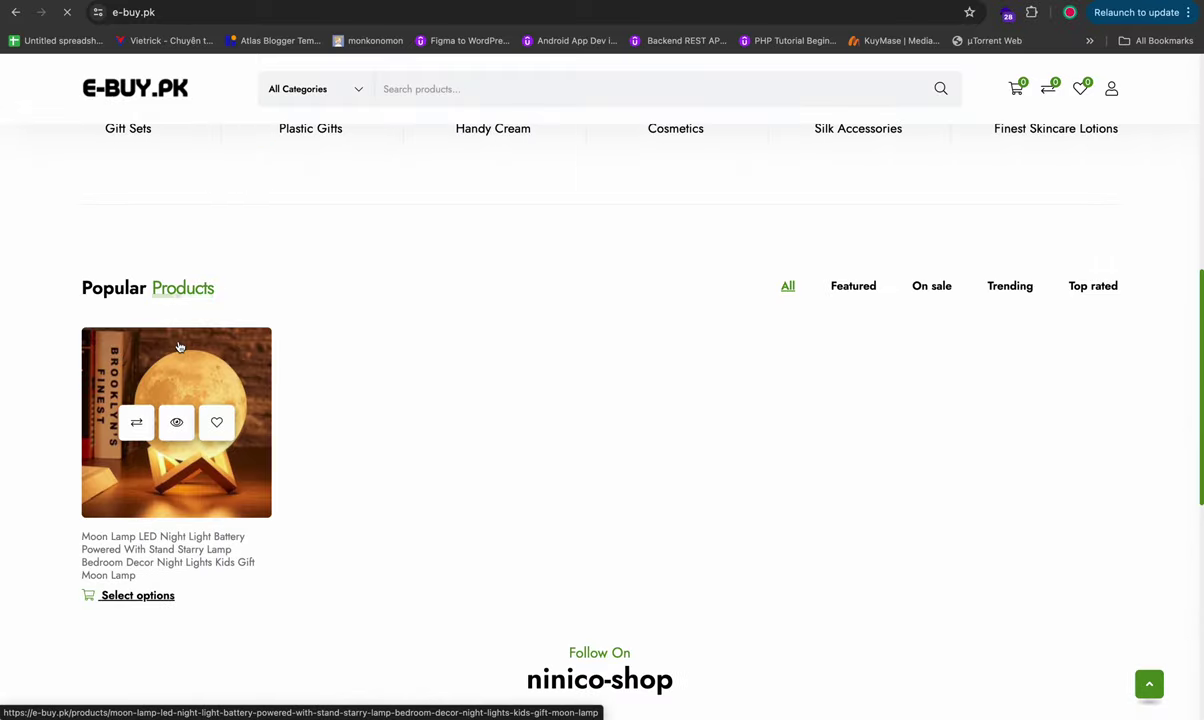
scroll(594, 274, "down", 2)
scroll(594, 272, "down", 5)
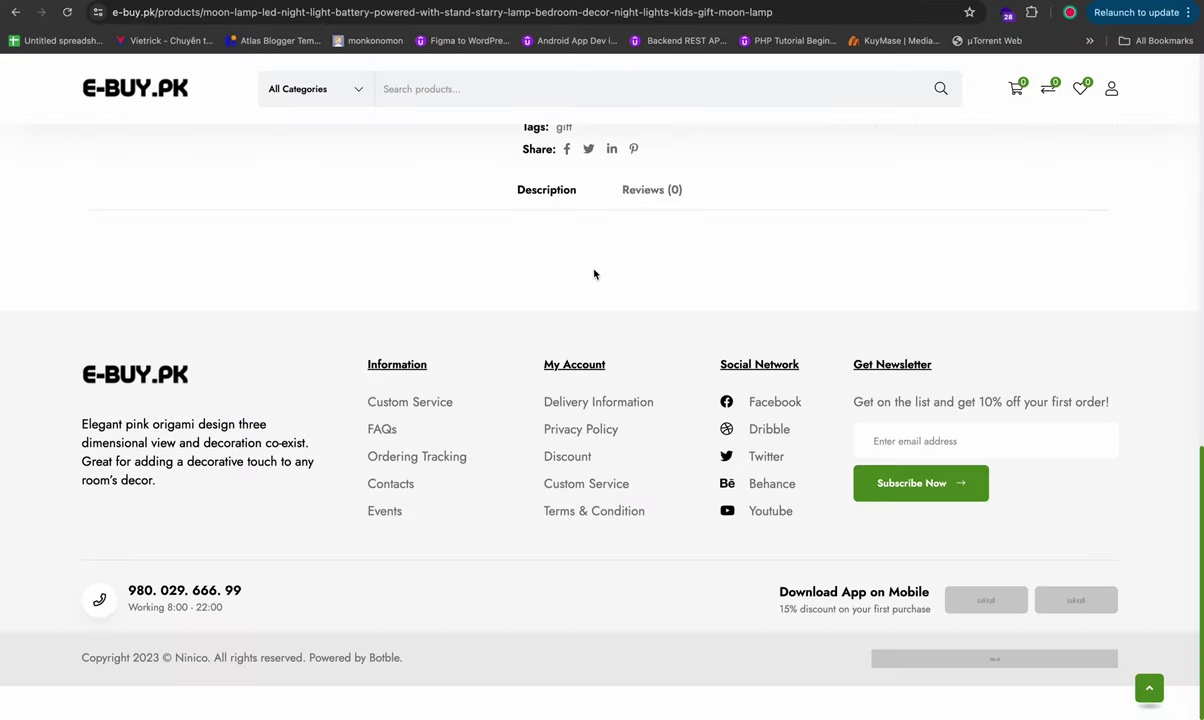
scroll(650, 242, "up", 4)
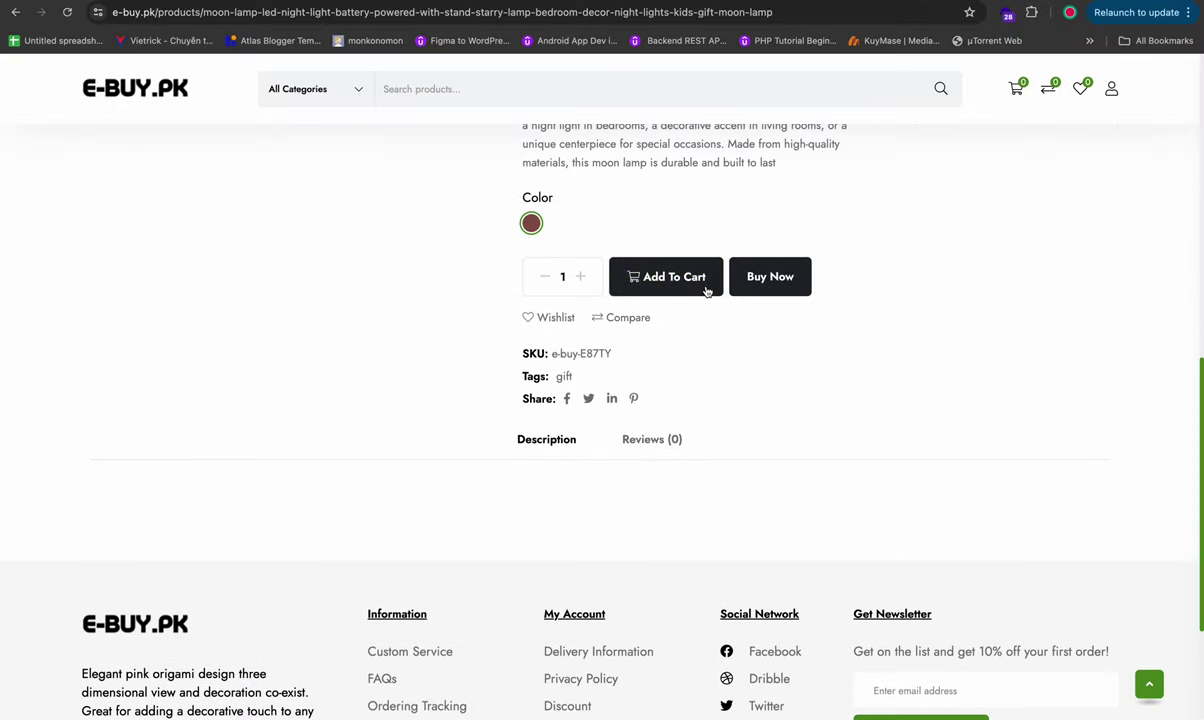
left_click(770, 282)
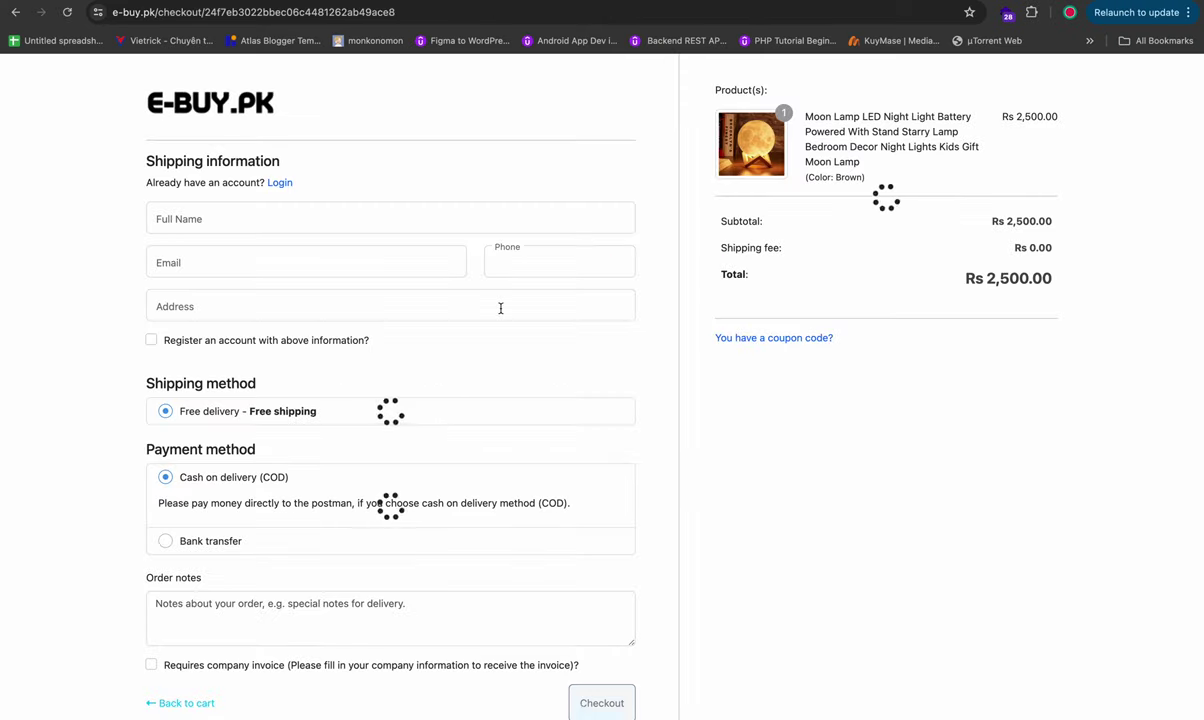
Step: Examine the checkout page's shipping information fields, shipping and payment methods, and order summary
left_click(255, 258)
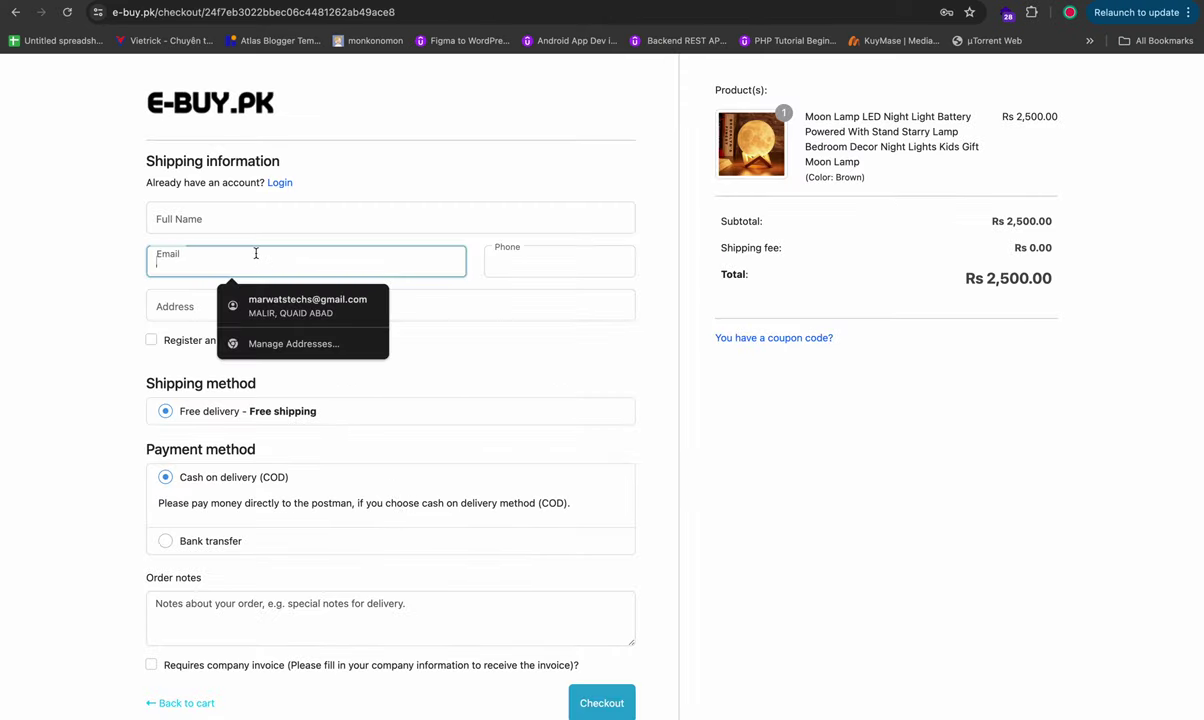
left_click(462, 212)
scroll(459, 501, "down", 2)
scroll(459, 505, "up", 2)
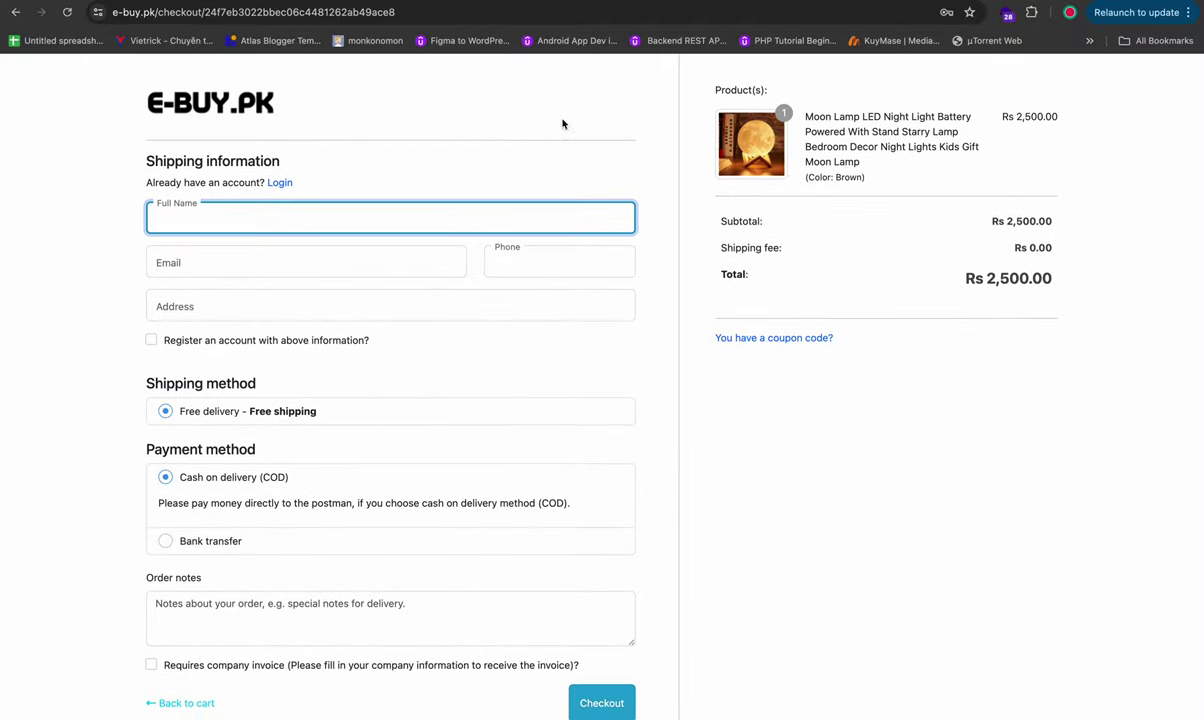
left_click(743, 172)
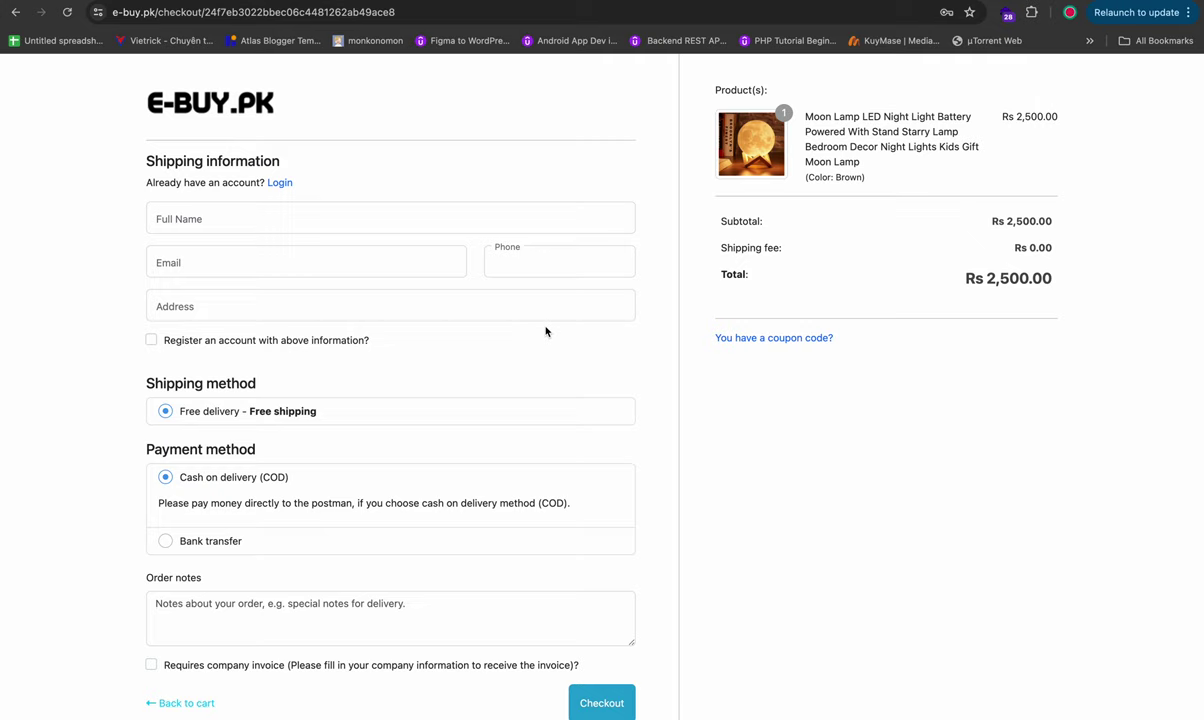